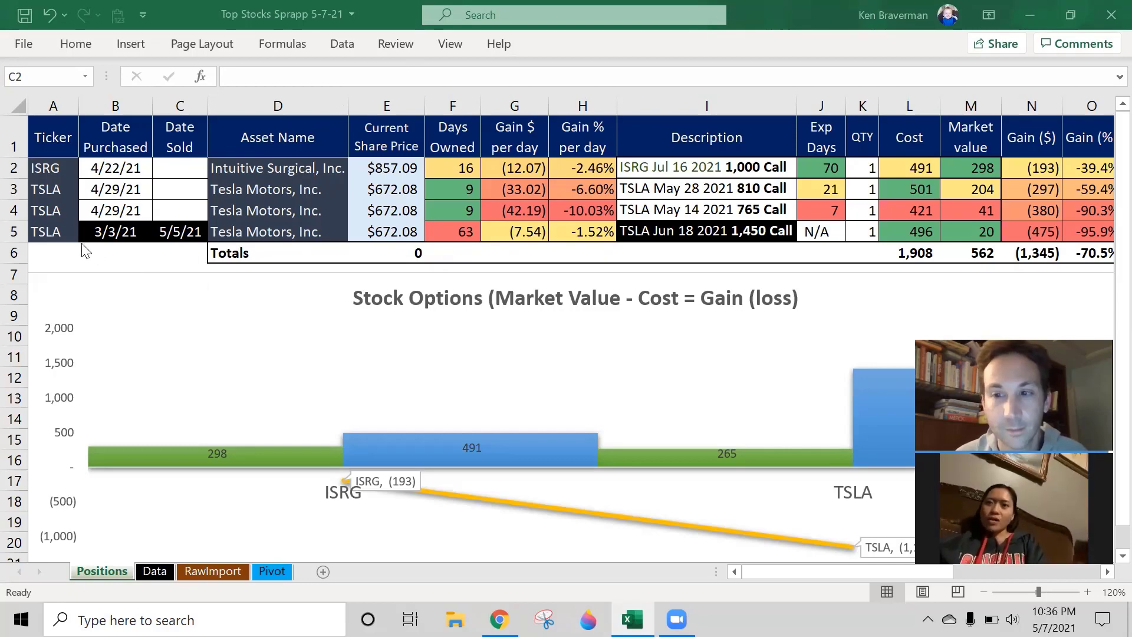
- Review the ISRG option position in row 2, checking its gain percentage, market value, cost, description and current share price
click(13, 169)
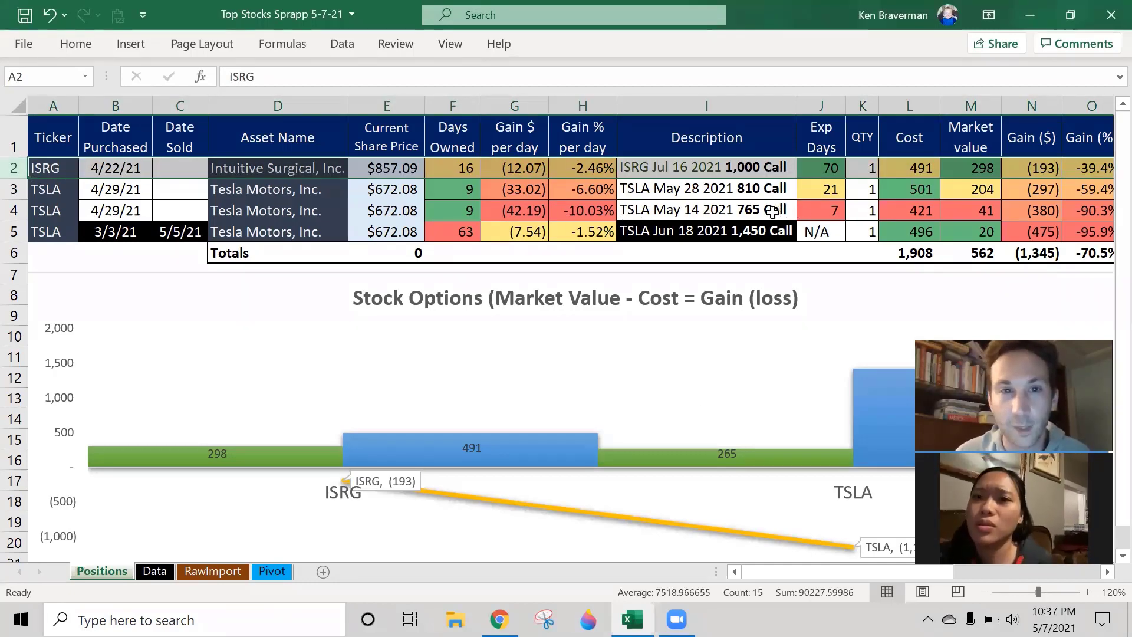
click(1086, 170)
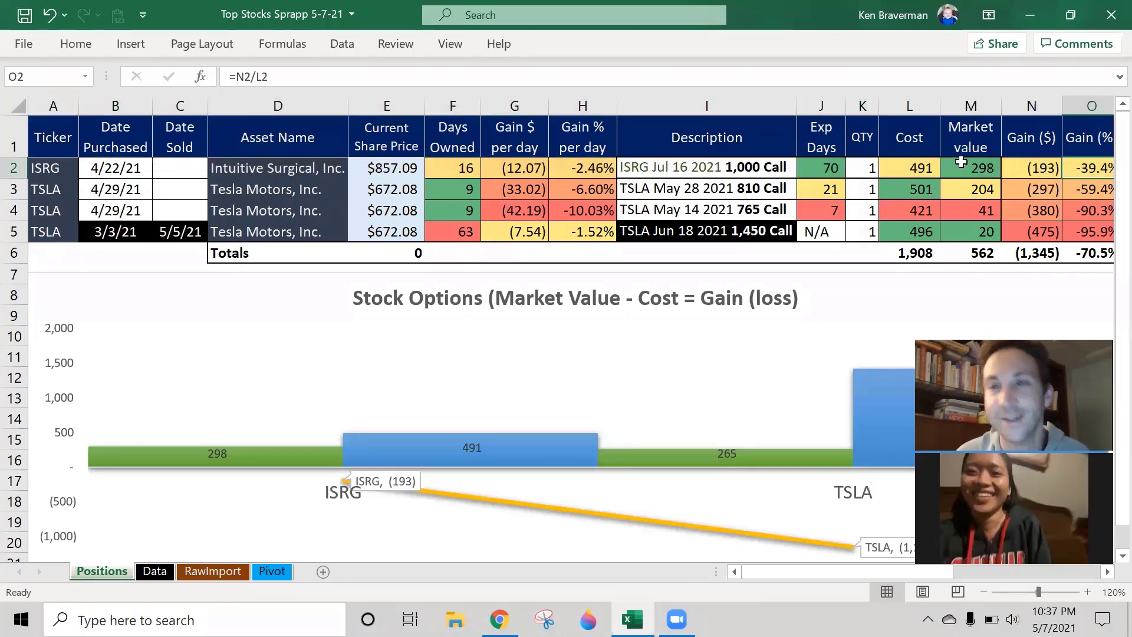
click(966, 172)
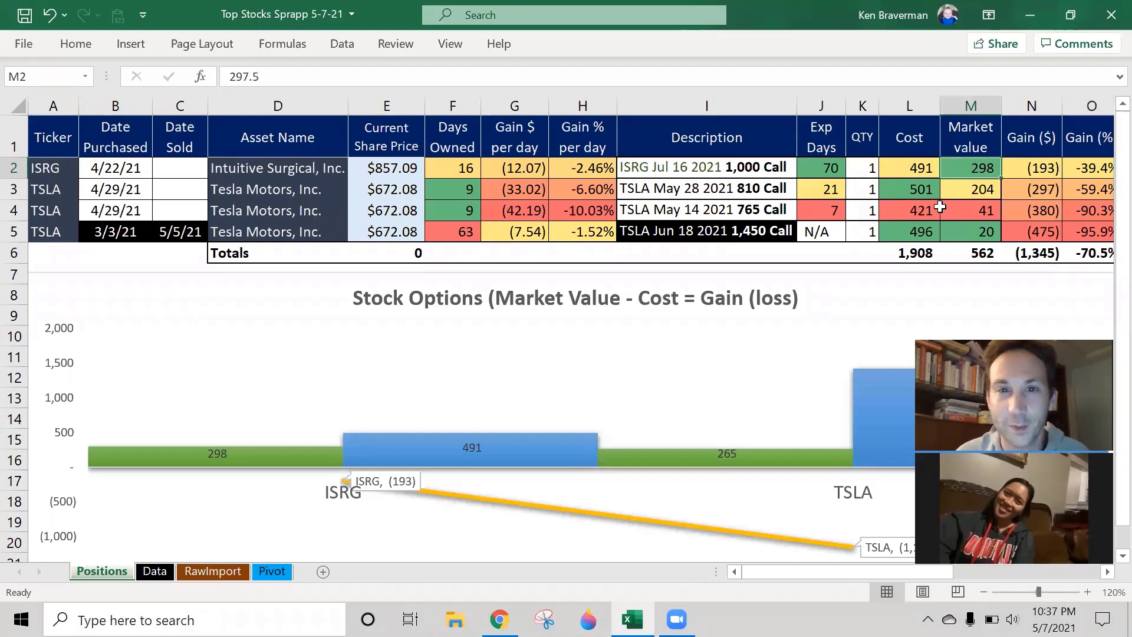
click(913, 170)
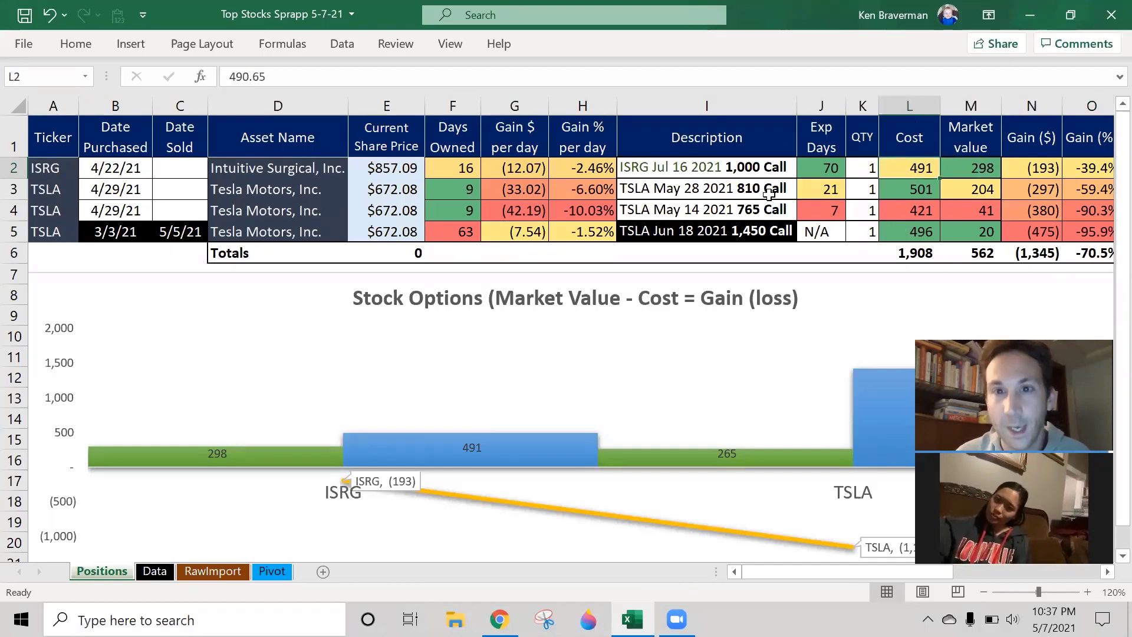
click(671, 172)
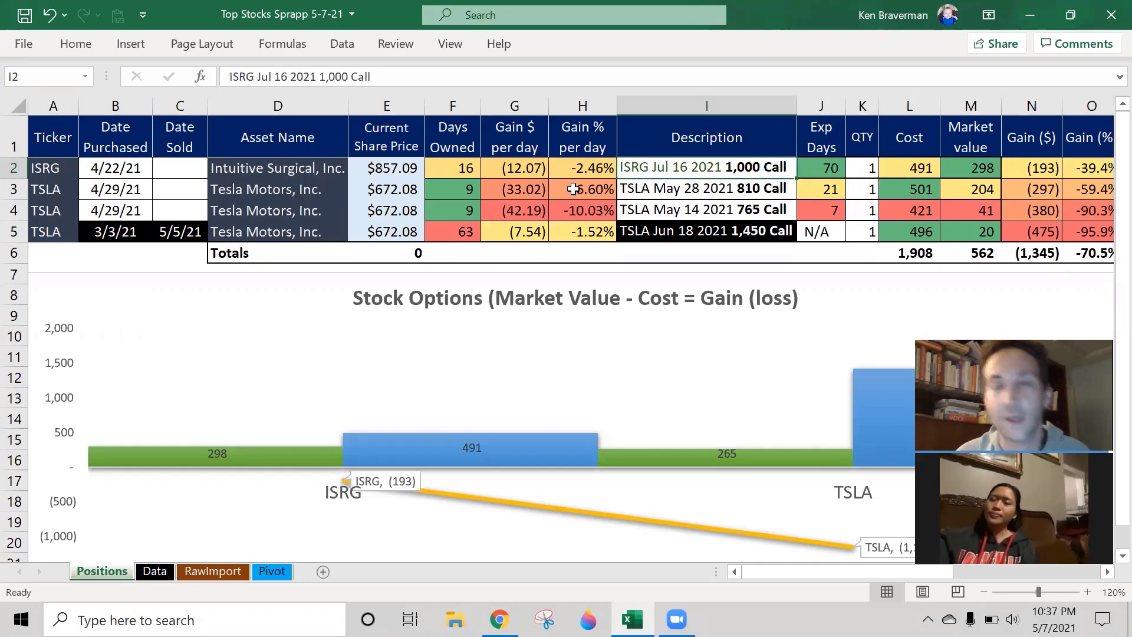
click(415, 173)
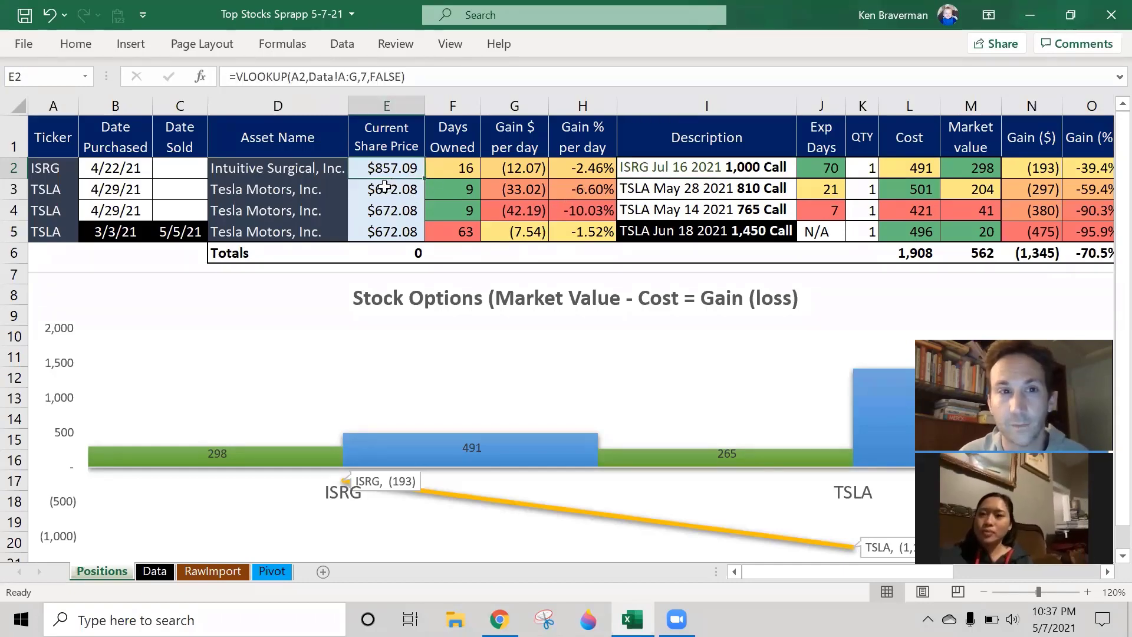
click(696, 174)
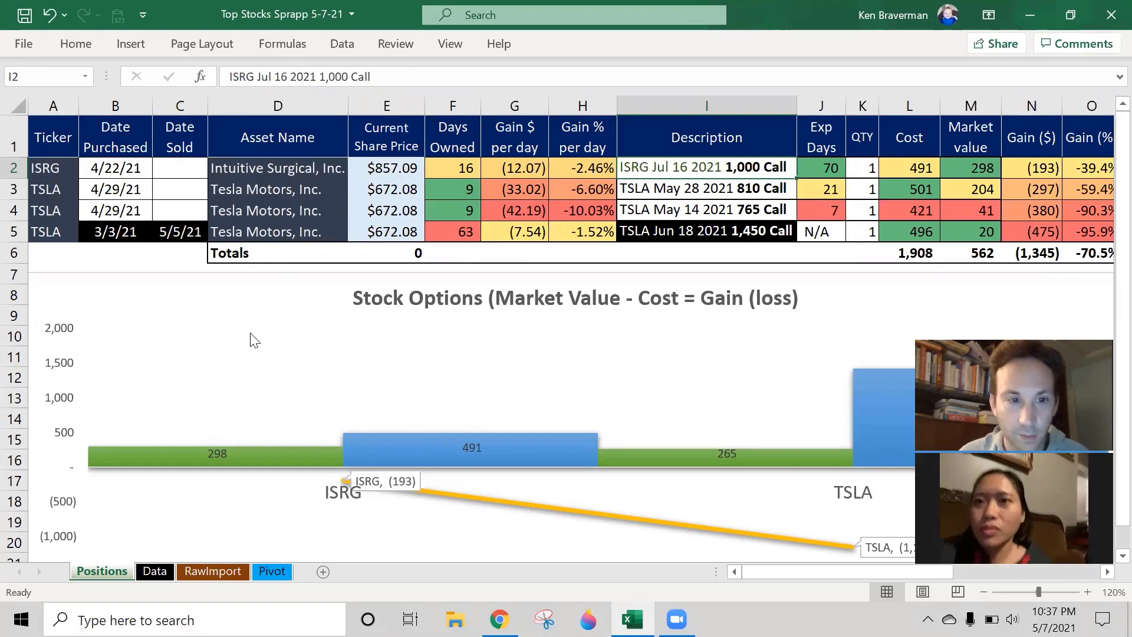
- Switch to the Top Stocks list in Google Sheets and examine Intuitive Surgical's price today, previous-day change and percent change
key(alt+Tab)
click(19, 295)
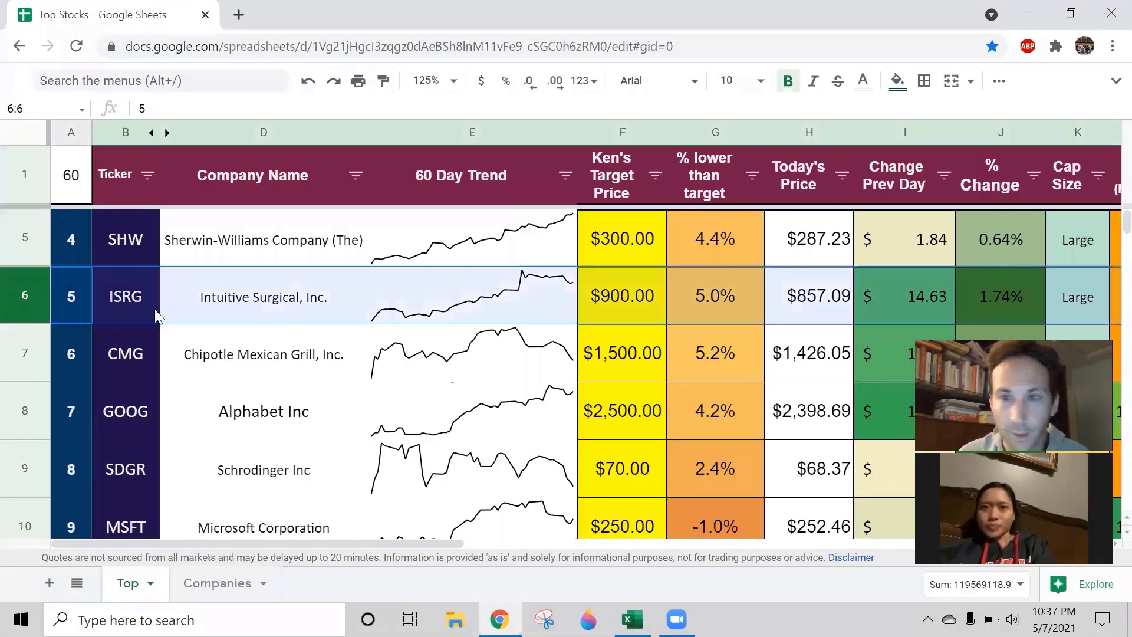
click(909, 297)
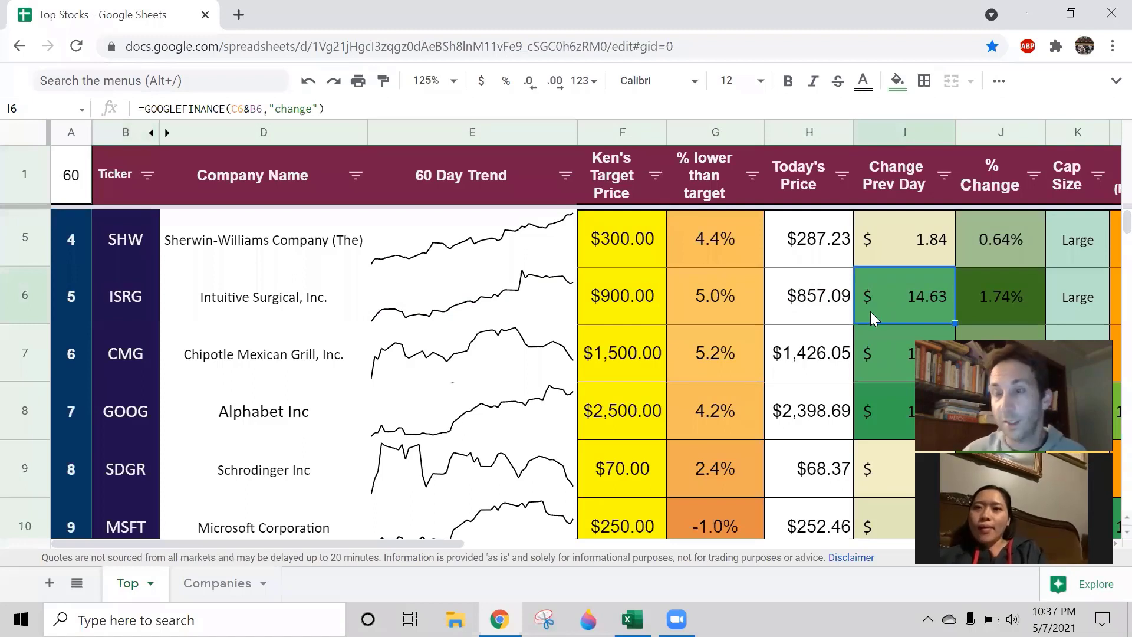
click(848, 308)
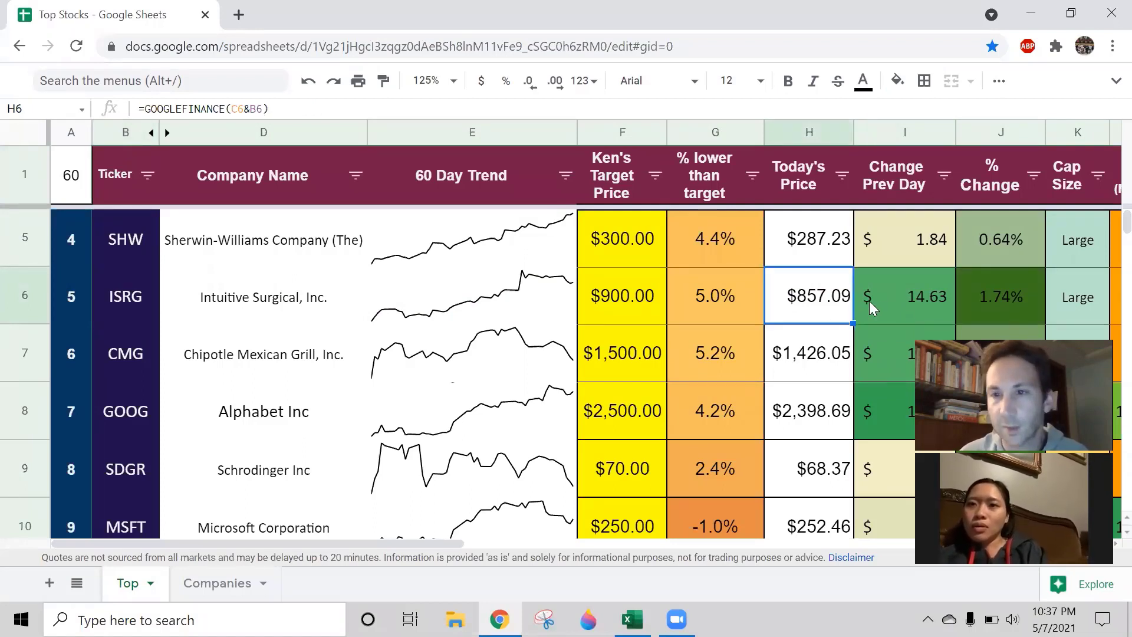
click(920, 301)
click(987, 301)
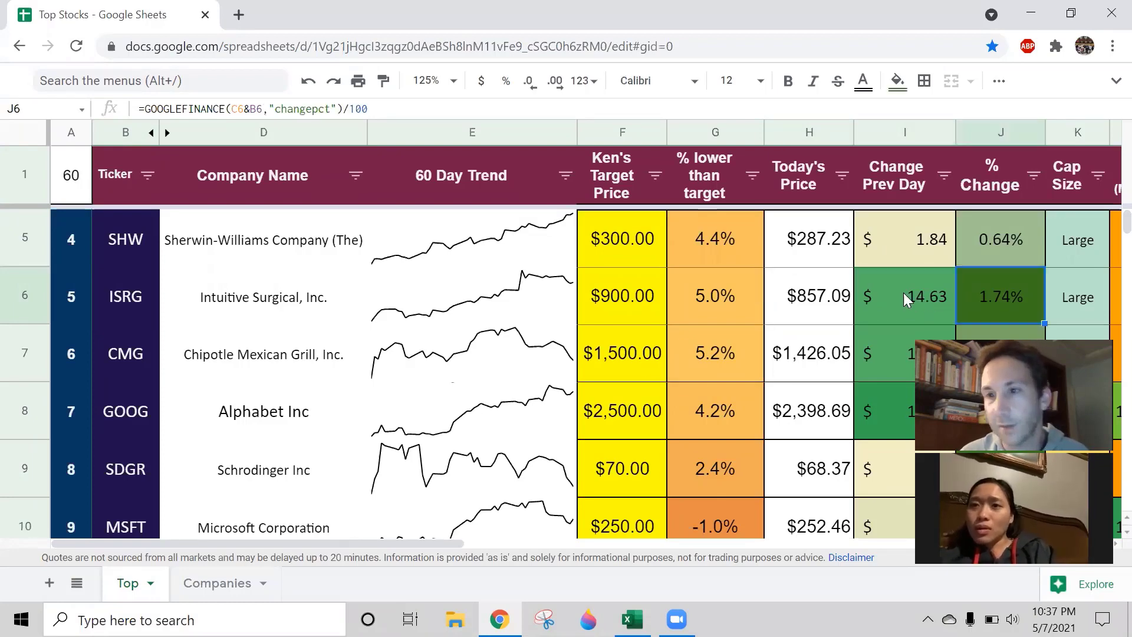
click(839, 301)
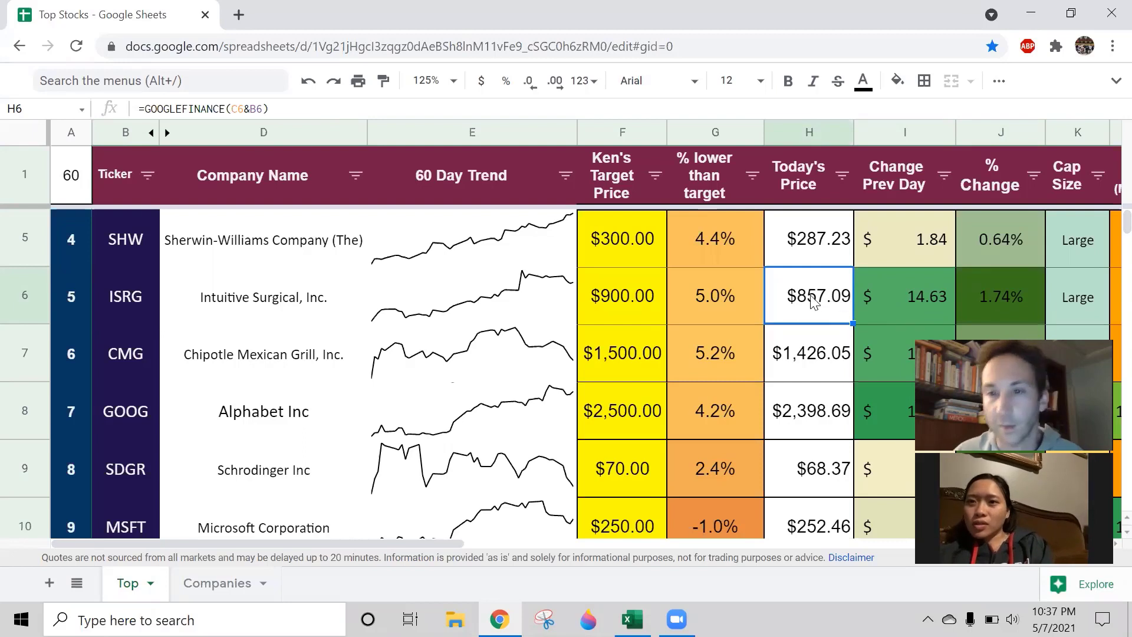
click(286, 303)
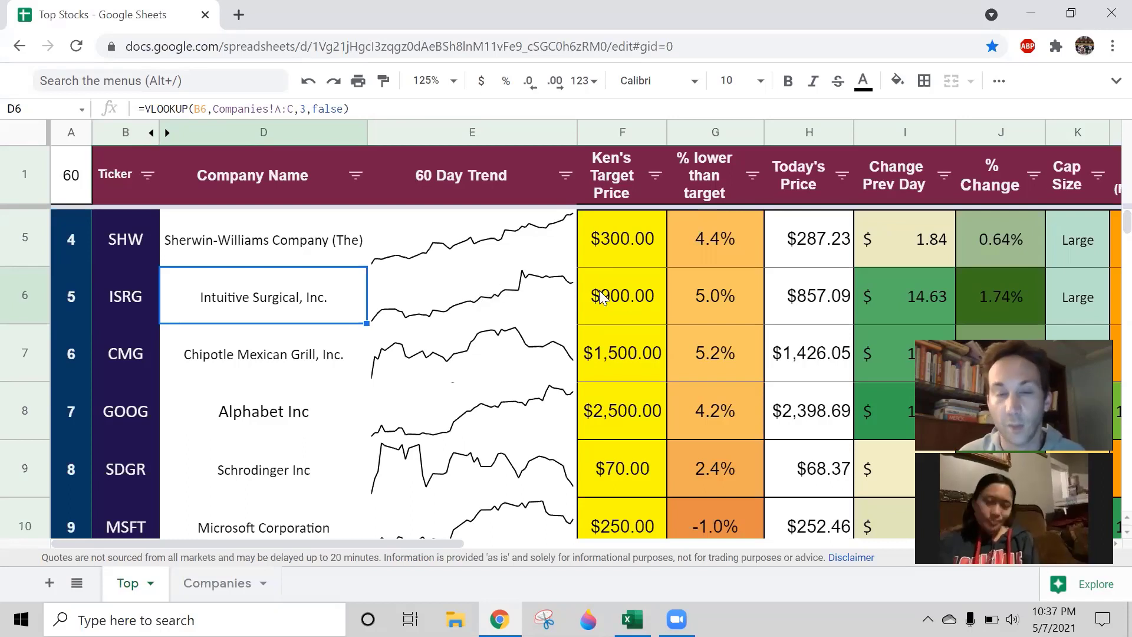
click(28, 296)
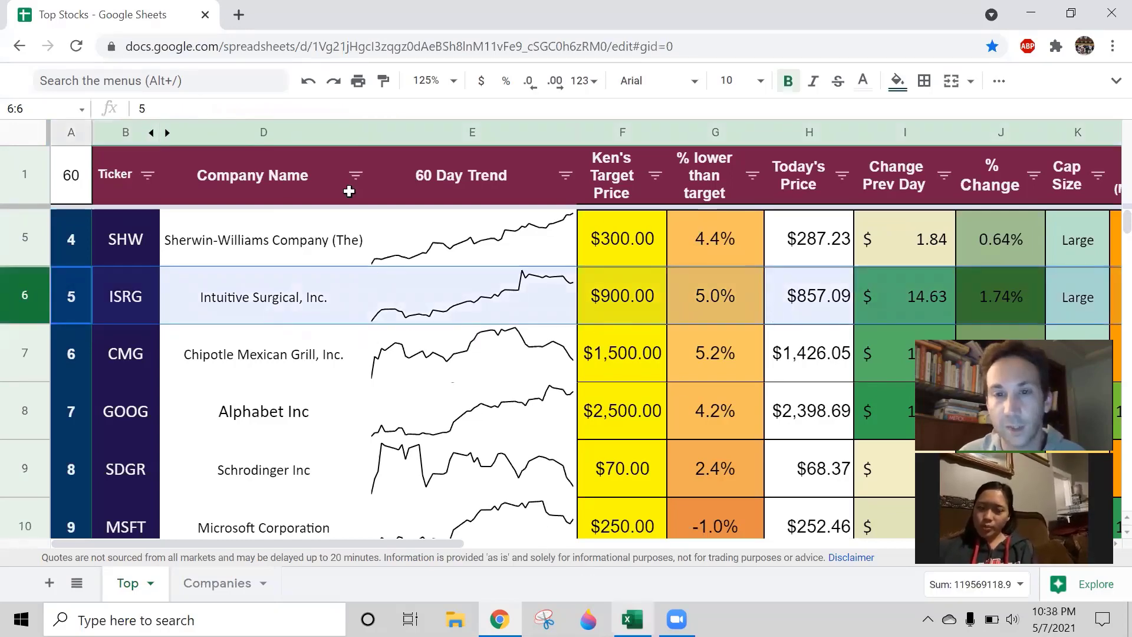
- Return to the Excel Positions sheet and review the ISRG call's market value and description, cross-checking against the Google Sheets stock list
key(alt+Tab)
click(13, 168)
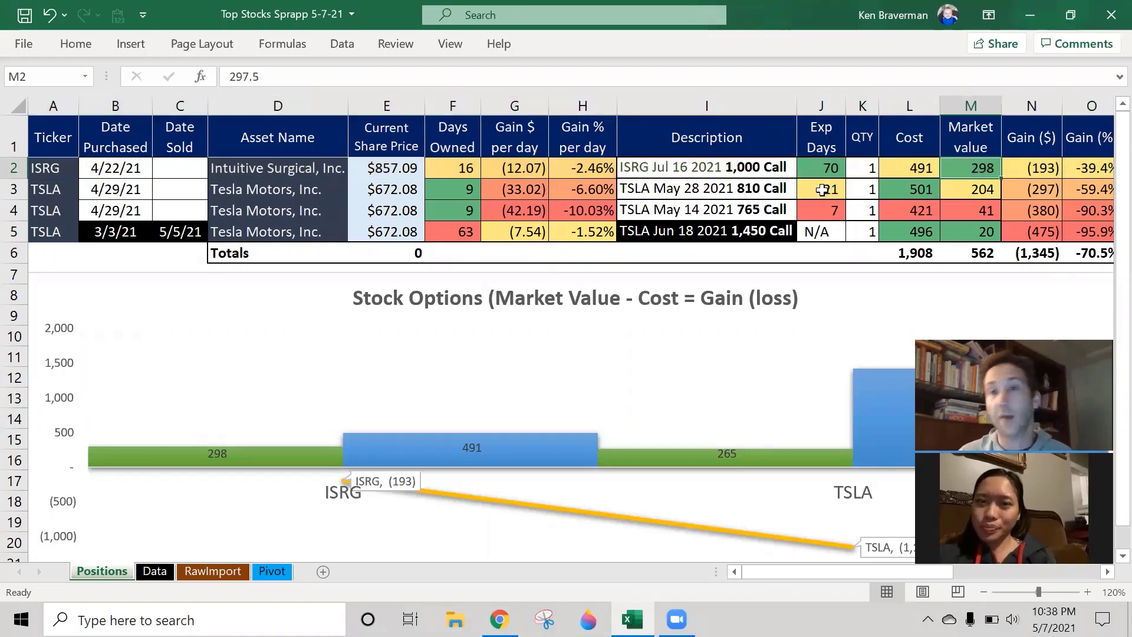
click(741, 167)
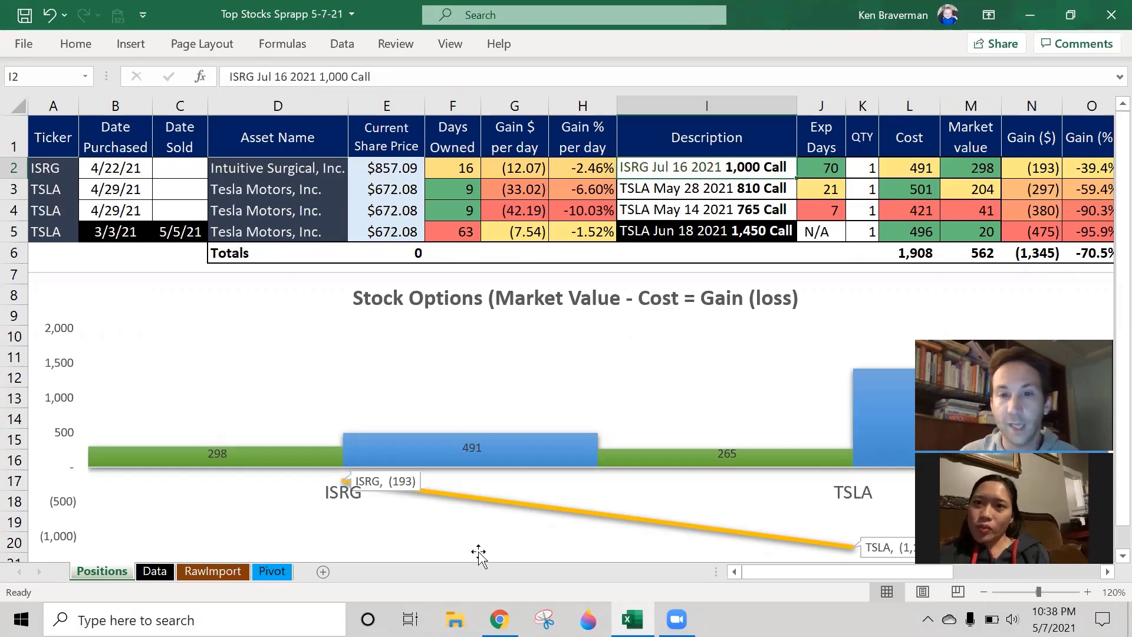
key(alt+Tab)
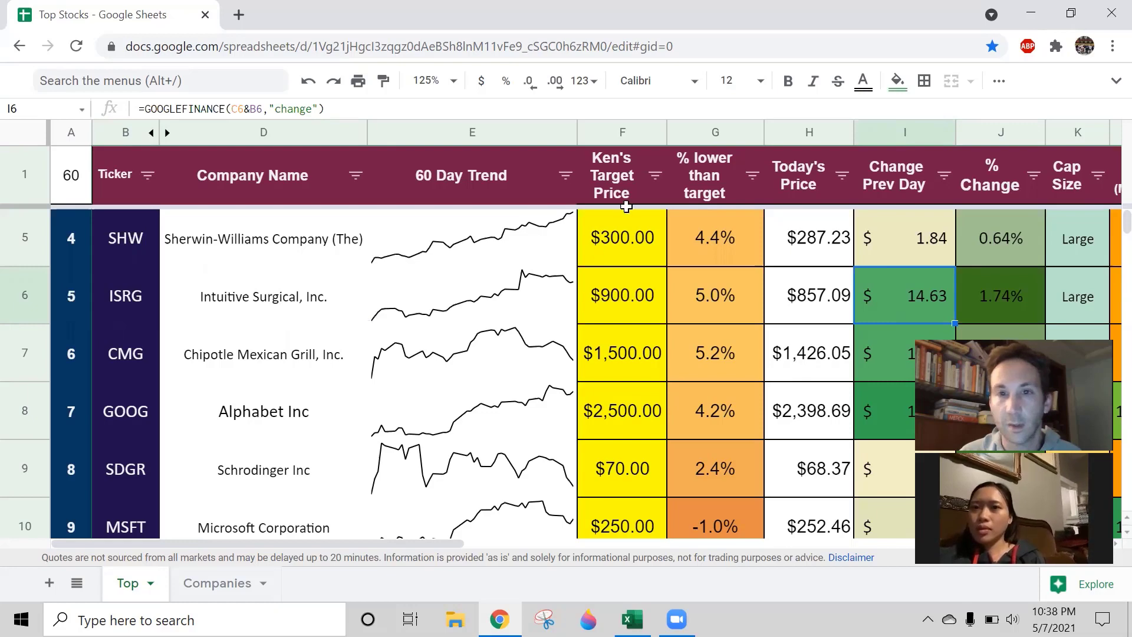
key(alt+Tab)
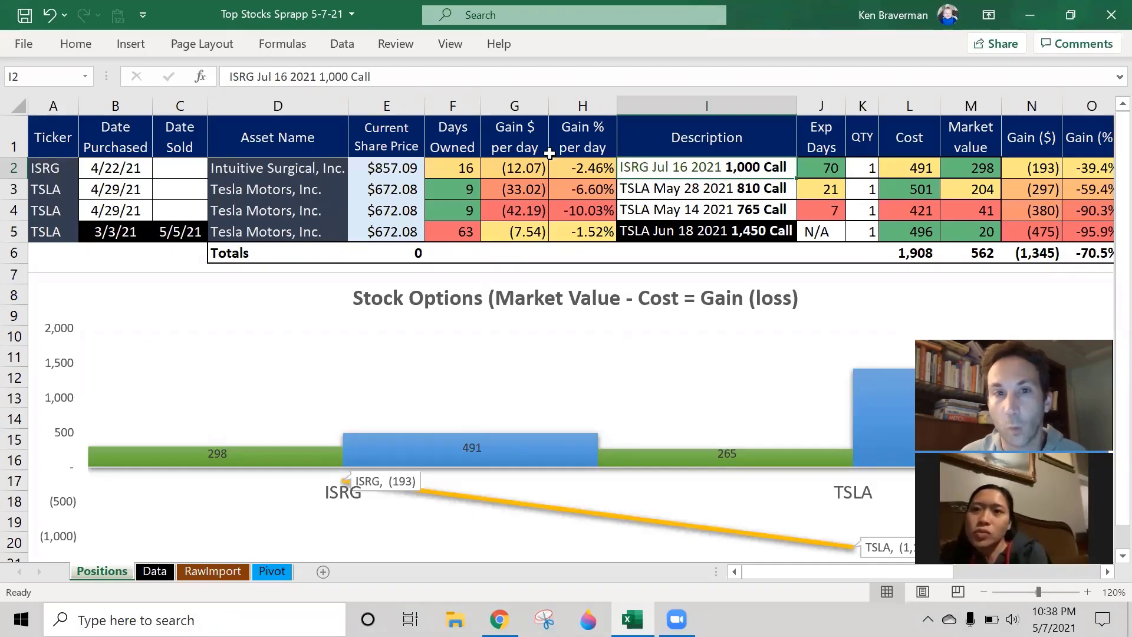
- Compare Intuitive Surgical's current share price with the strike in its option description
click(399, 170)
click(750, 167)
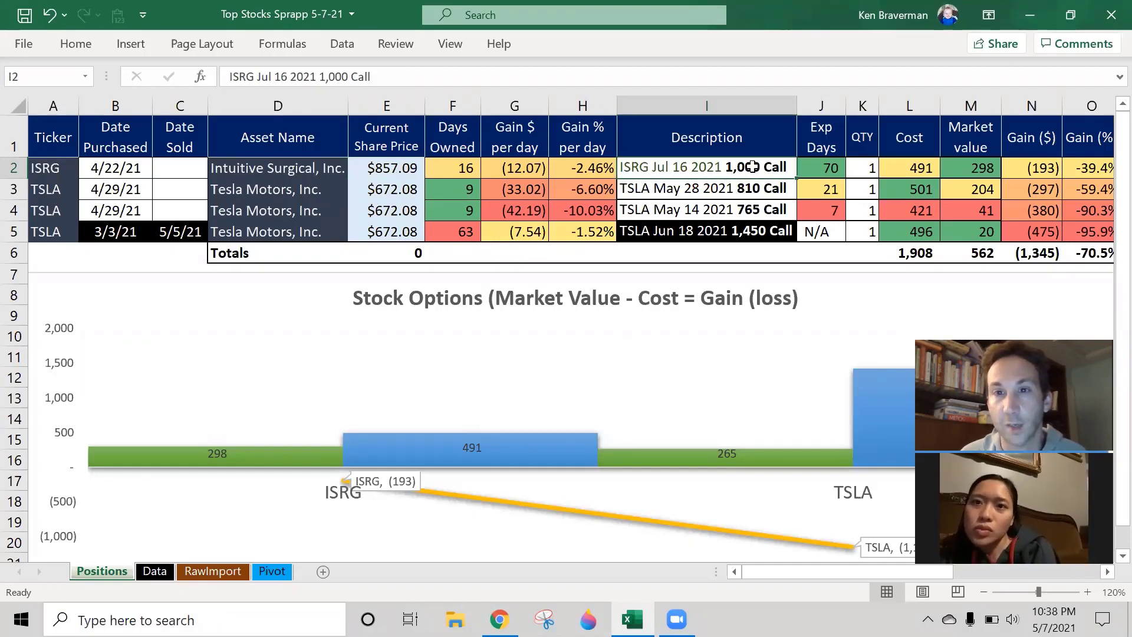
click(402, 166)
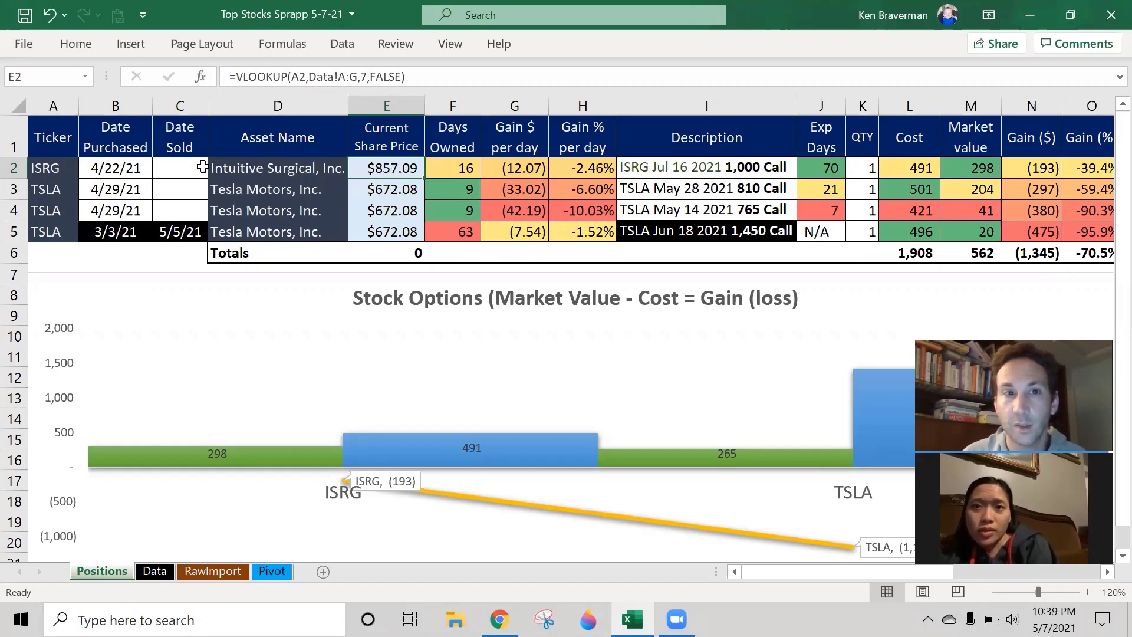
drag(263, 168, 388, 170)
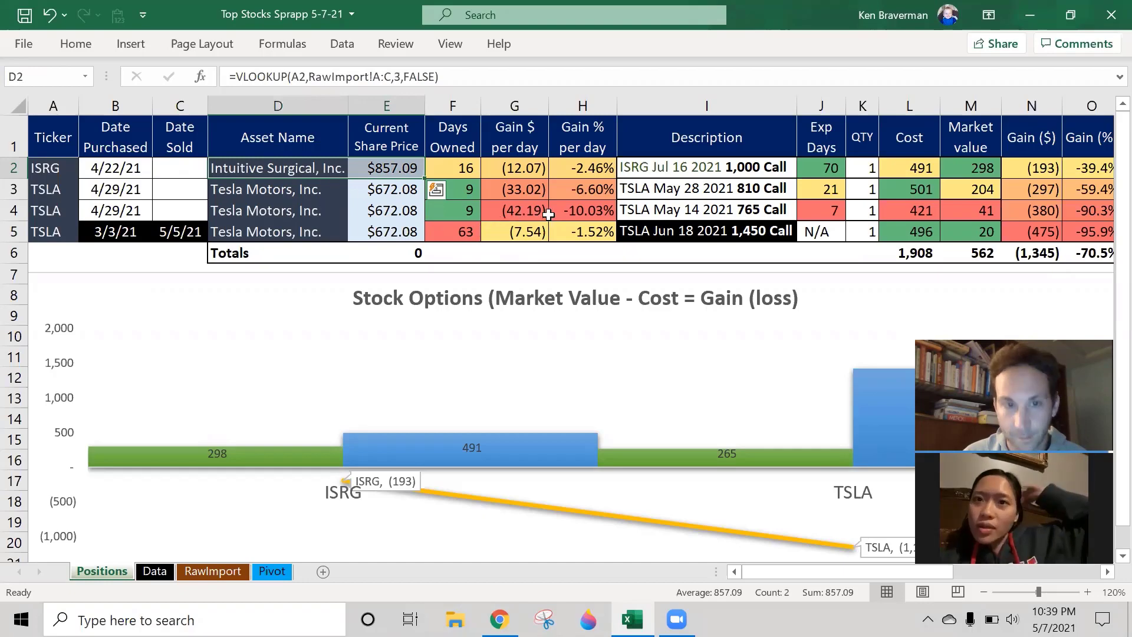
click(700, 175)
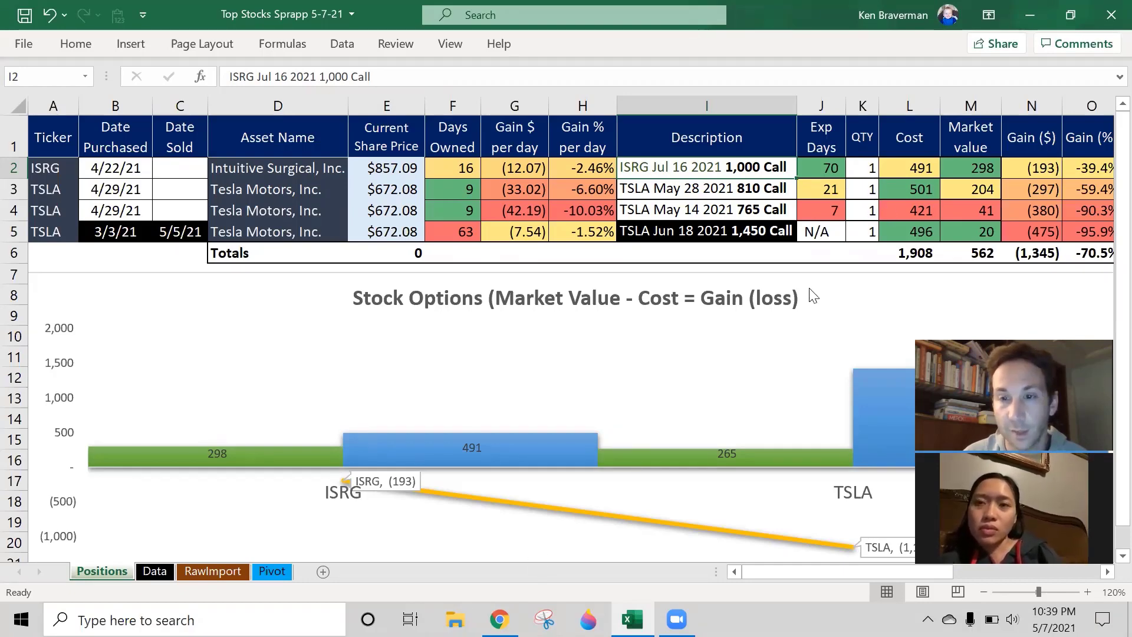
- Switch to the Google Sheets stock list and set the trend period in cell A1 to 150 days
key(alt+Tab)
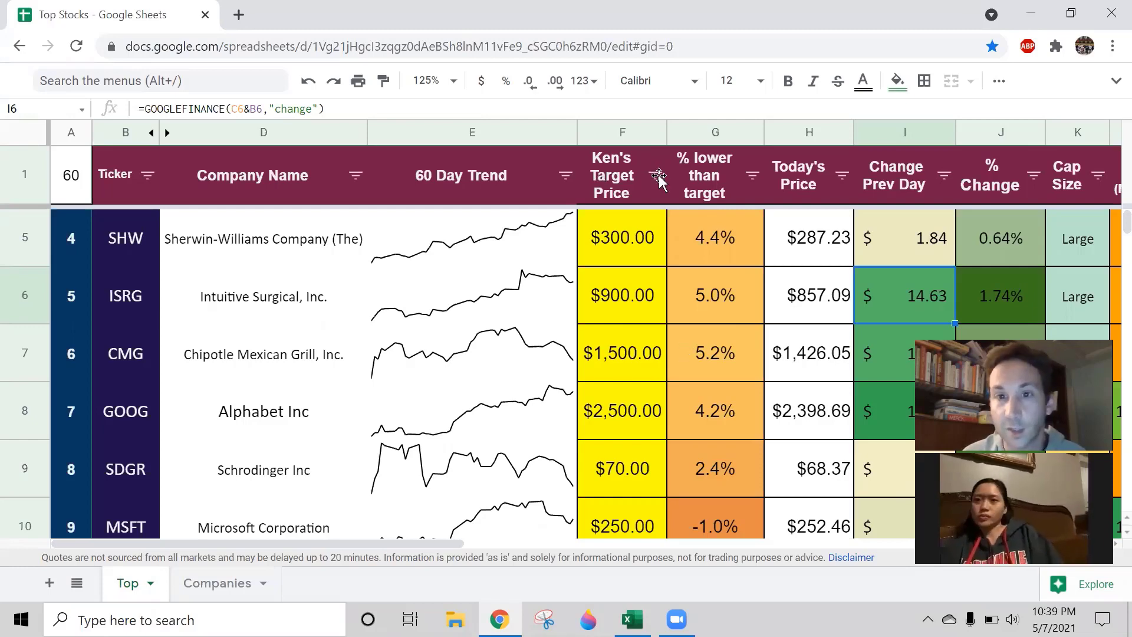
key(alt+Tab)
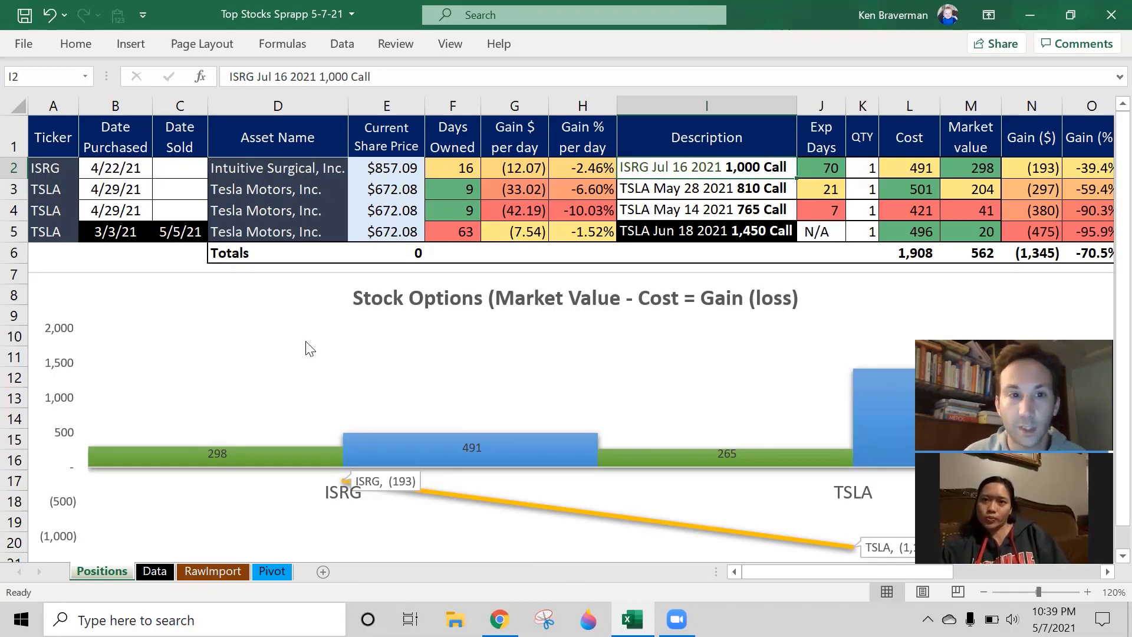
key(alt+Tab)
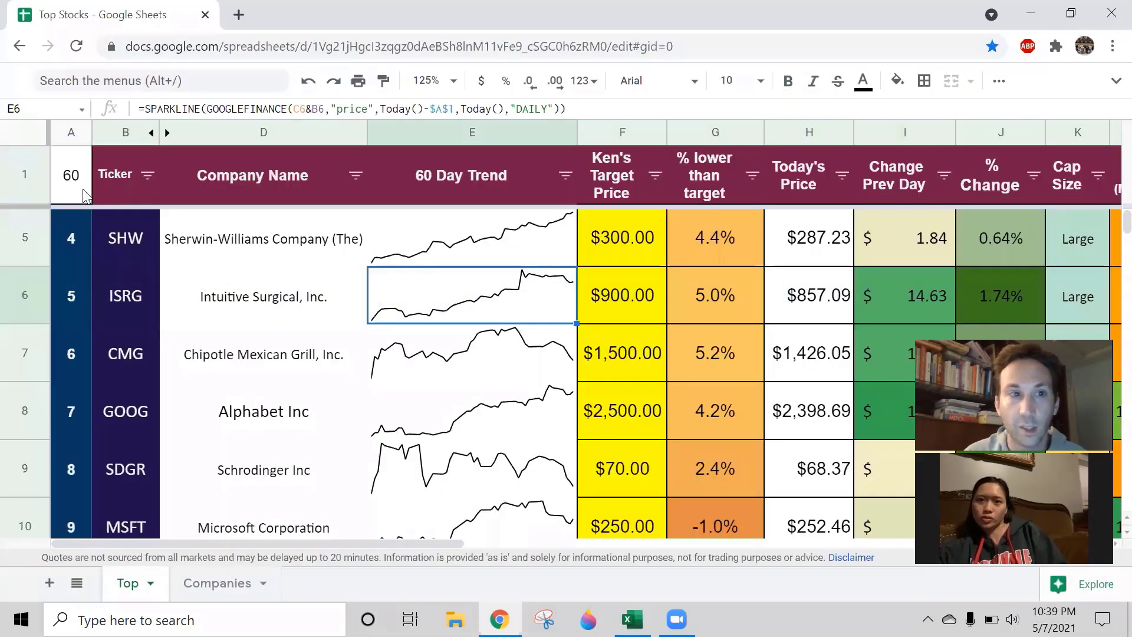
click(81, 185)
text(150)
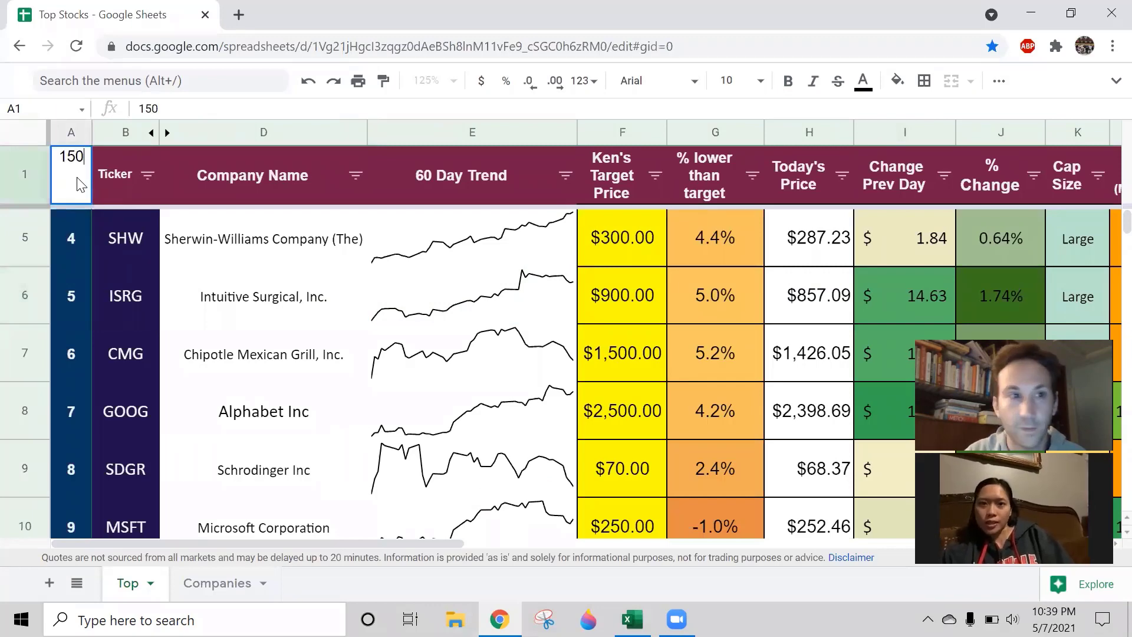
key(Return)
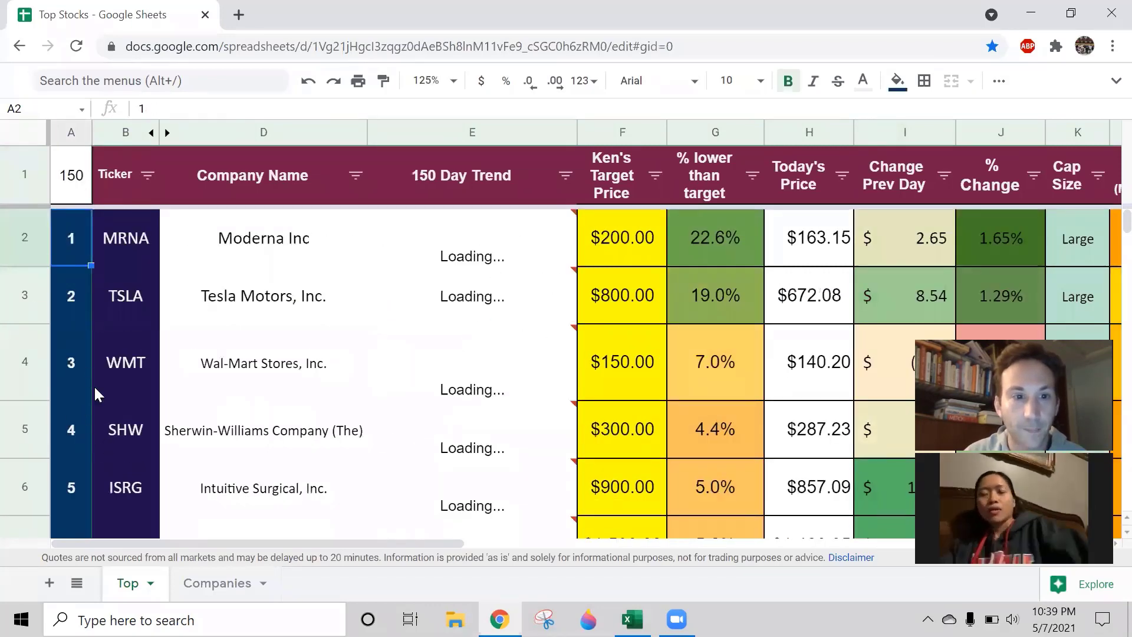
- Temporarily enlarge the ISRG row to examine its 150-day trend line, and shrink the row back to about its former height
scroll(71, 372, down, 3)
drag(29, 322, 58, 425)
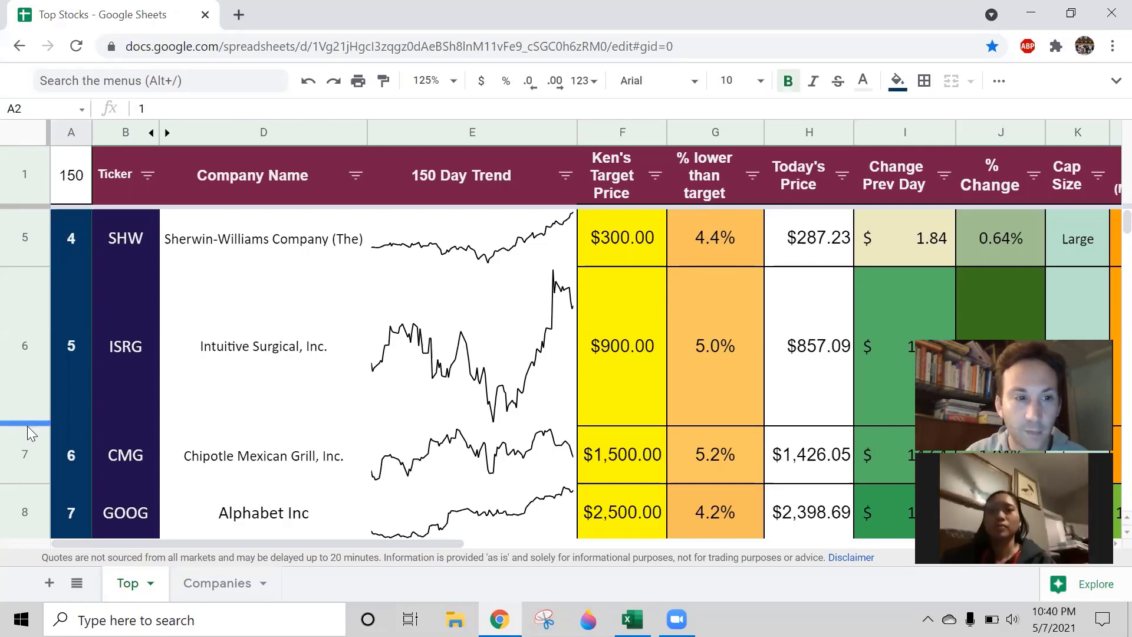
drag(28, 416, 19, 329)
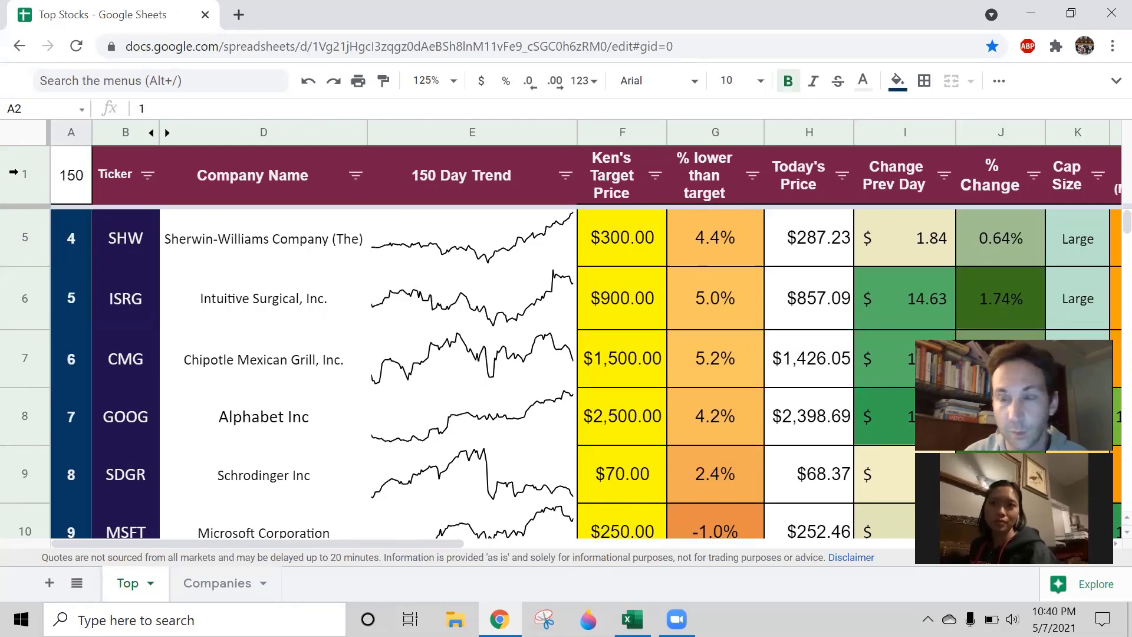
- Switch back to the Excel Positions sheet and review the cost, market value and share price of the two TSLA calls bought 4/29/21
key(alt+Tab)
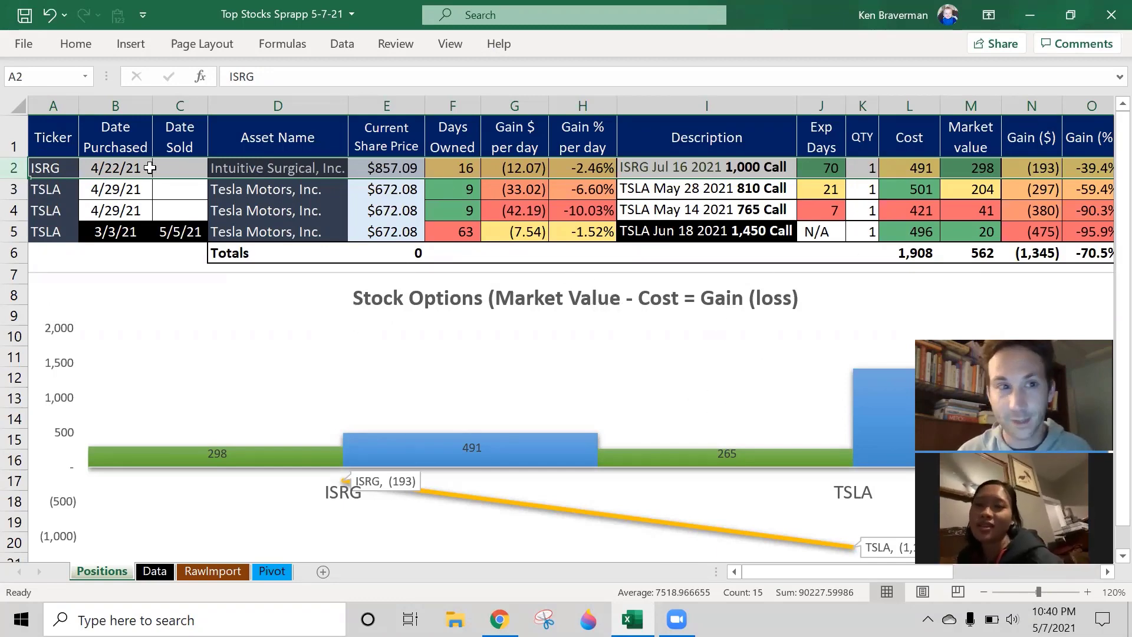
drag(9, 200, 9, 211)
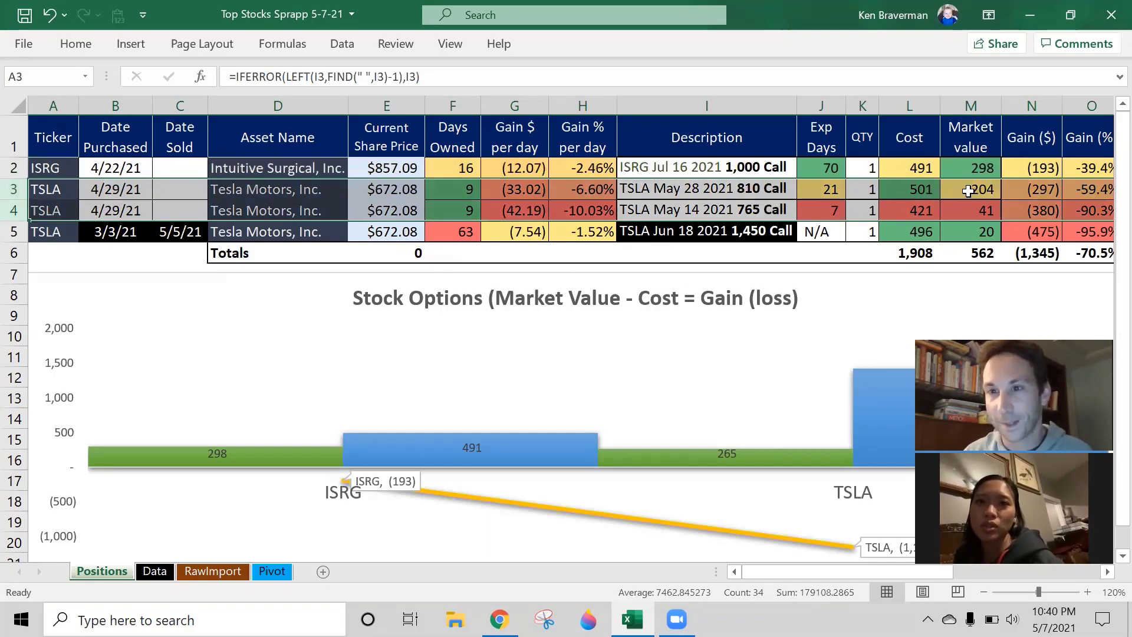
drag(927, 191, 928, 211)
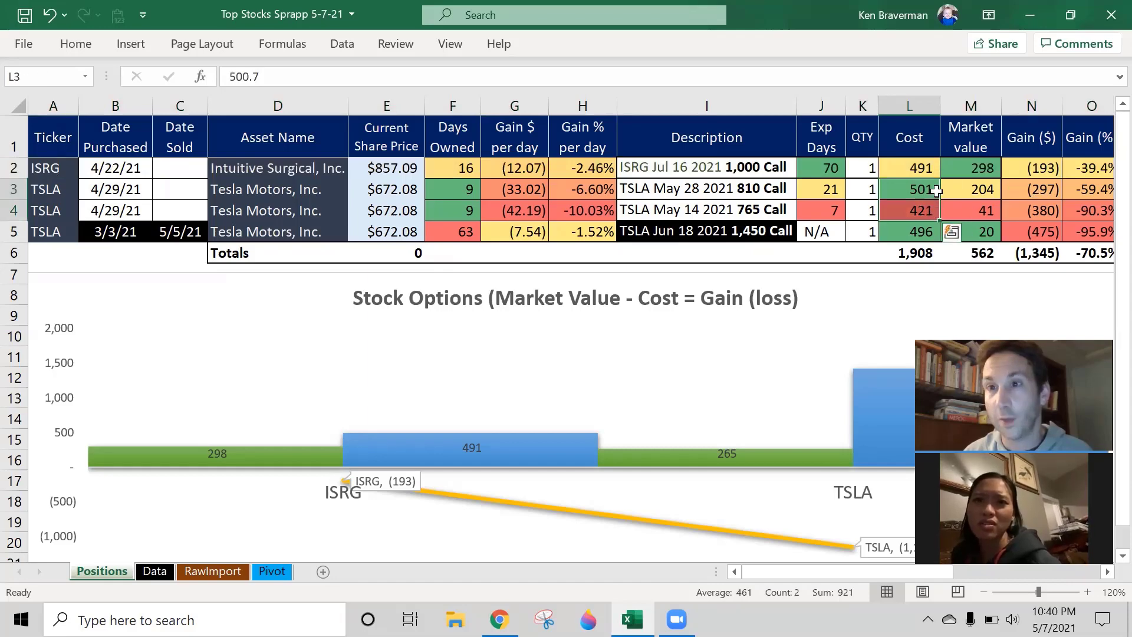
drag(919, 189, 921, 210)
drag(980, 190, 982, 211)
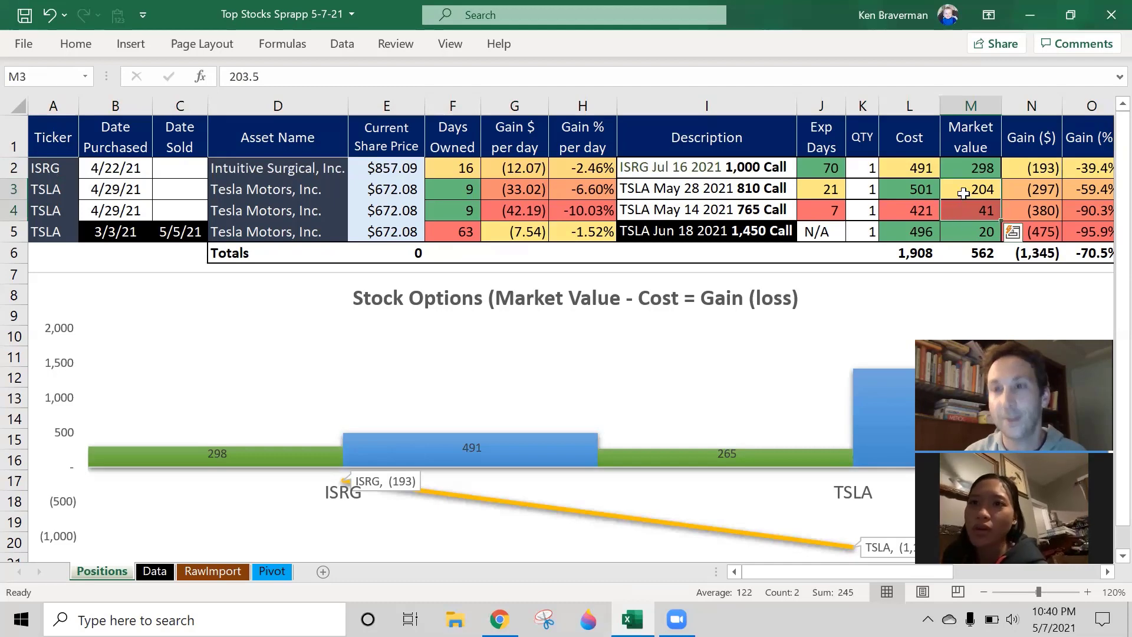
drag(964, 193, 964, 208)
drag(389, 189, 390, 234)
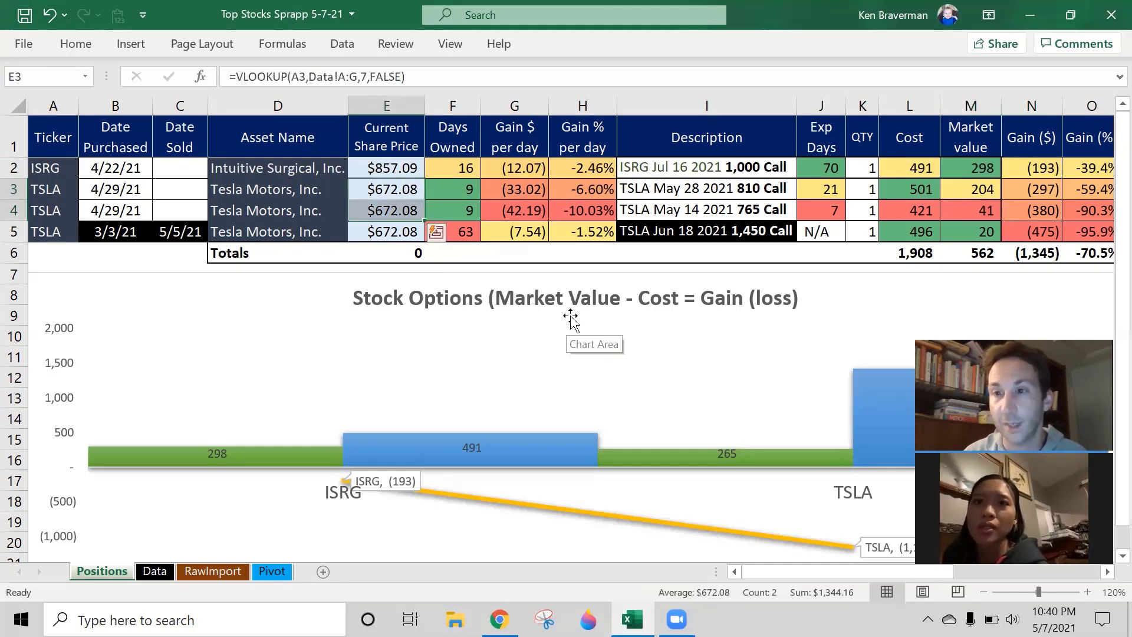
click(398, 212)
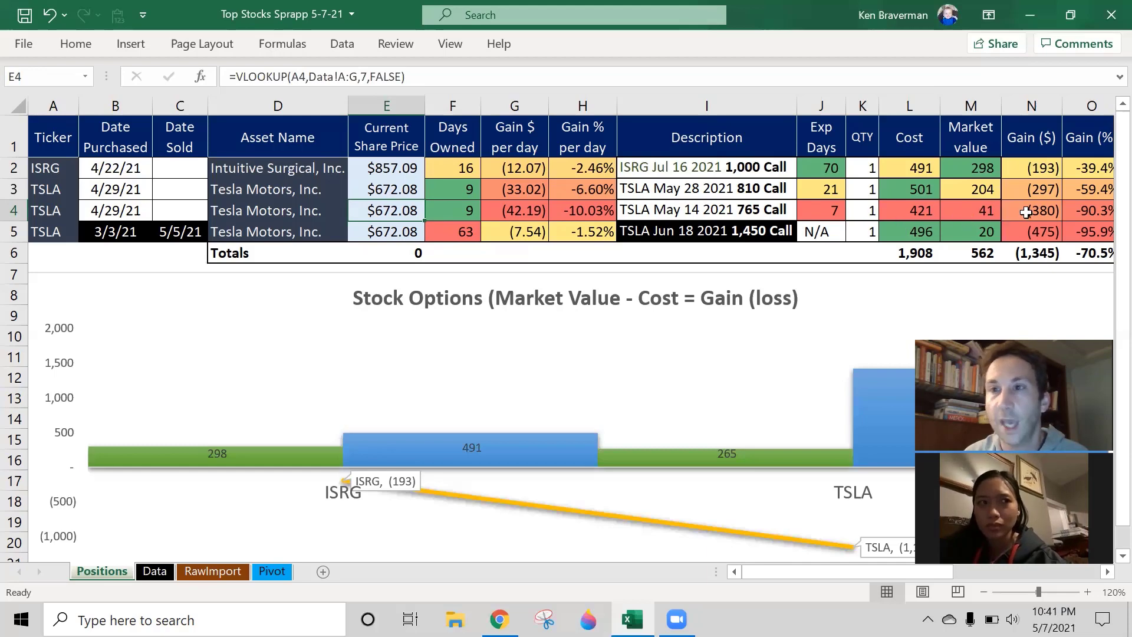
- Review the market values, current share prices and percentage gains of the two TSLA calls bought 4/29/21
drag(972, 190, 978, 207)
click(972, 190)
click(970, 206)
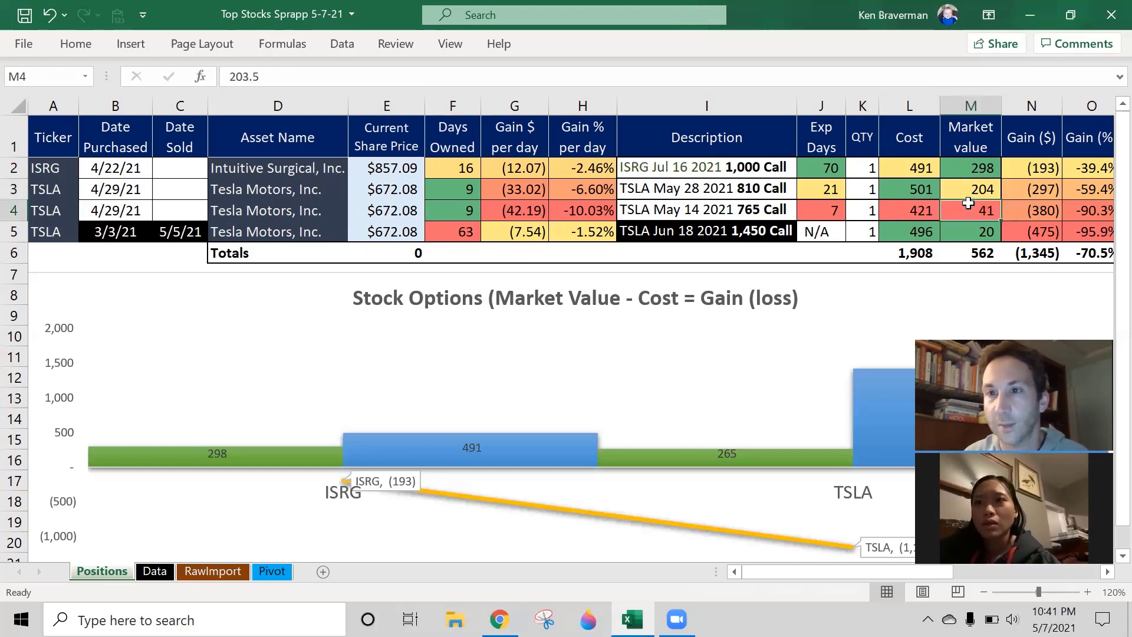
click(967, 195)
drag(967, 201, 940, 208)
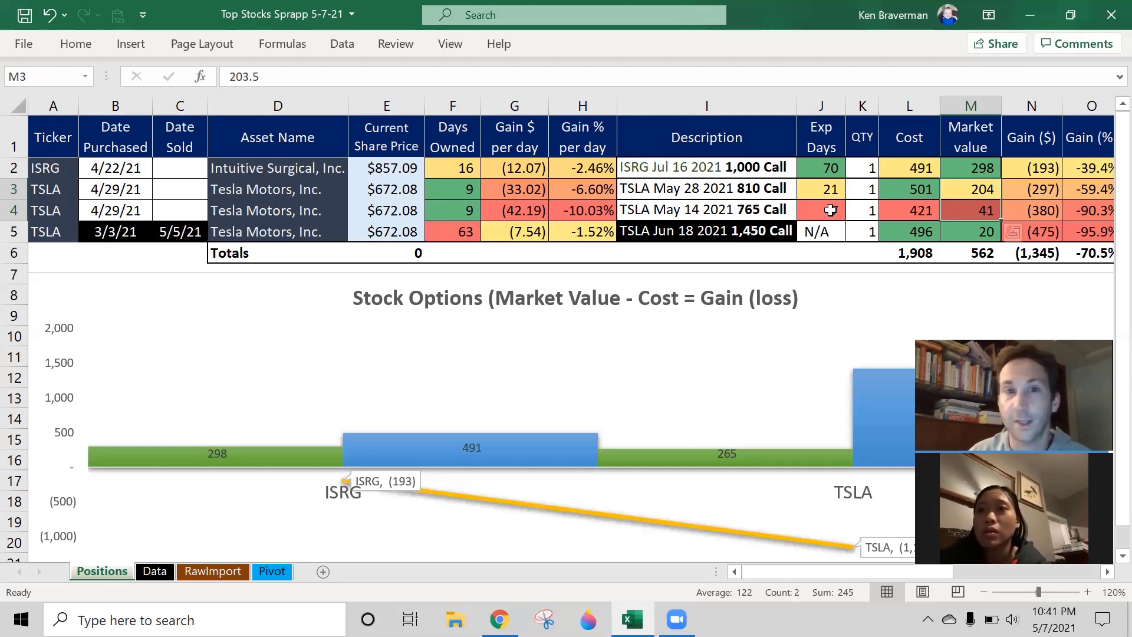
drag(400, 189, 398, 207)
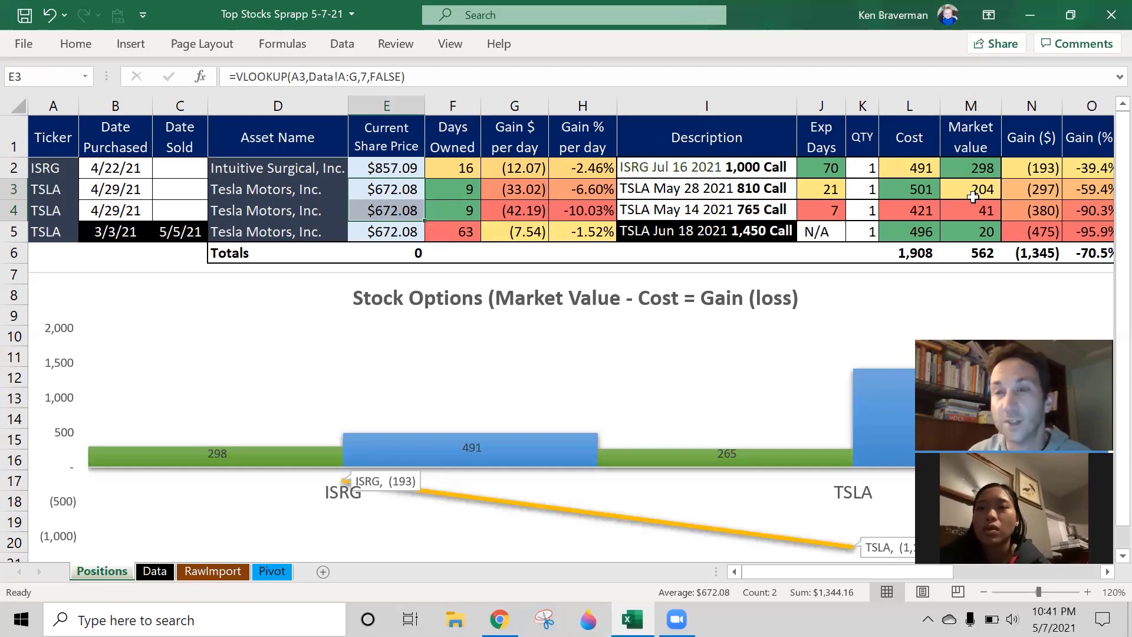
drag(974, 192, 974, 210)
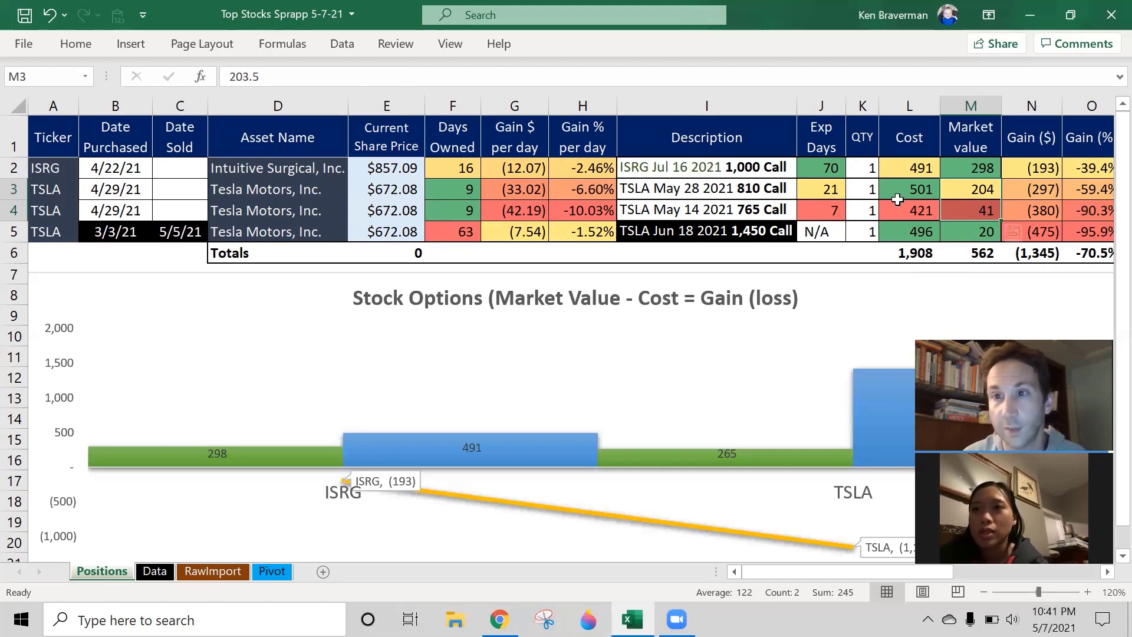
click(969, 190)
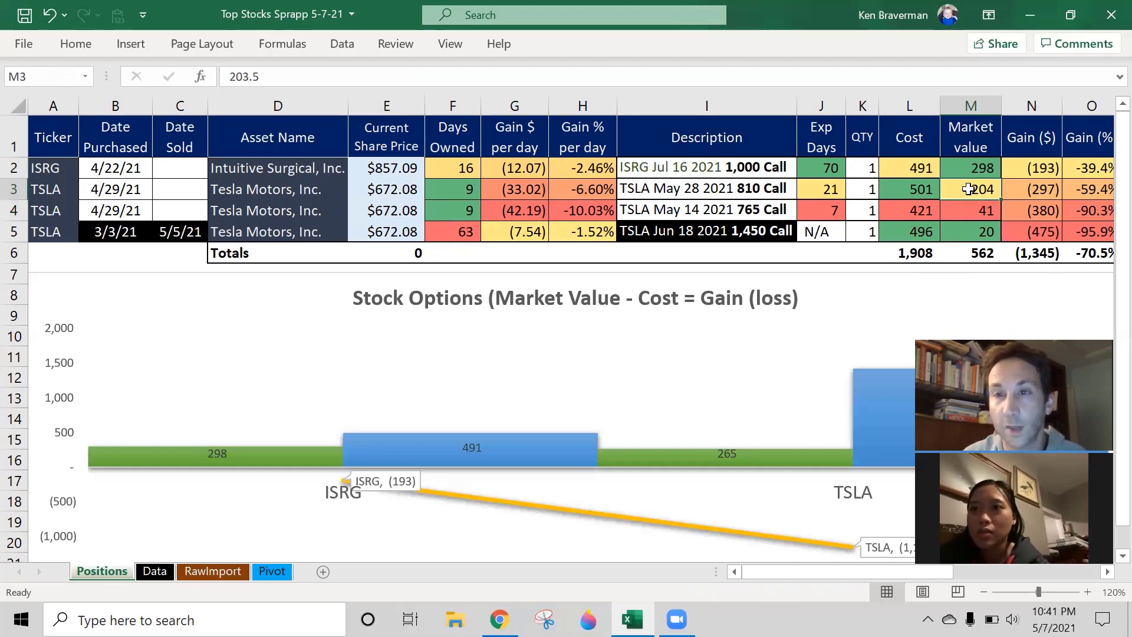
click(976, 211)
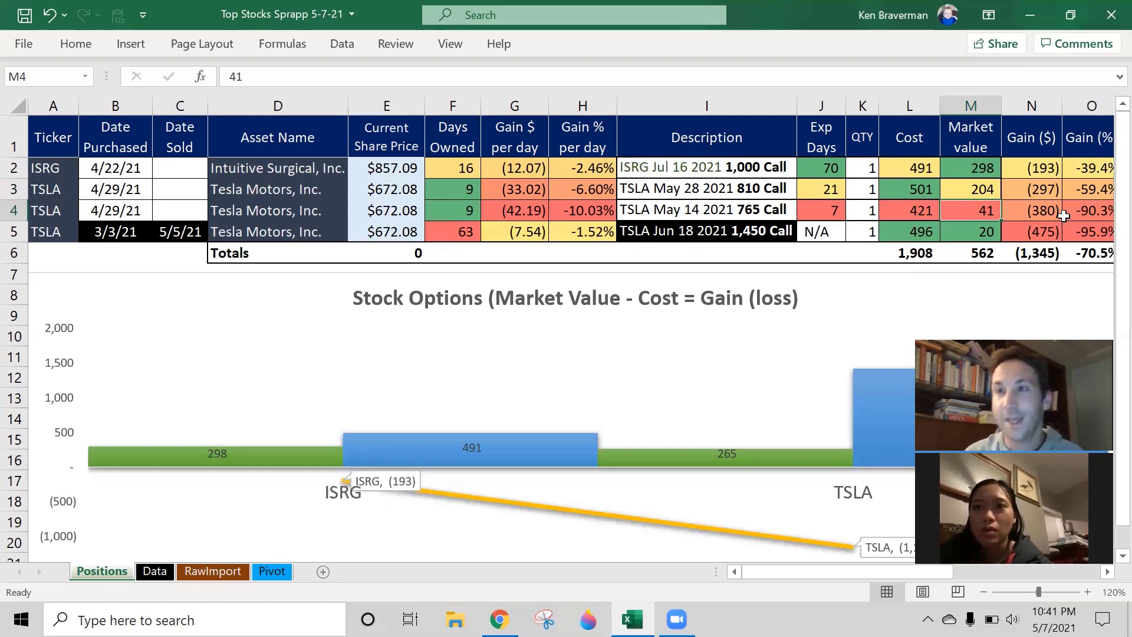
drag(1082, 189, 1084, 211)
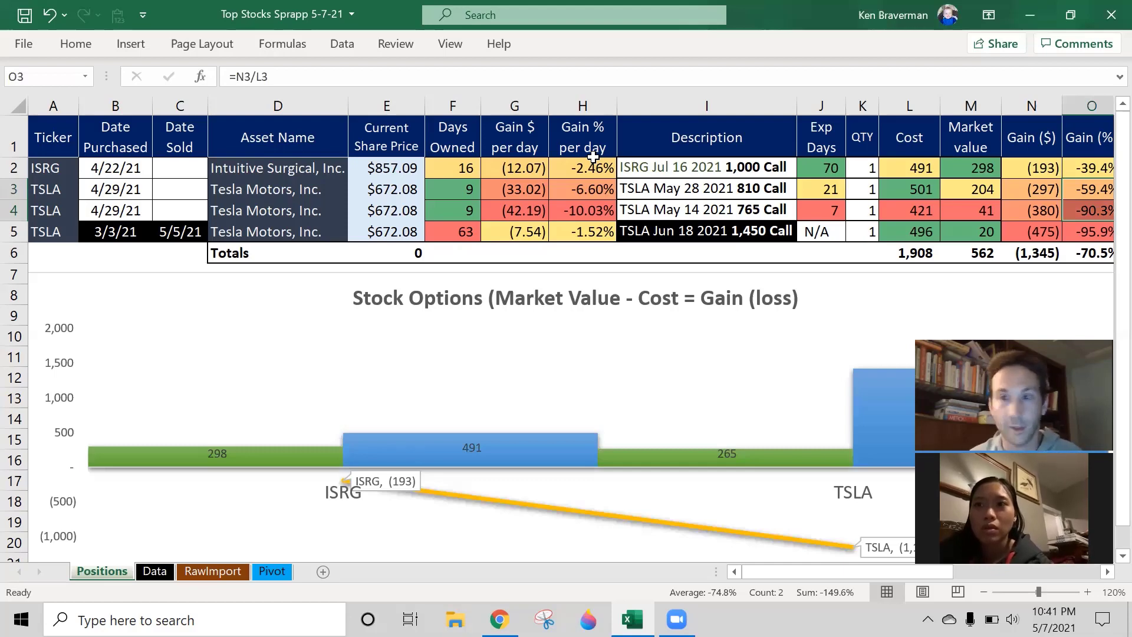
- Enlarge the sheet view to 160% and read the descriptions of the two TSLA May 2021 calls
click(702, 193)
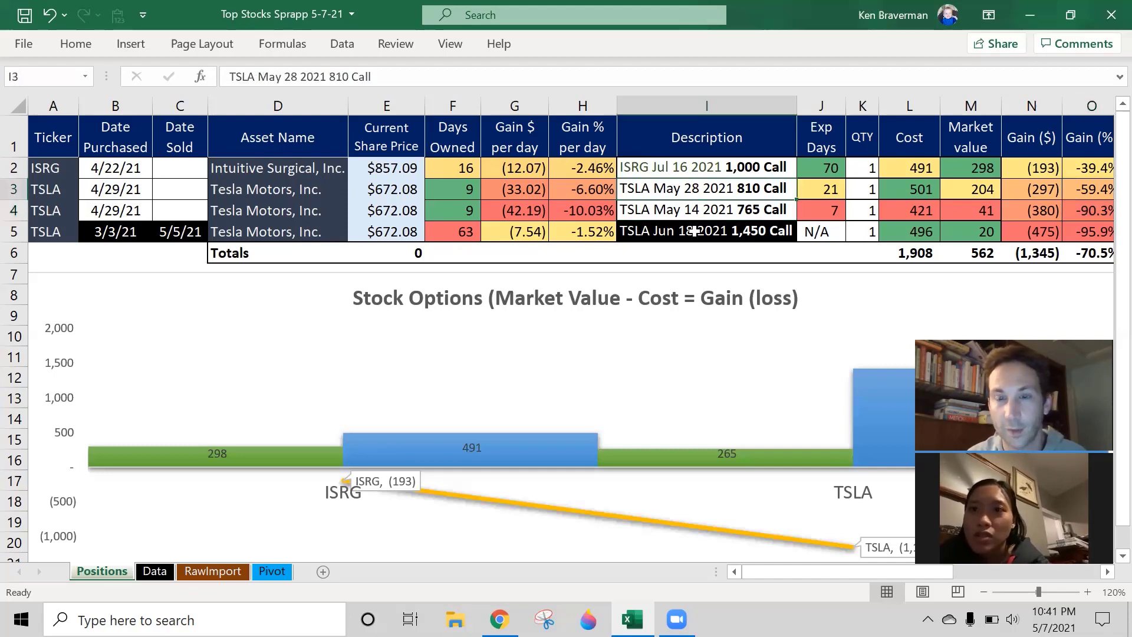
click(1090, 593)
click(1089, 593)
click(1089, 593)
click(1089, 593)
drag(763, 229, 761, 251)
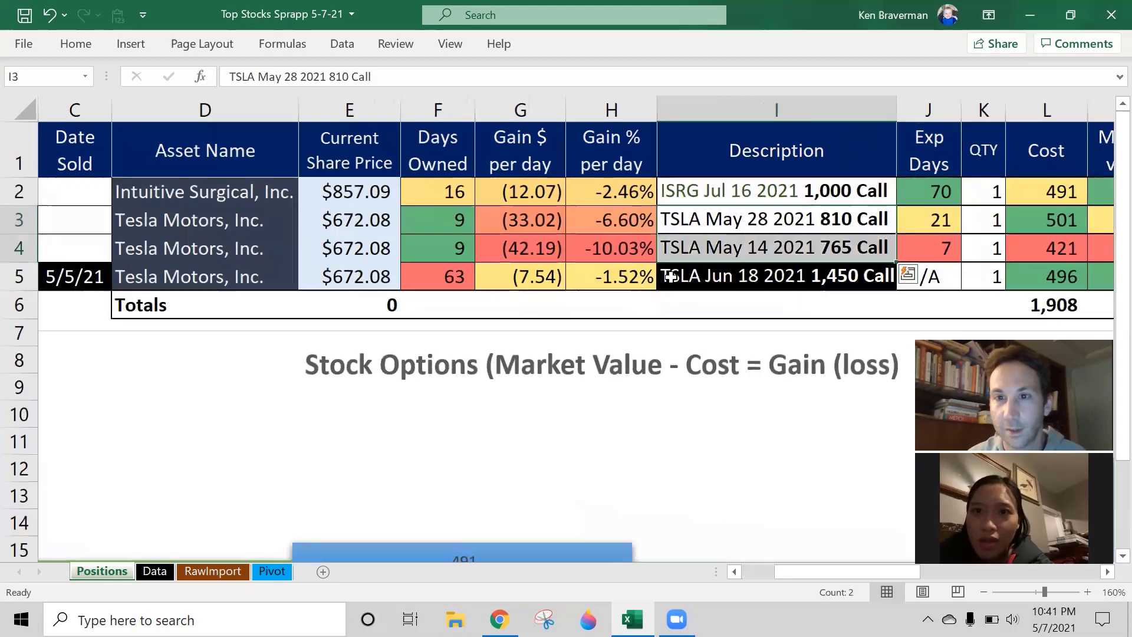
click(723, 247)
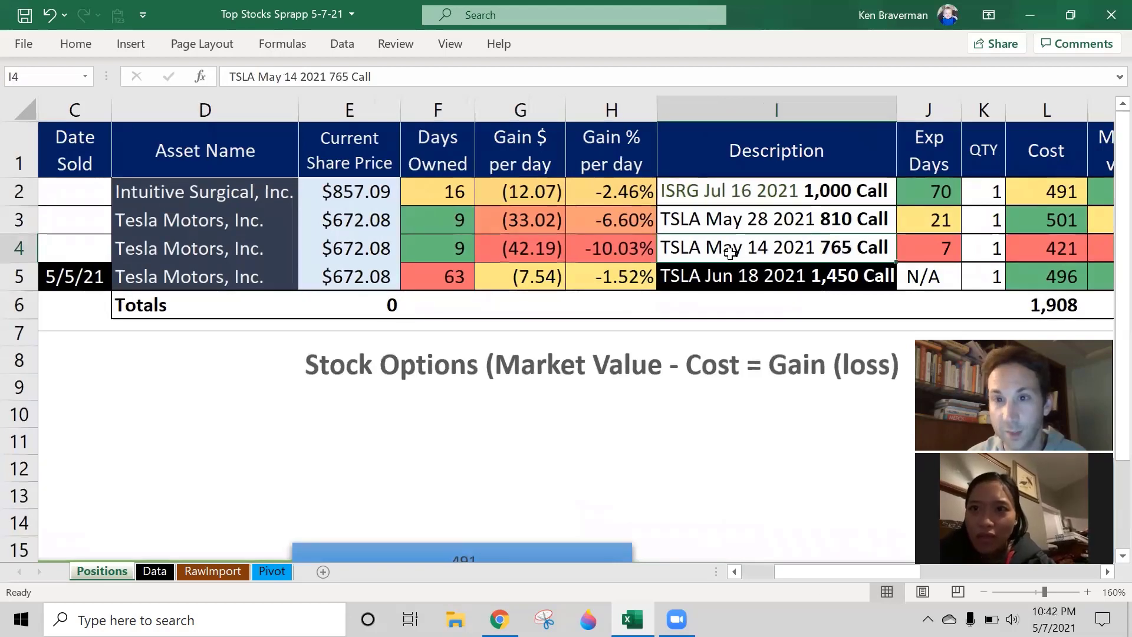
- Compare the days to expiry and strikes of the TSLA 765 and 810 calls with Tesla's current share price
drag(918, 131, 937, 248)
click(938, 248)
click(832, 254)
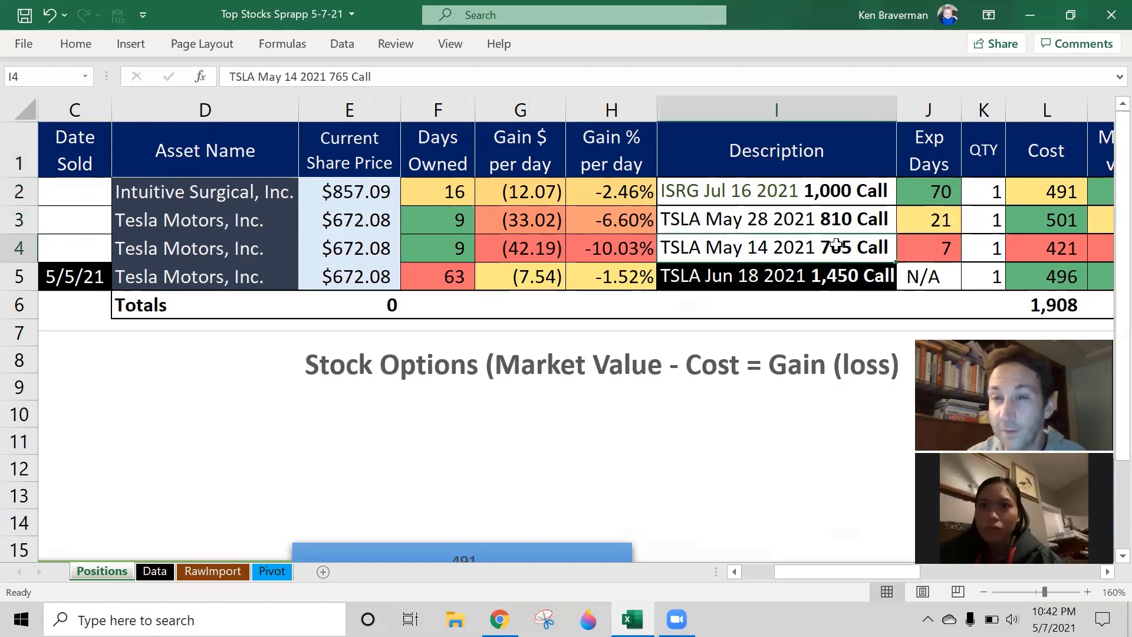
click(366, 248)
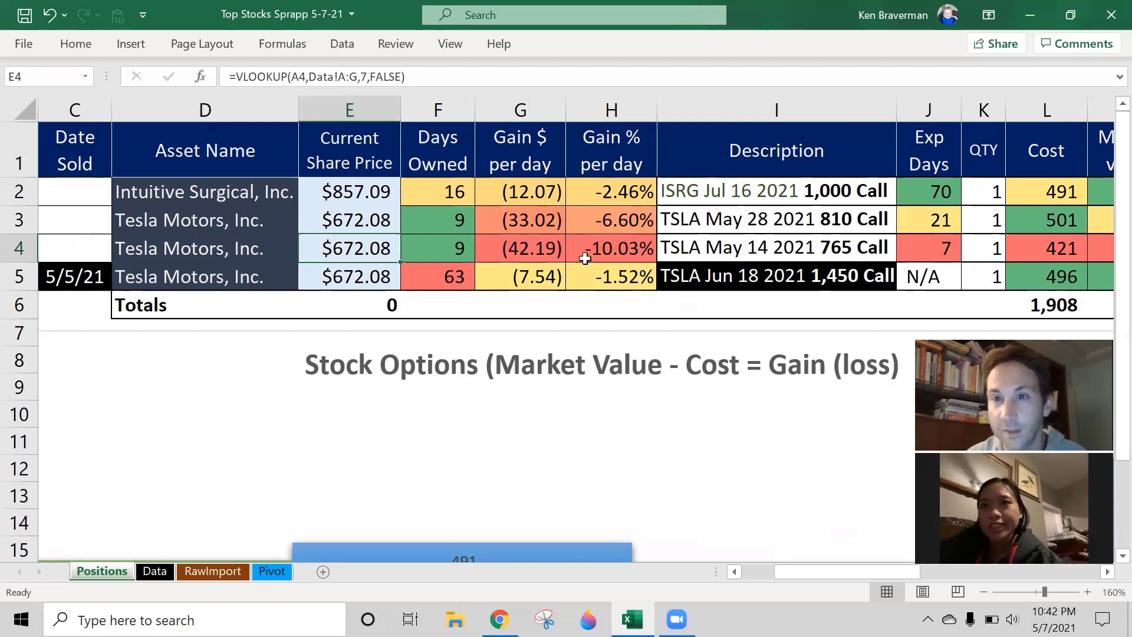
click(826, 226)
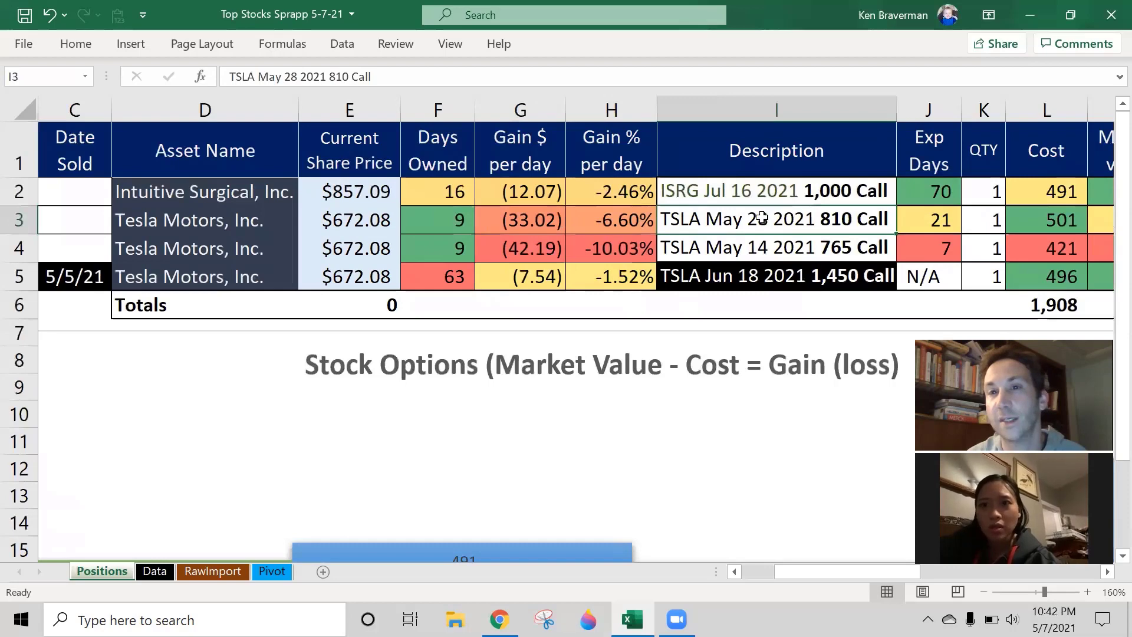
click(936, 219)
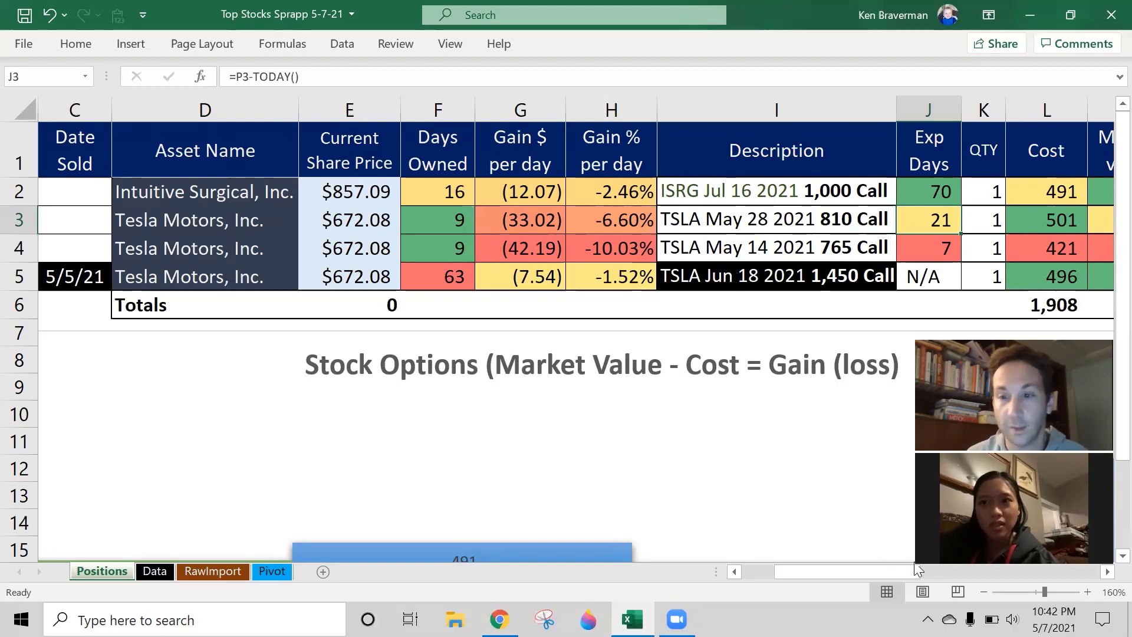
- Return the Positions sheet to normal view and reduce its zoom to 140%
click(970, 590)
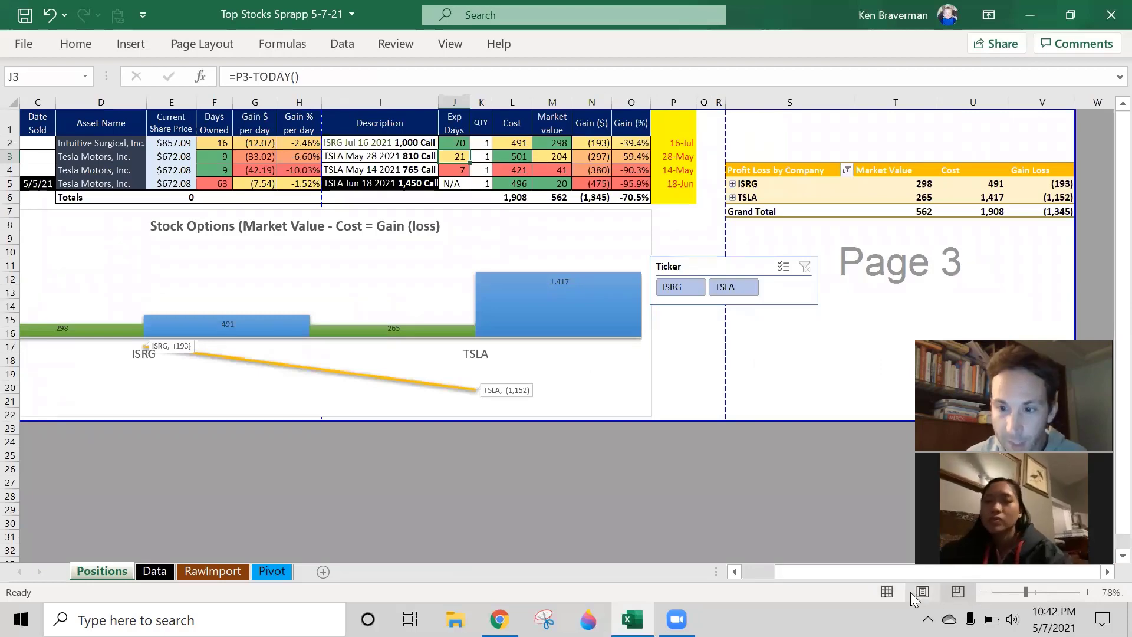
click(887, 591)
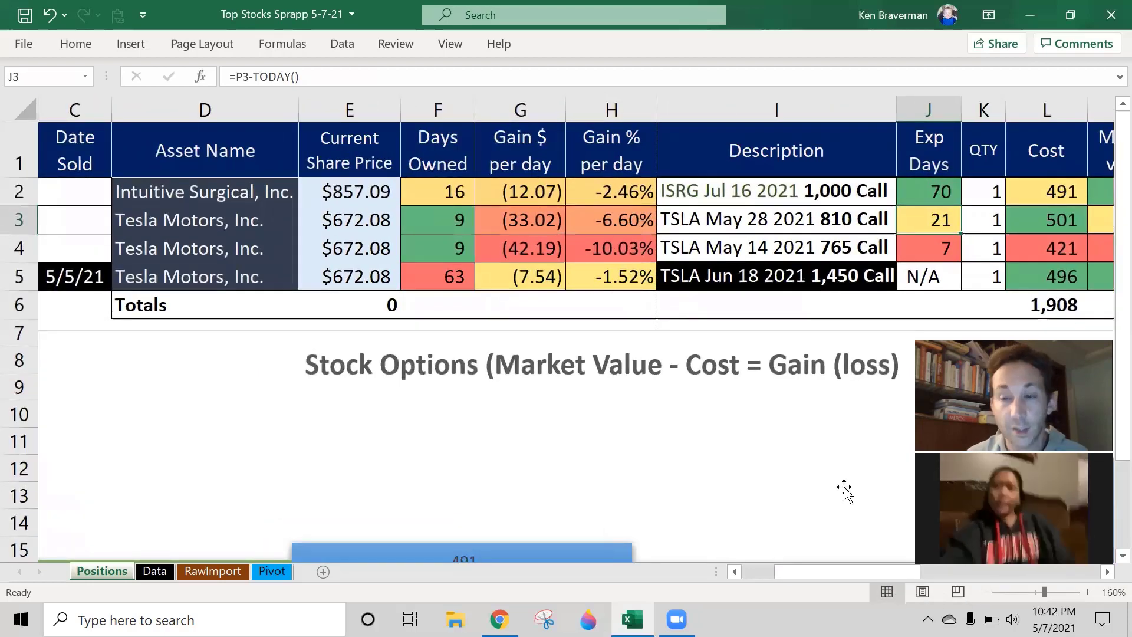
ctrl+scroll(978, 587, down, 1)
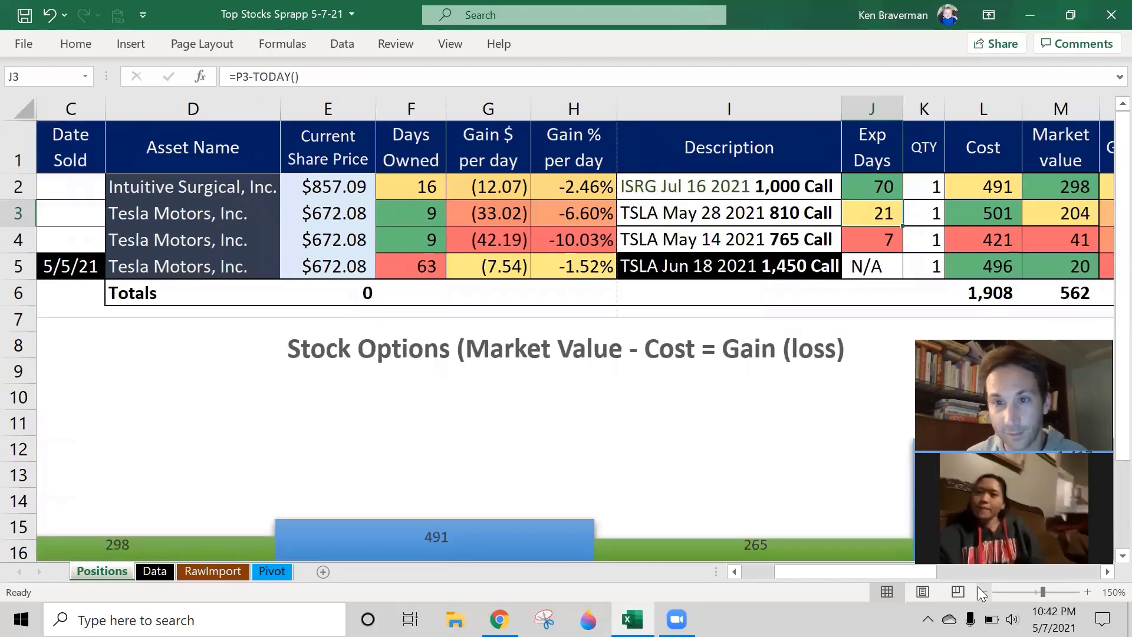
ctrl+scroll(983, 590, down, 1)
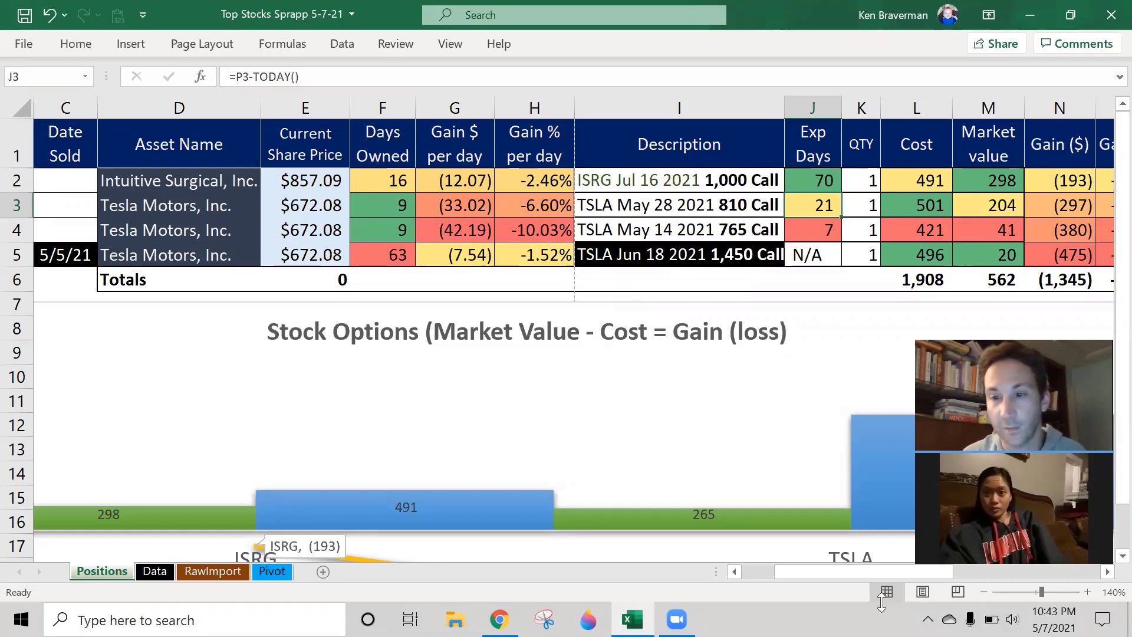
mouse_move(870, 570)
mouse_down()
mouse_move(848, 572)
mouse_move(880, 576)
mouse_up()
- Review the TSLA May calls' descriptions and daily percentage gains, plus the May 14 call's days to expiry and cost, against Tesla's share price
click(677, 234)
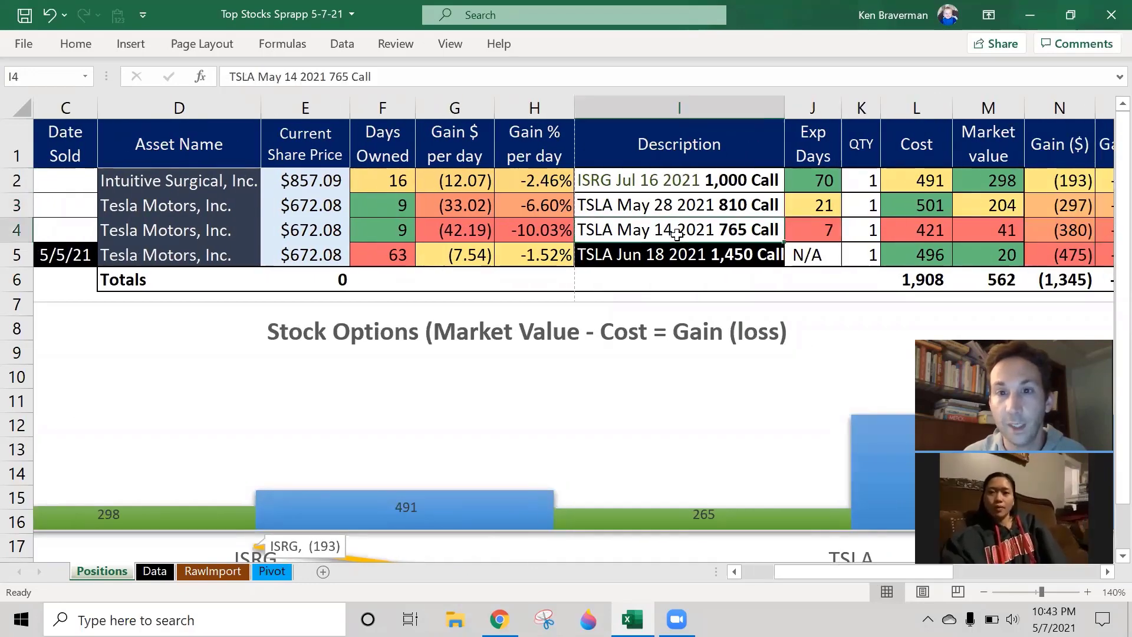
drag(687, 203, 724, 243)
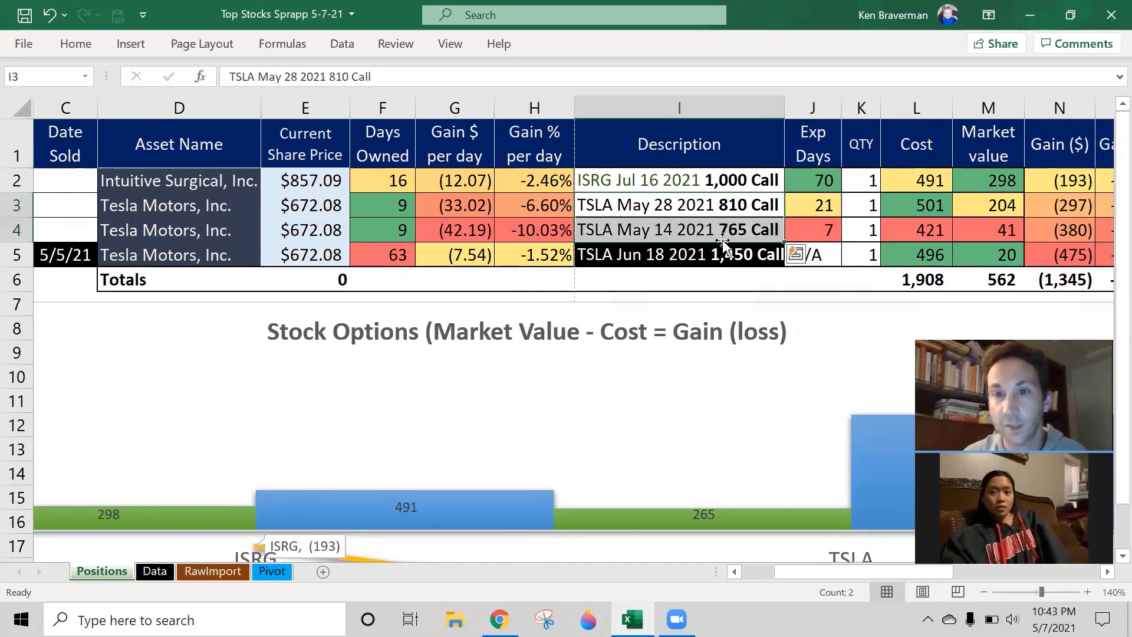
drag(834, 248, 835, 250)
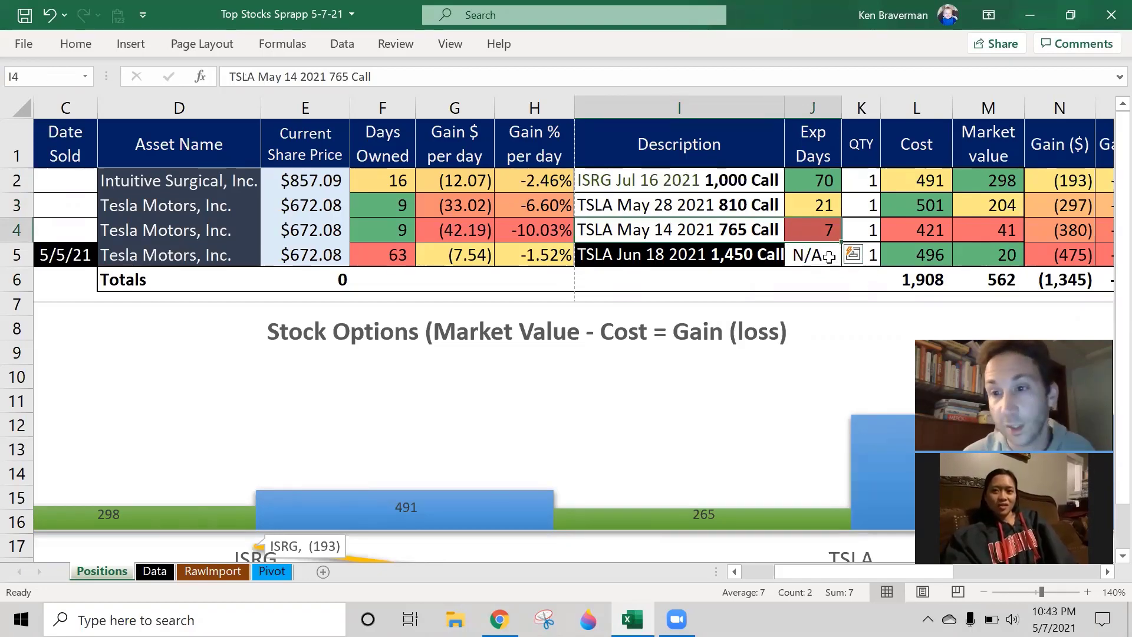
click(920, 233)
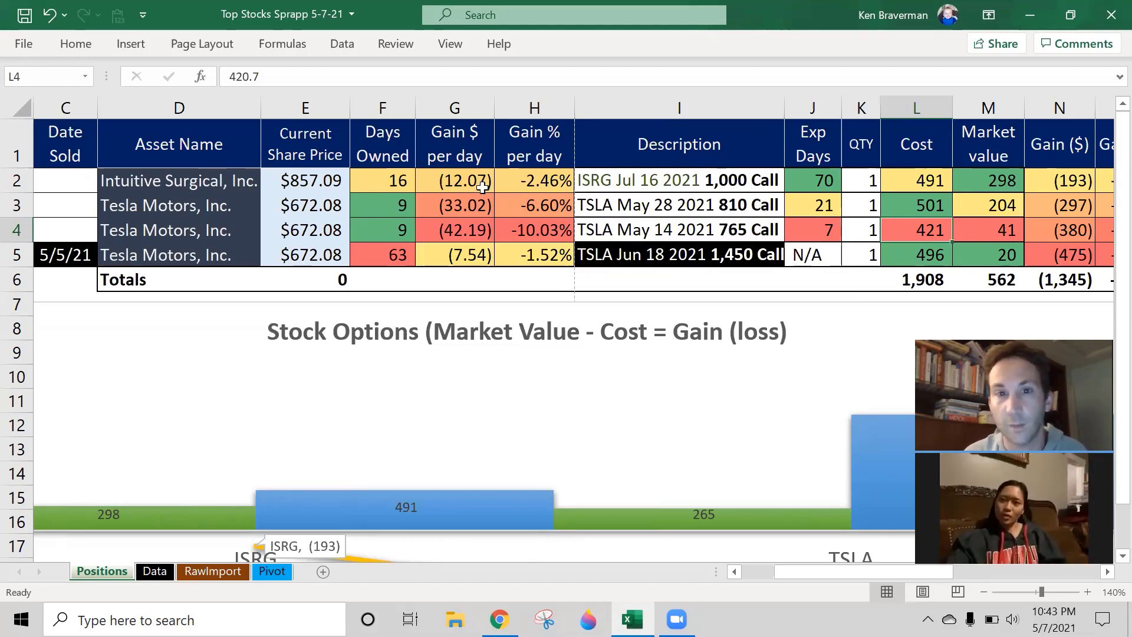
click(526, 207)
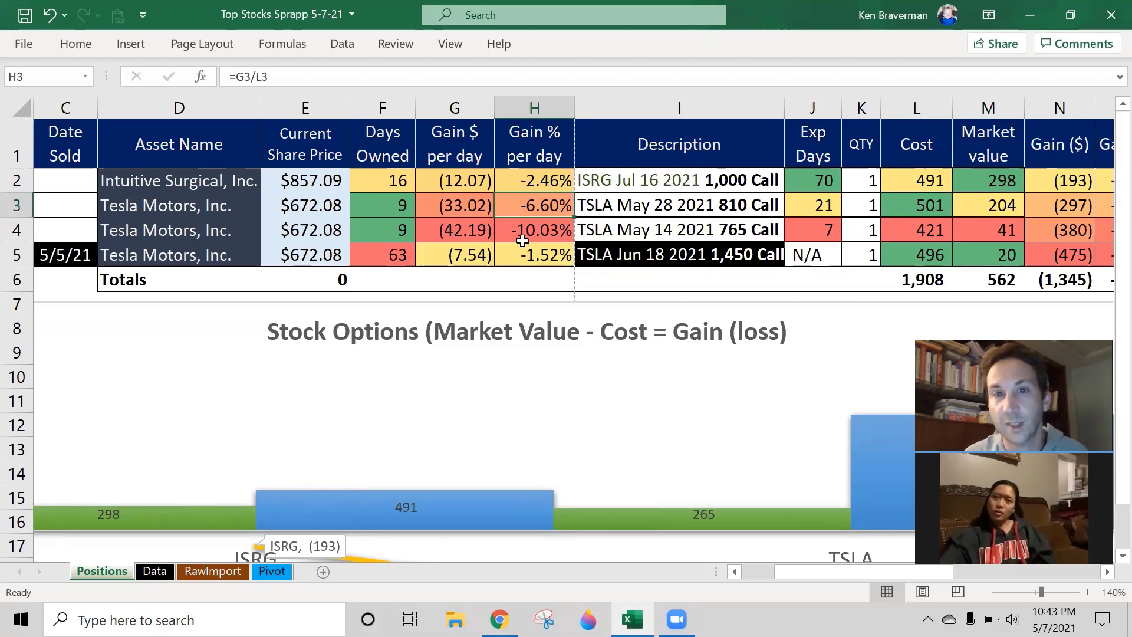
click(523, 241)
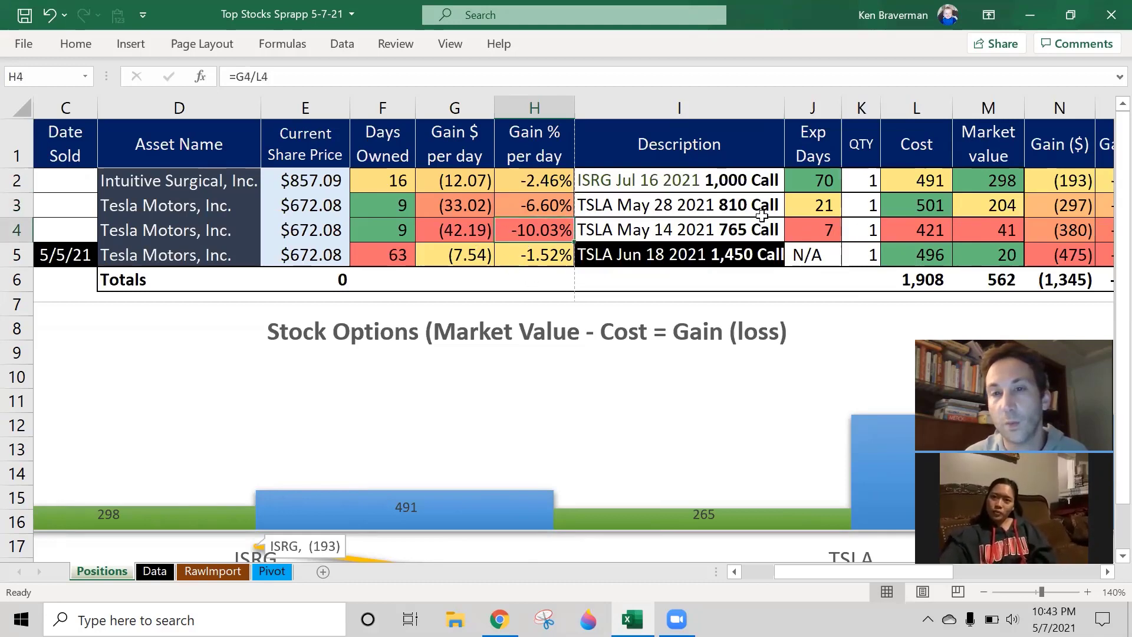
click(304, 255)
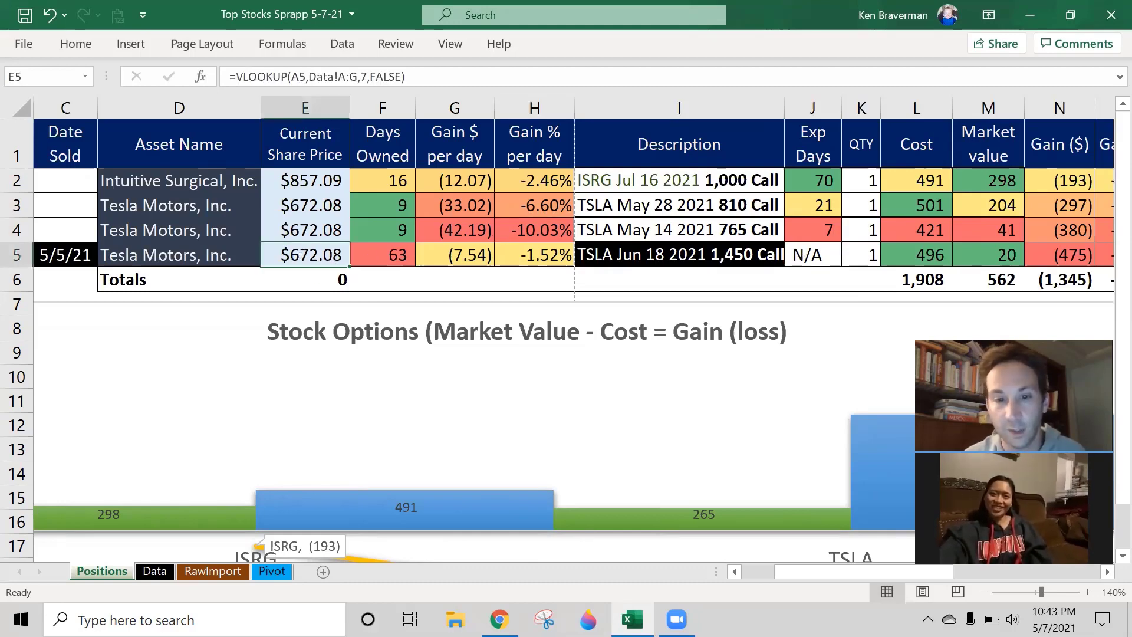
- Switch to the Google Sheets stock list and enlarge the TSLA row to examine its 150-day trend line
key(alt+Tab)
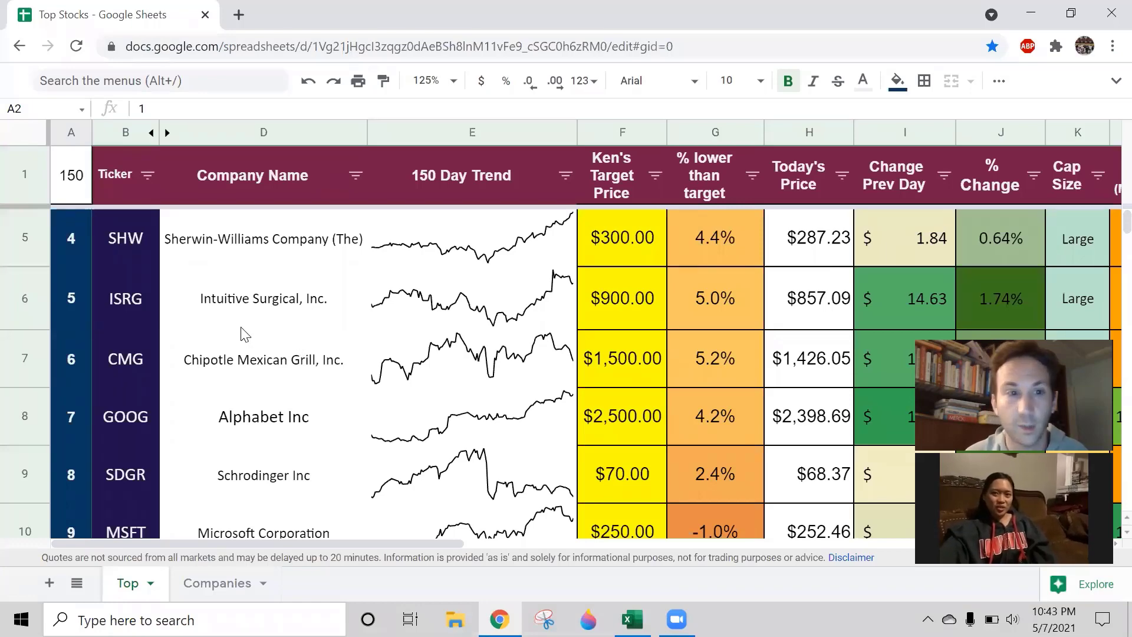
scroll(245, 334, up, 3)
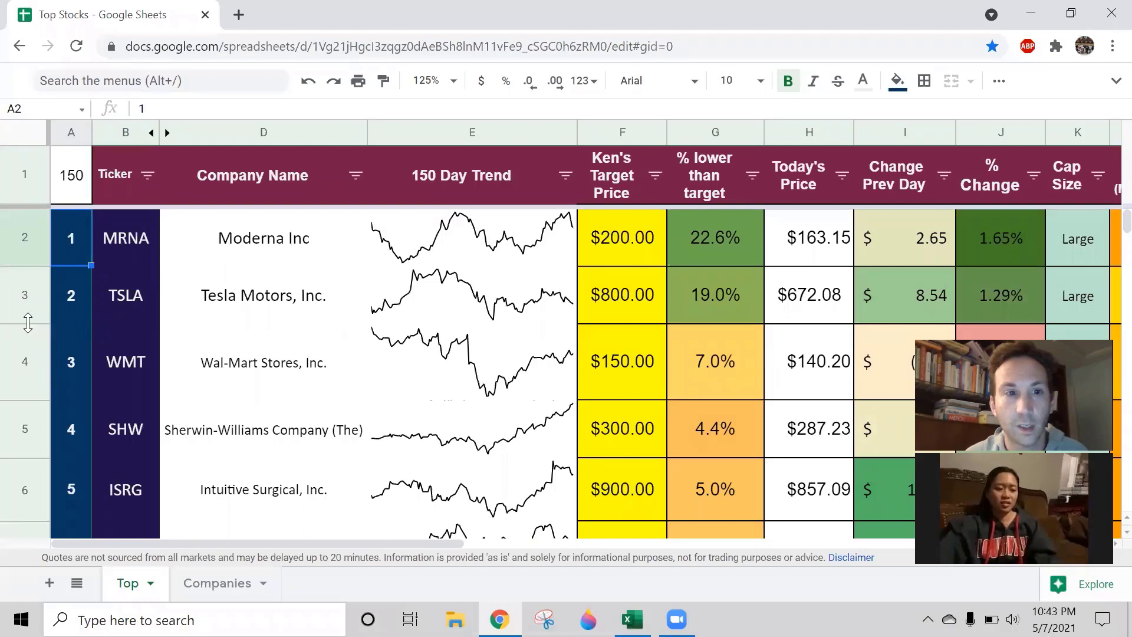
drag(28, 319, 27, 539)
click(440, 340)
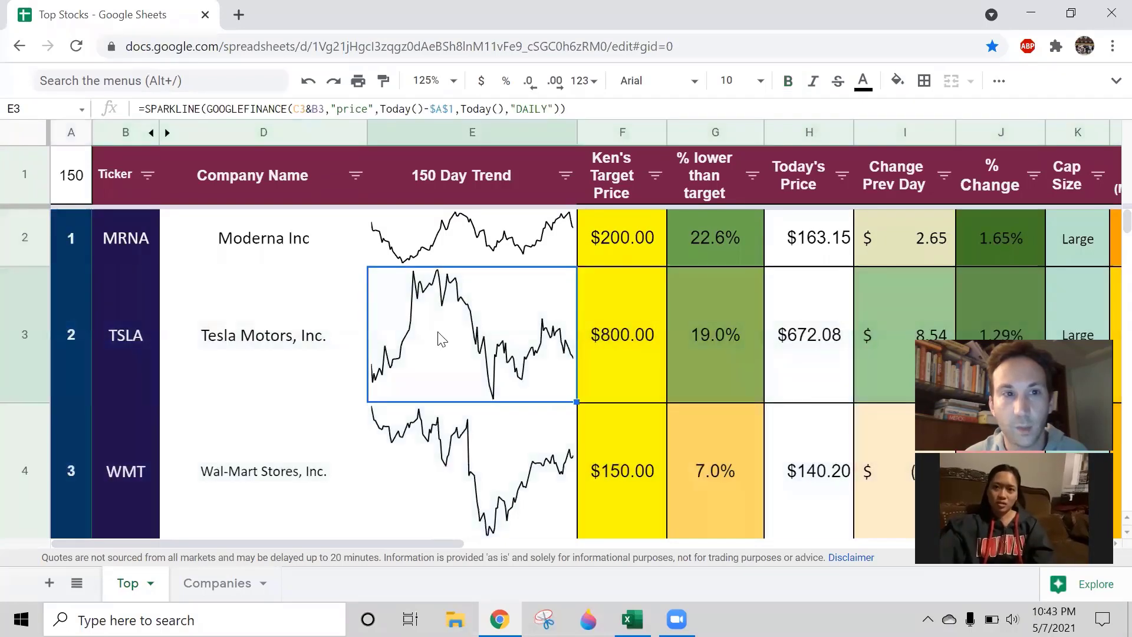
- Set the trend period in cell A1 to 60 days
click(71, 186)
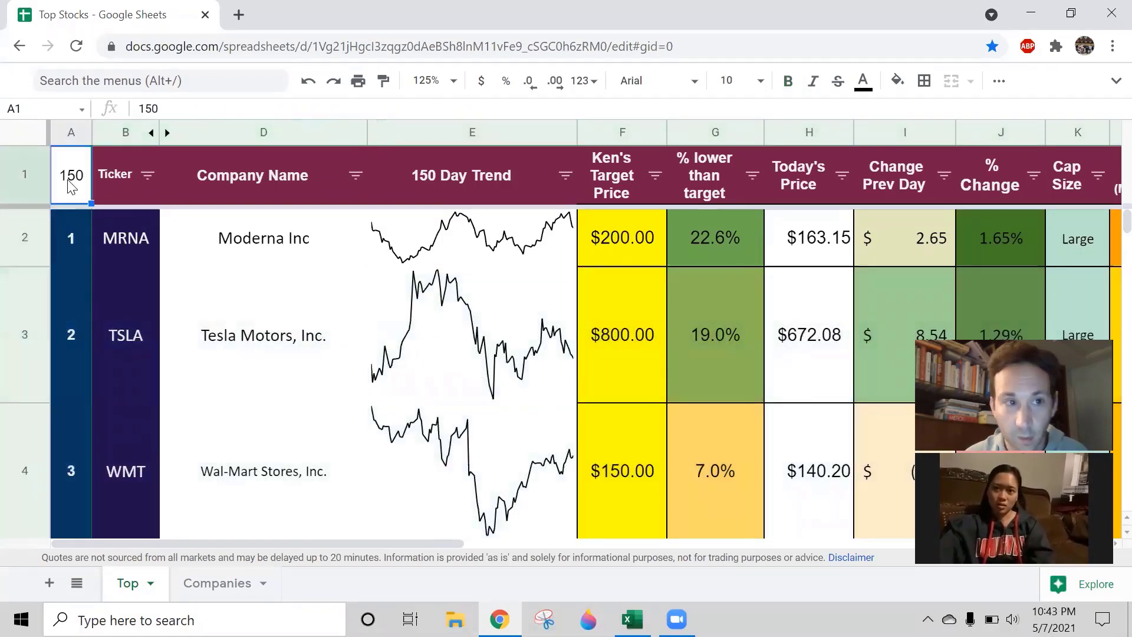
text(60)
key(Return)
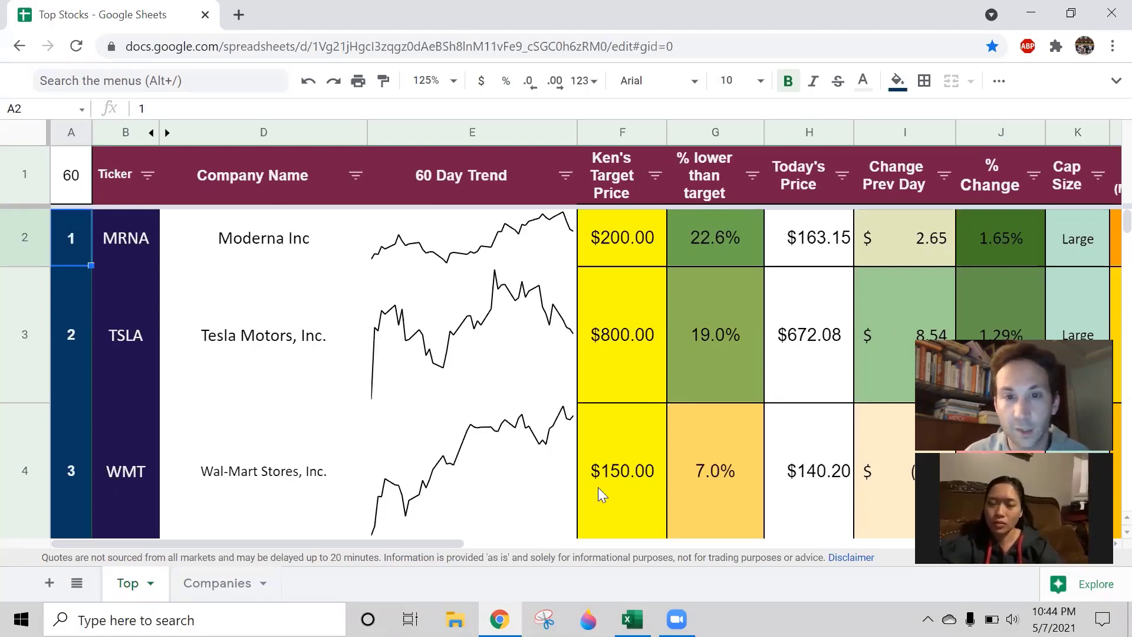
- Switch back to the Excel Positions sheet and review the May TSLA calls' dollar gains and the sold TSLA 1,450 call's row
key(alt+Tab)
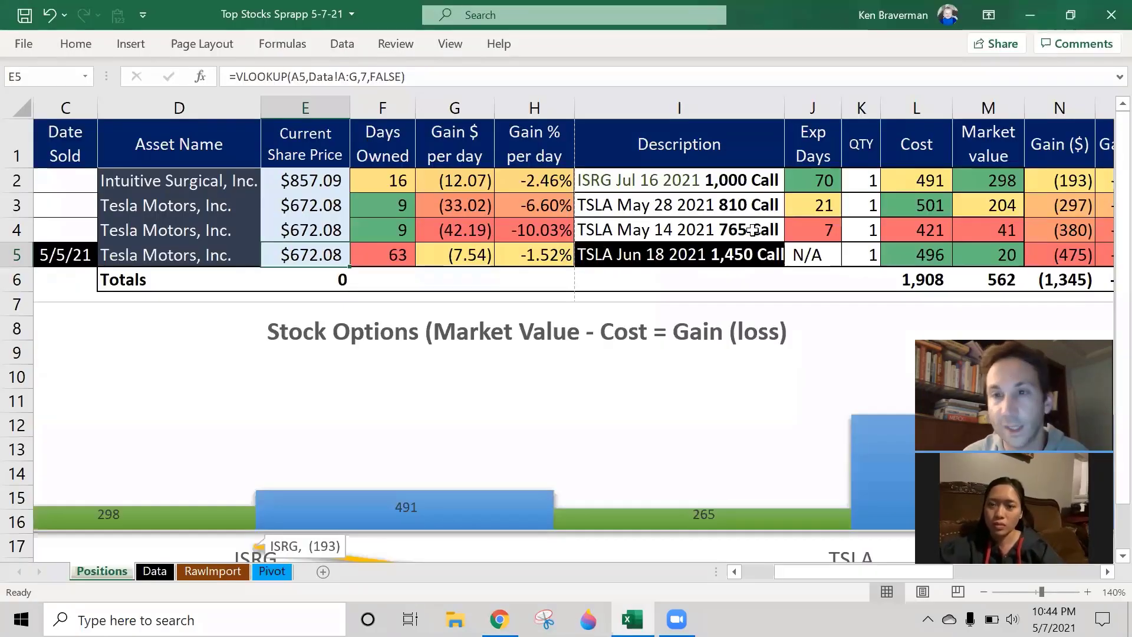
drag(1055, 207, 1059, 232)
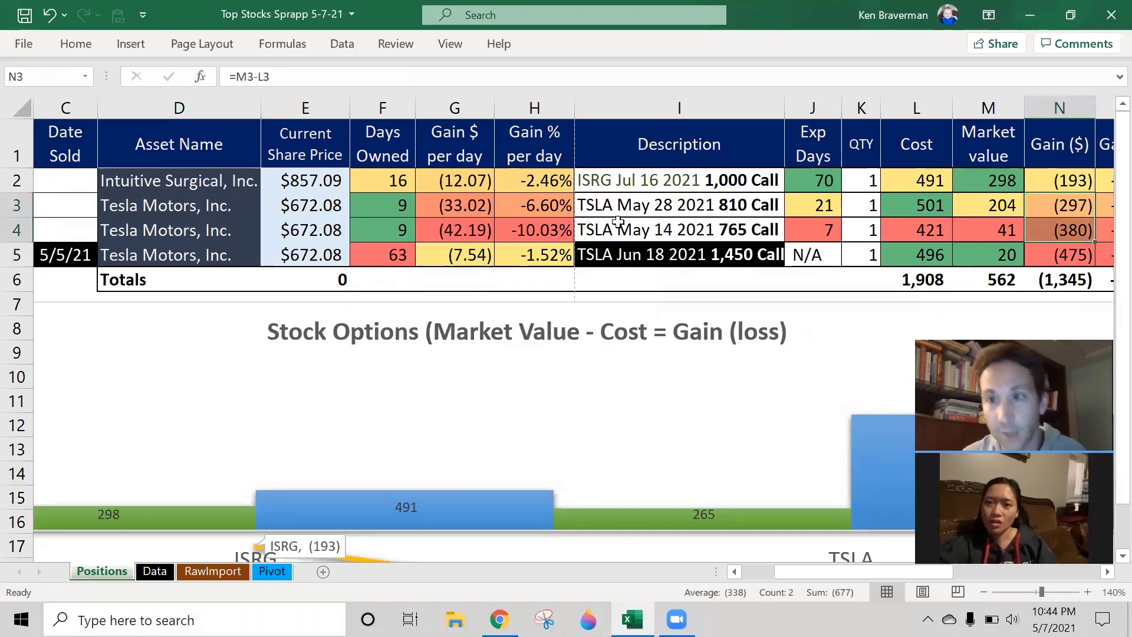
click(18, 255)
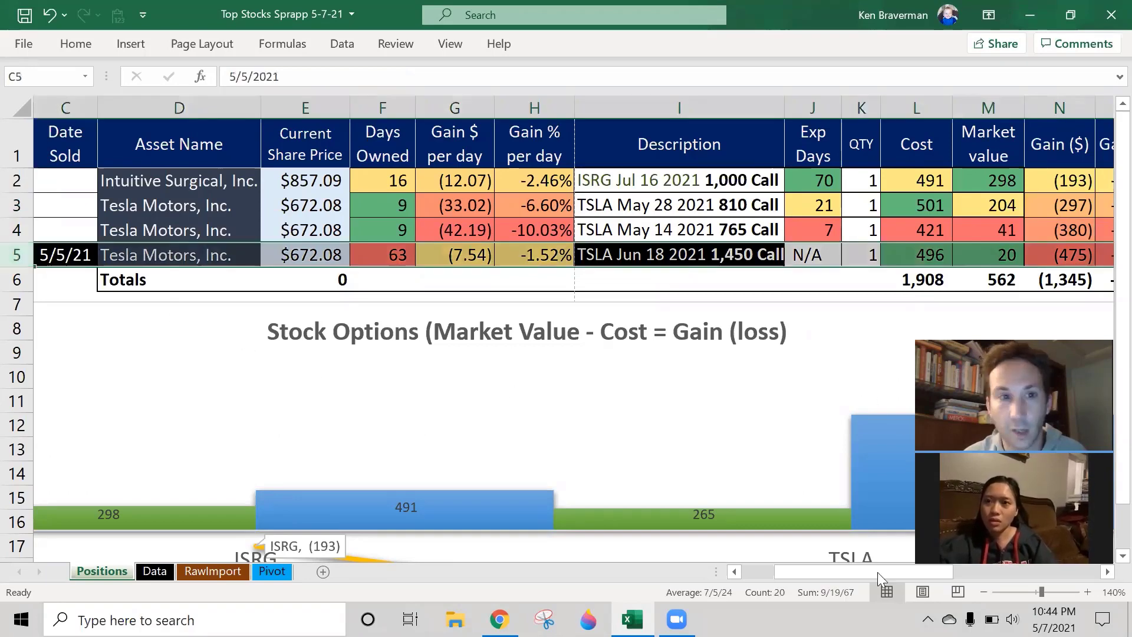
scroll(878, 572, right, 3)
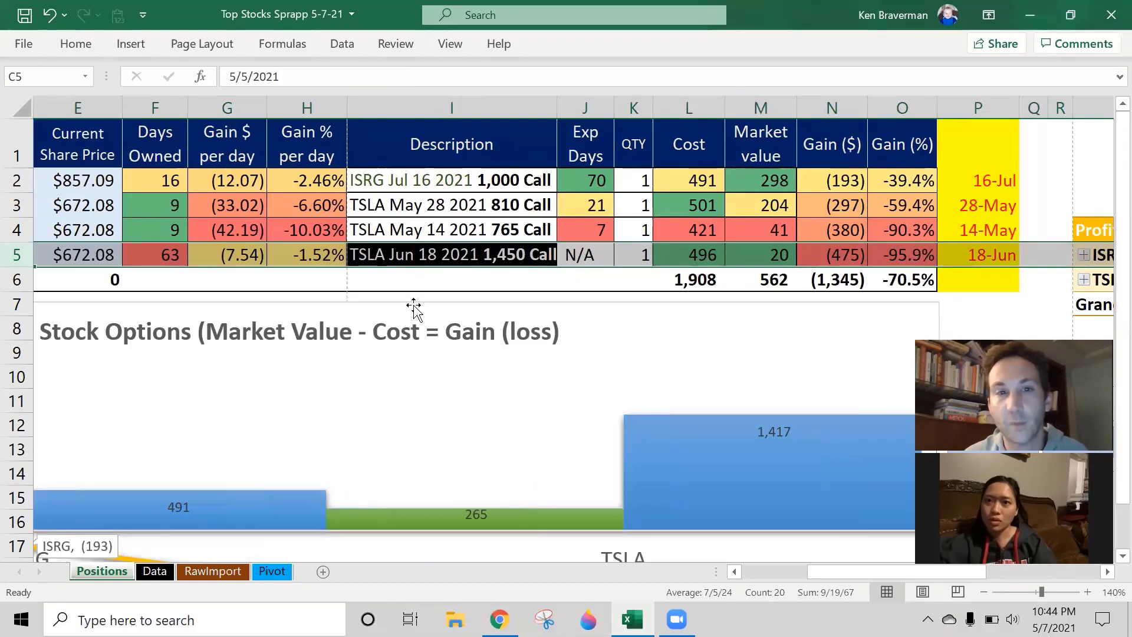
click(497, 251)
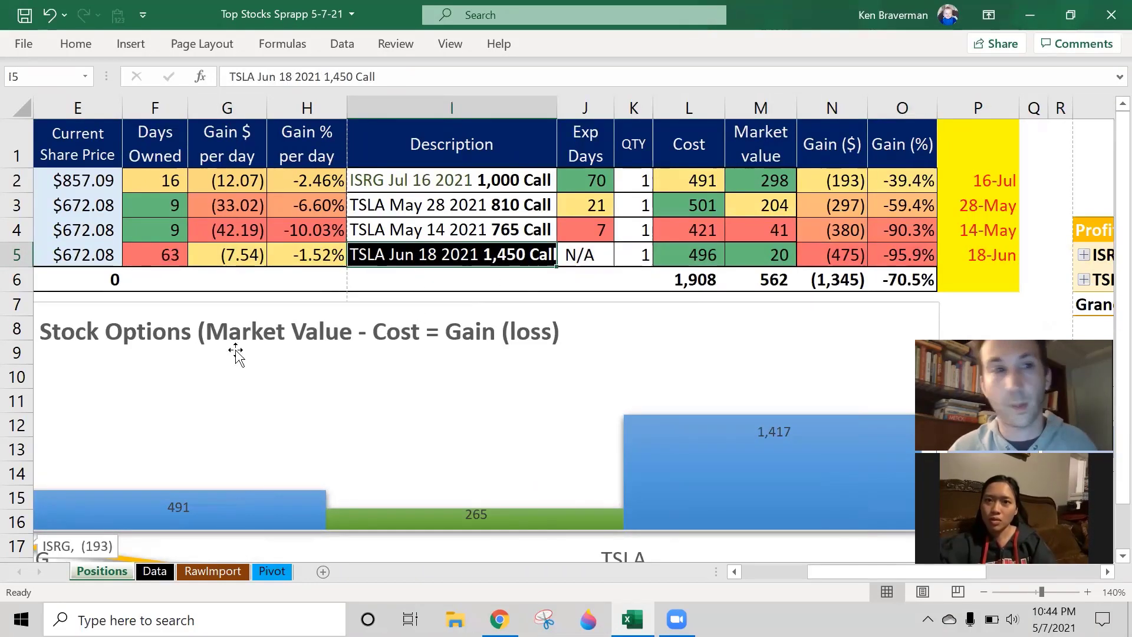
- Review the sold TSLA 1,450 call's full row and the costs of the two May TSLA calls
mouse_move(843, 570)
mouse_down()
mouse_move(790, 569)
mouse_move(862, 567)
mouse_move(847, 566)
mouse_up()
click(16, 255)
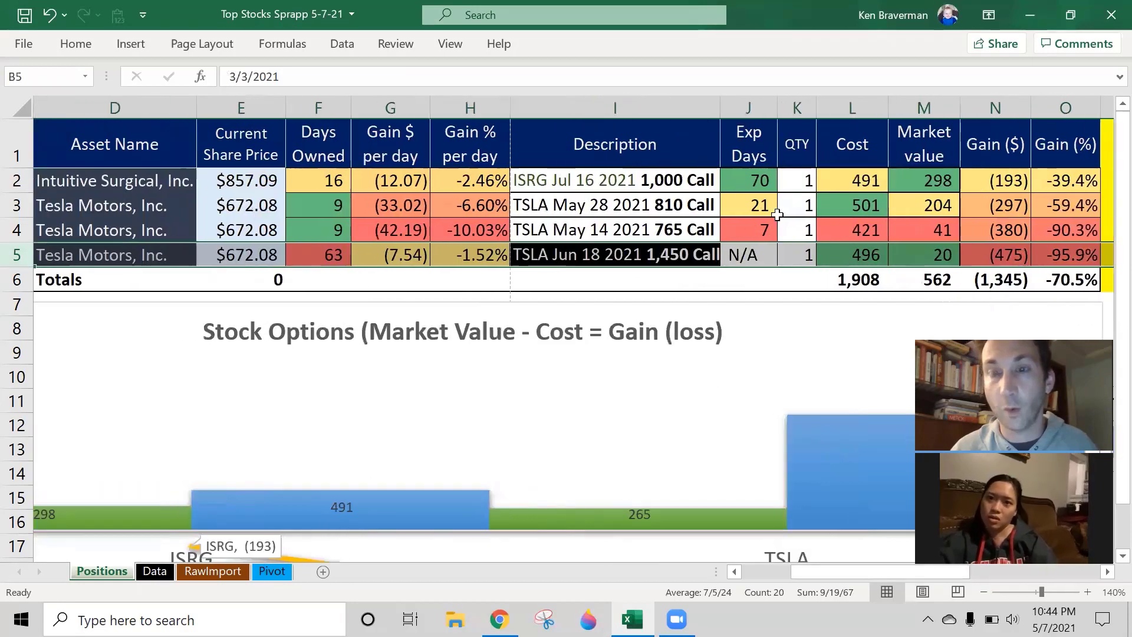
drag(871, 216, 868, 229)
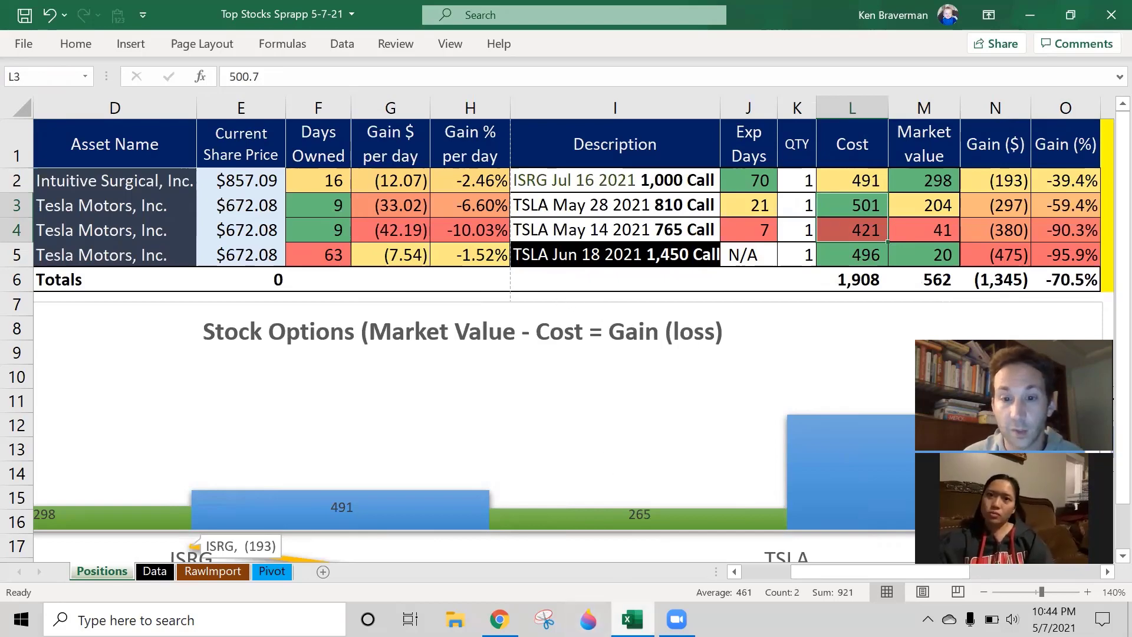
- Open the Excel Data sheet and examine the last review dates for Tesla and Beyond Meat, plus Beyond Meat's full row
click(633, 619)
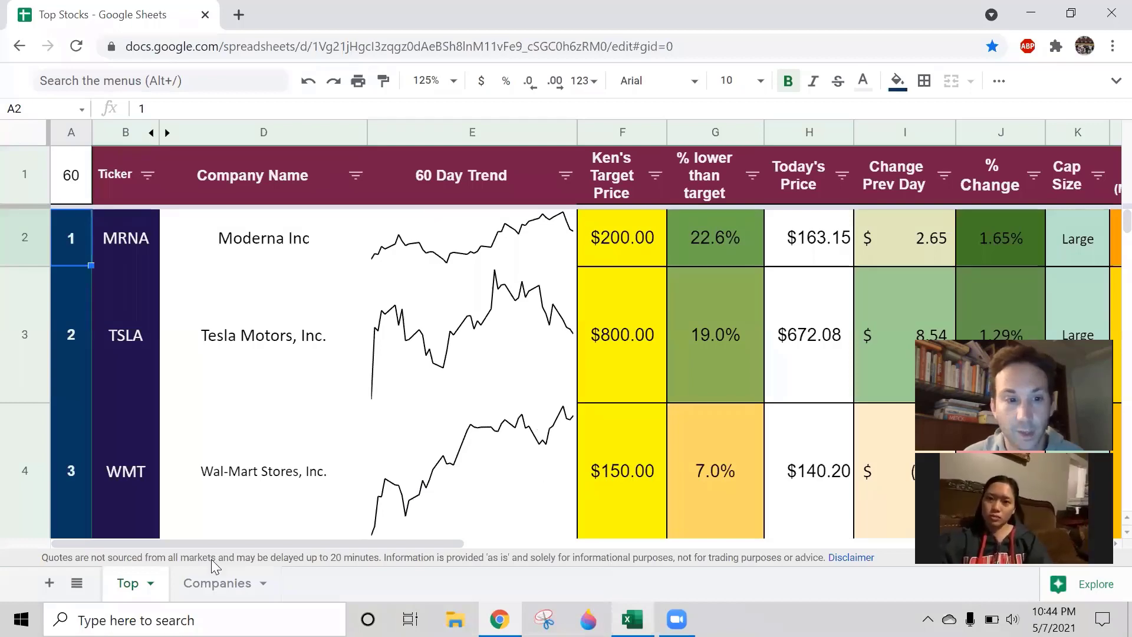
key(alt+Tab)
click(157, 571)
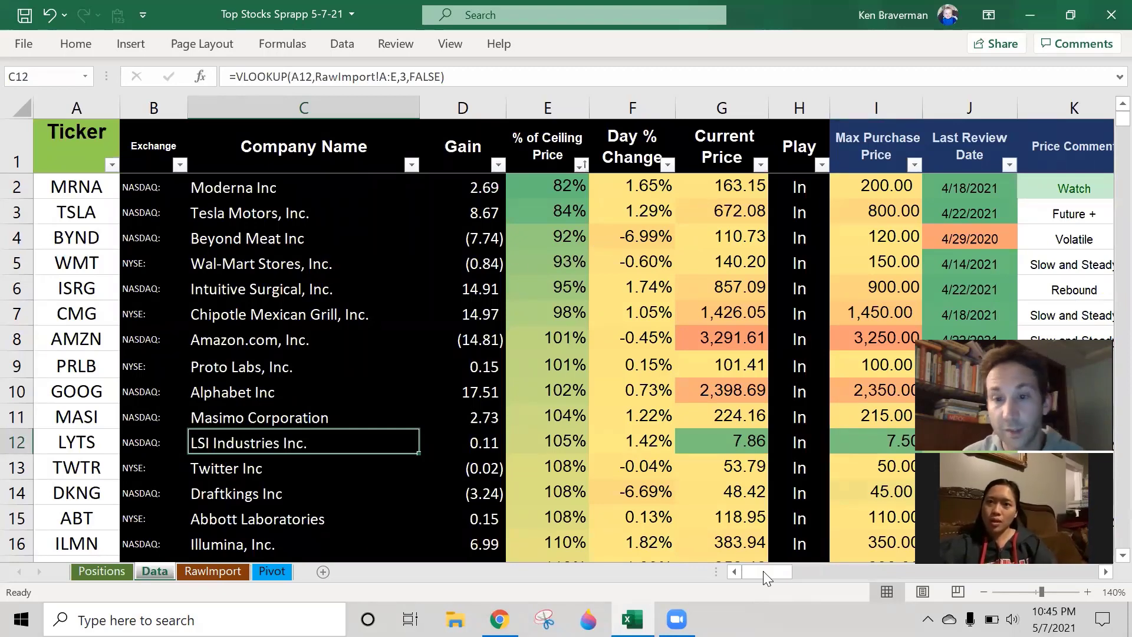
scroll(763, 571, right, 3)
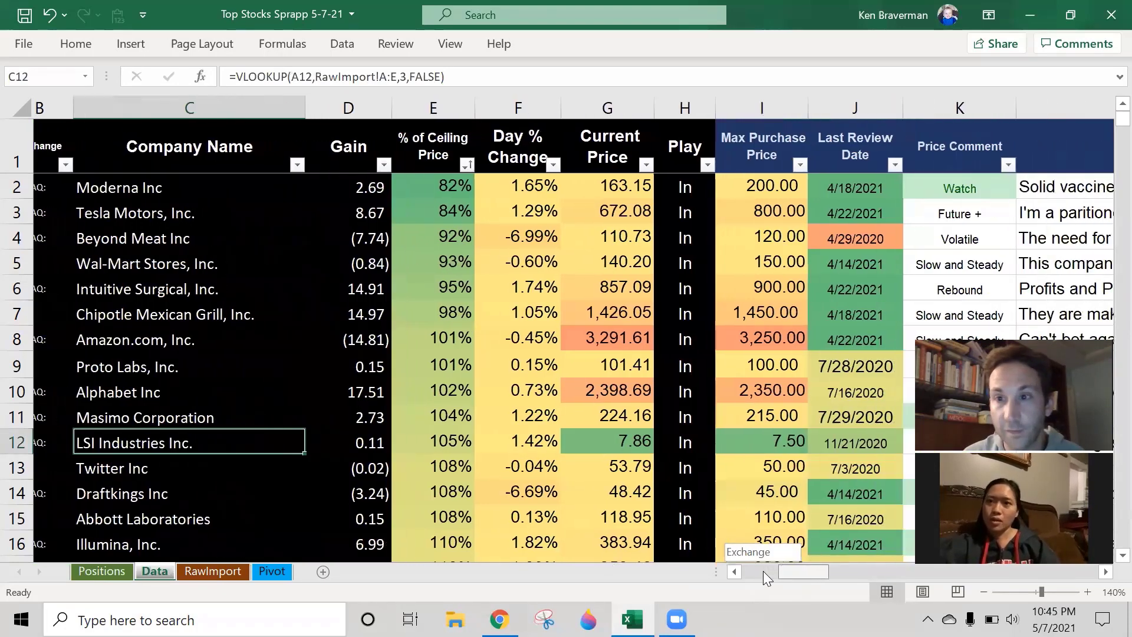
scroll(763, 571, left, 3)
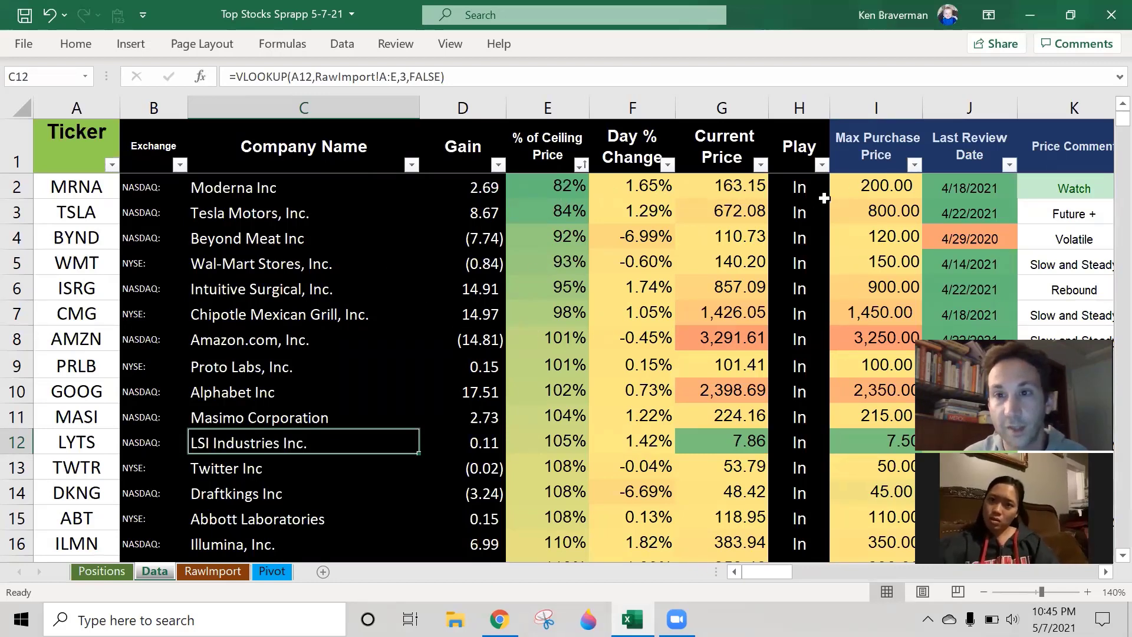
click(938, 214)
click(967, 242)
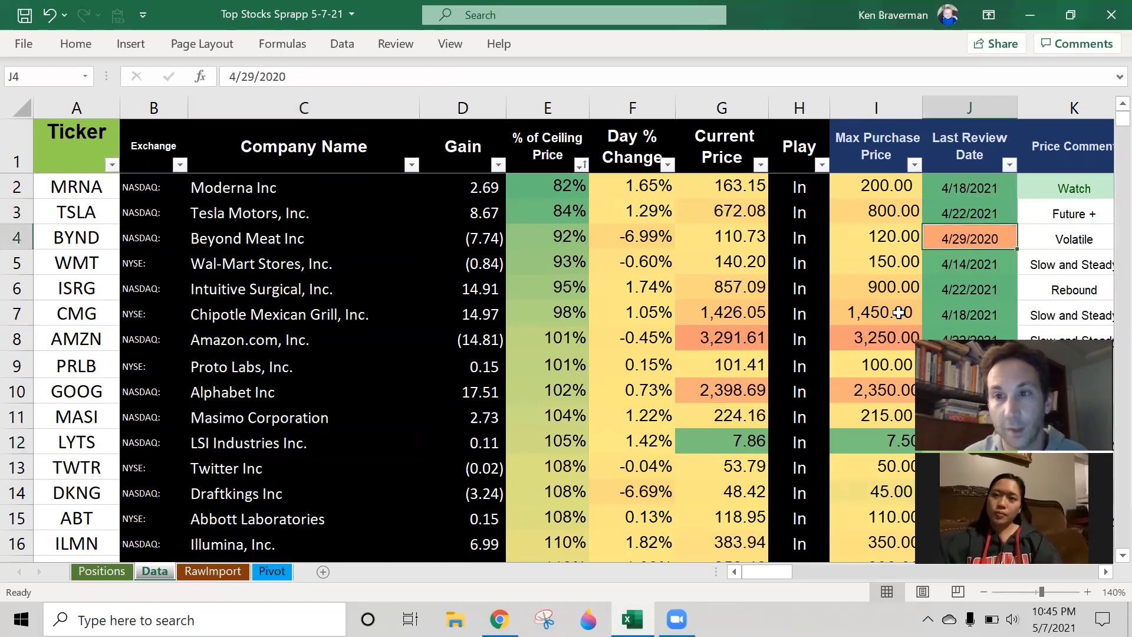
click(16, 237)
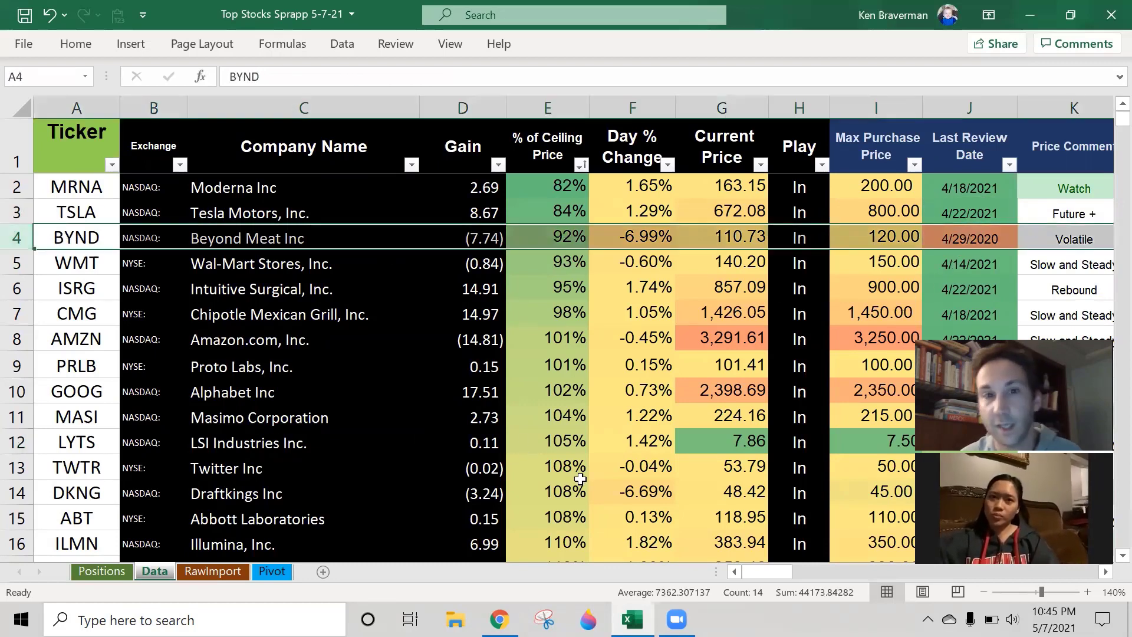
- Enlarge the Data sheet to 150% and go through the Moderna, Tesla, Wal-Mart and Beyond Meat entries
click(1088, 593)
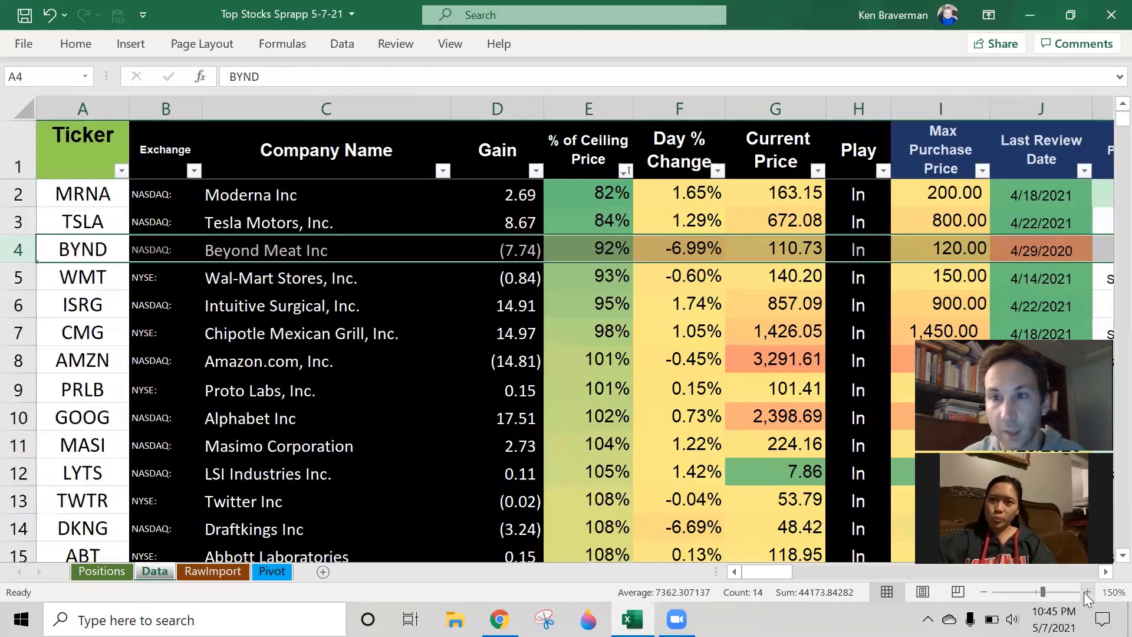
click(314, 201)
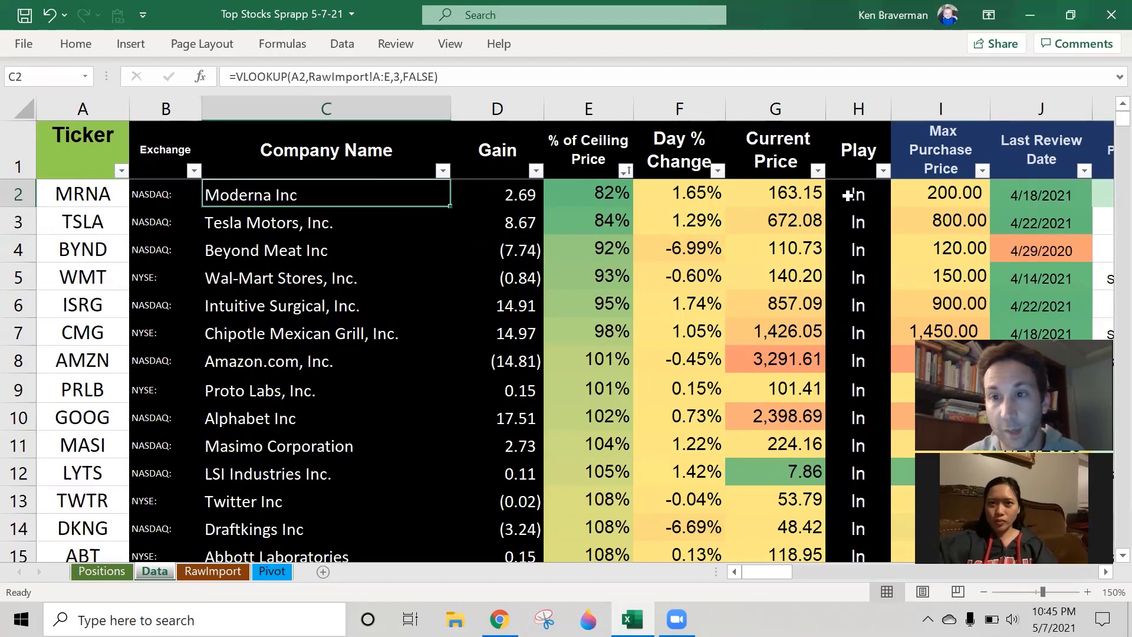
click(294, 221)
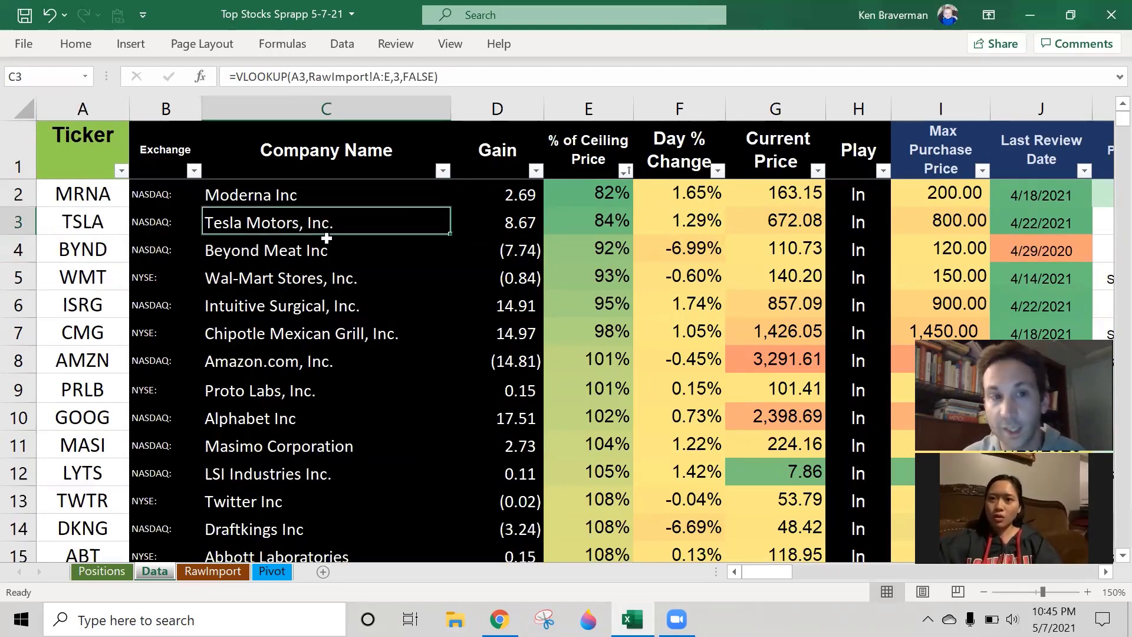
click(297, 281)
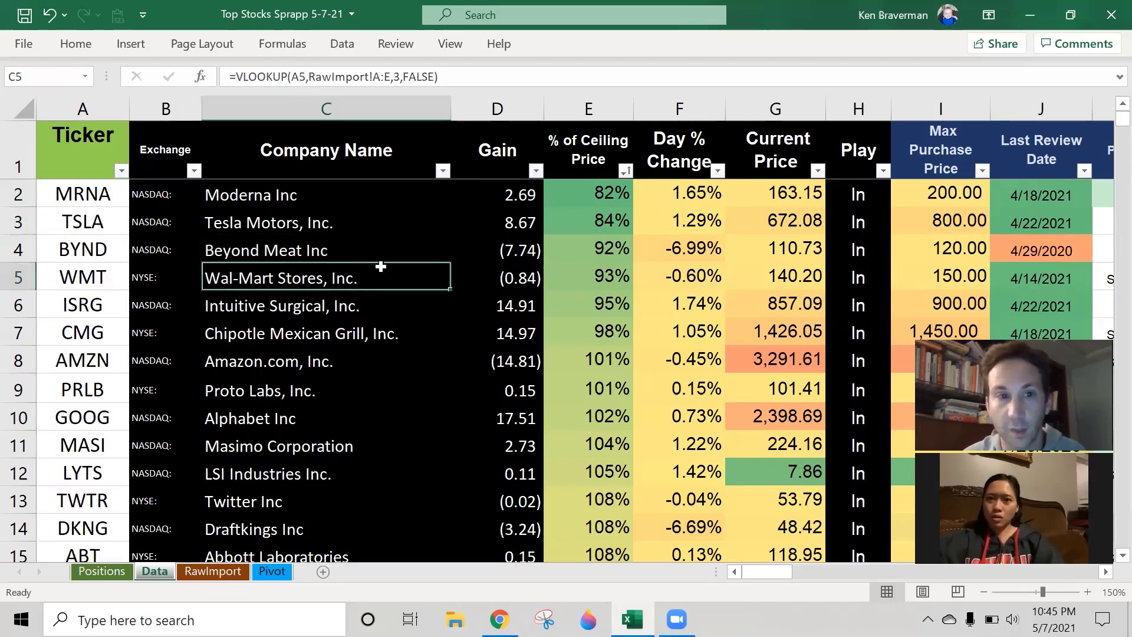
click(253, 249)
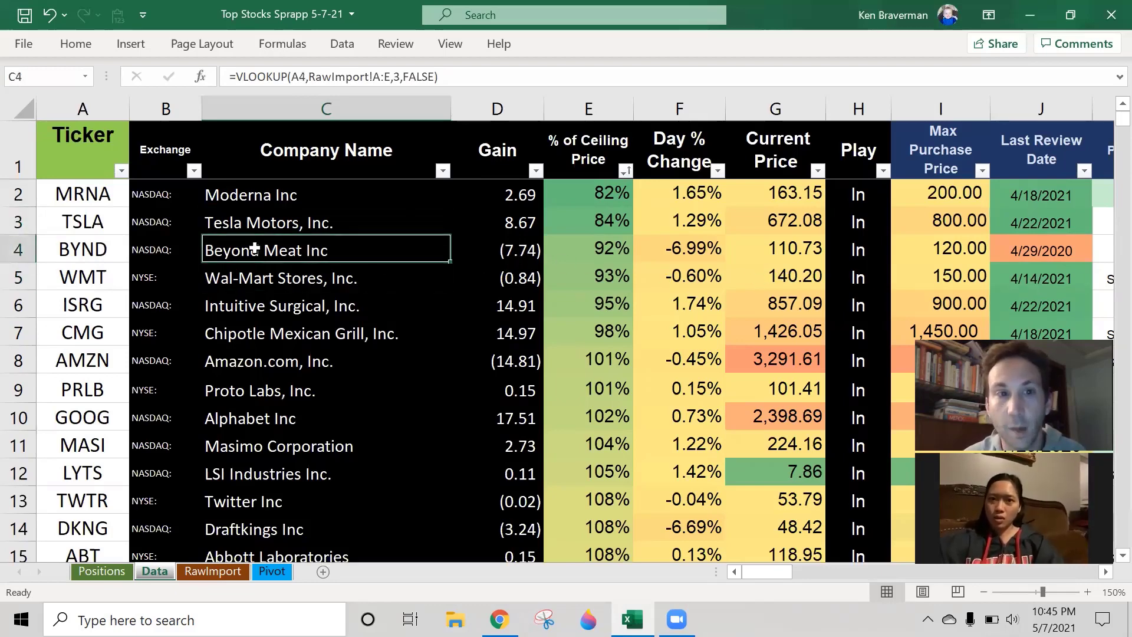
click(13, 250)
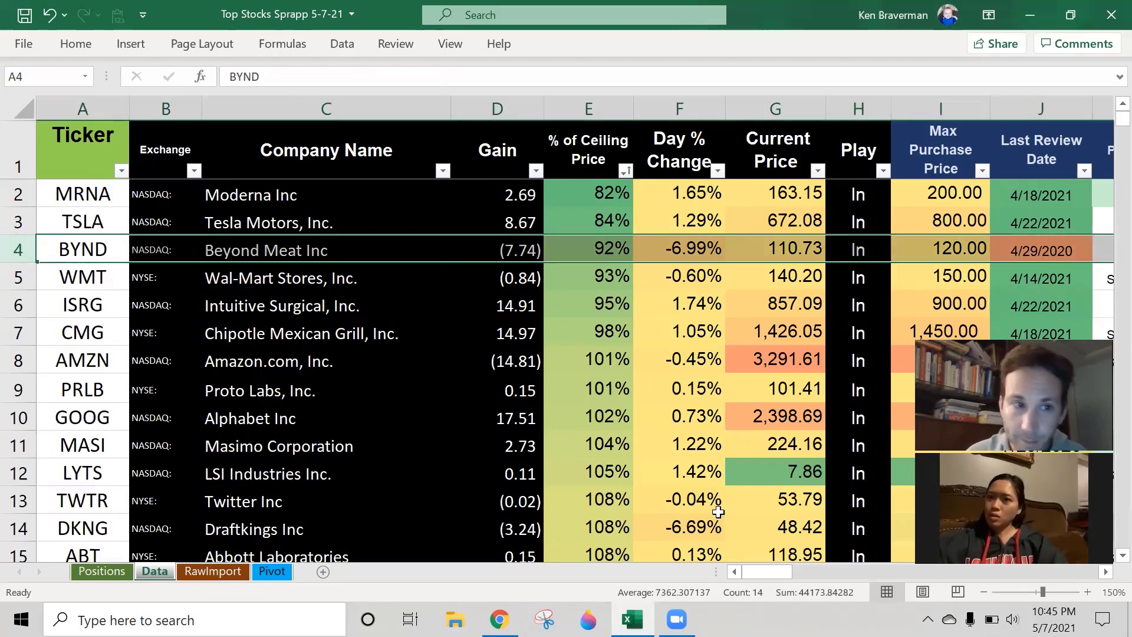
- Set Beyond Meat's last review date to 5/7
drag(753, 573, 795, 572)
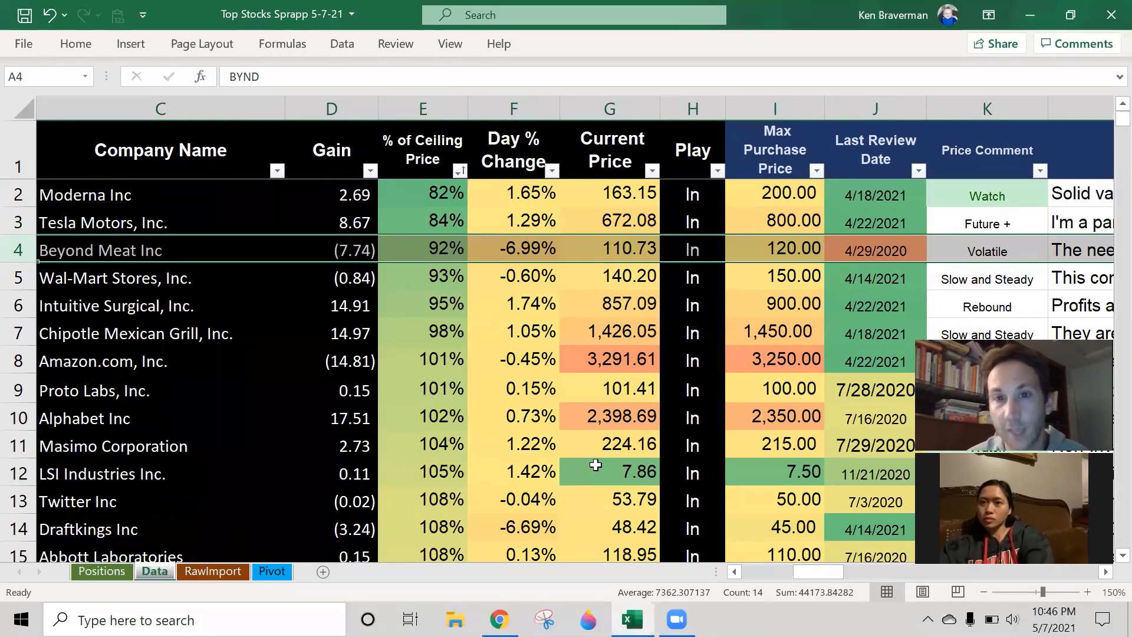
click(874, 255)
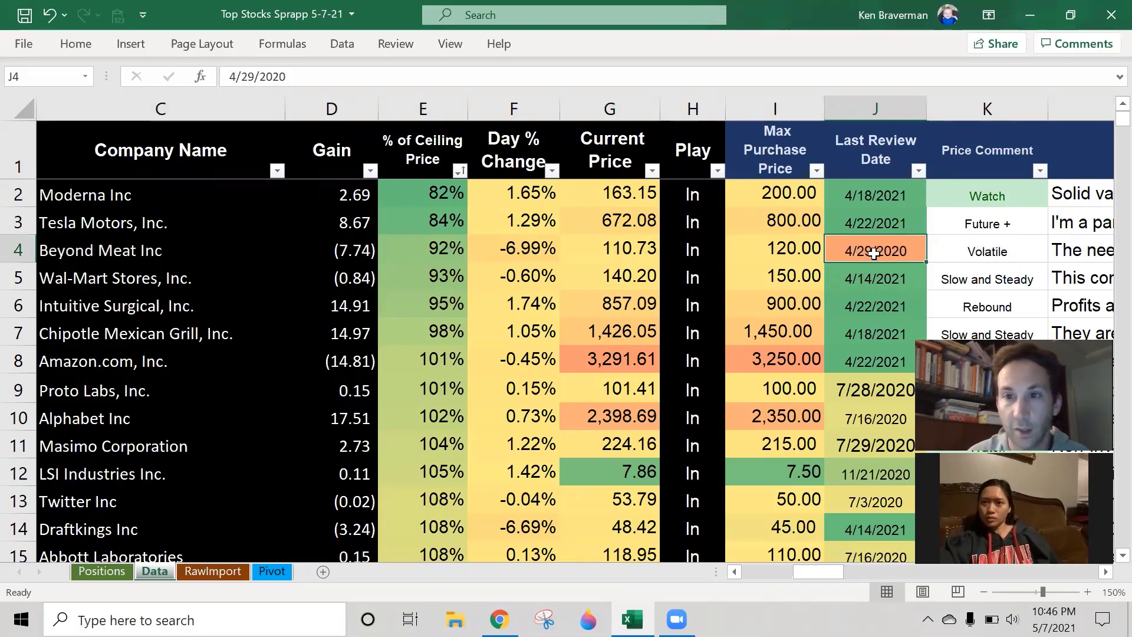
text(5/7)
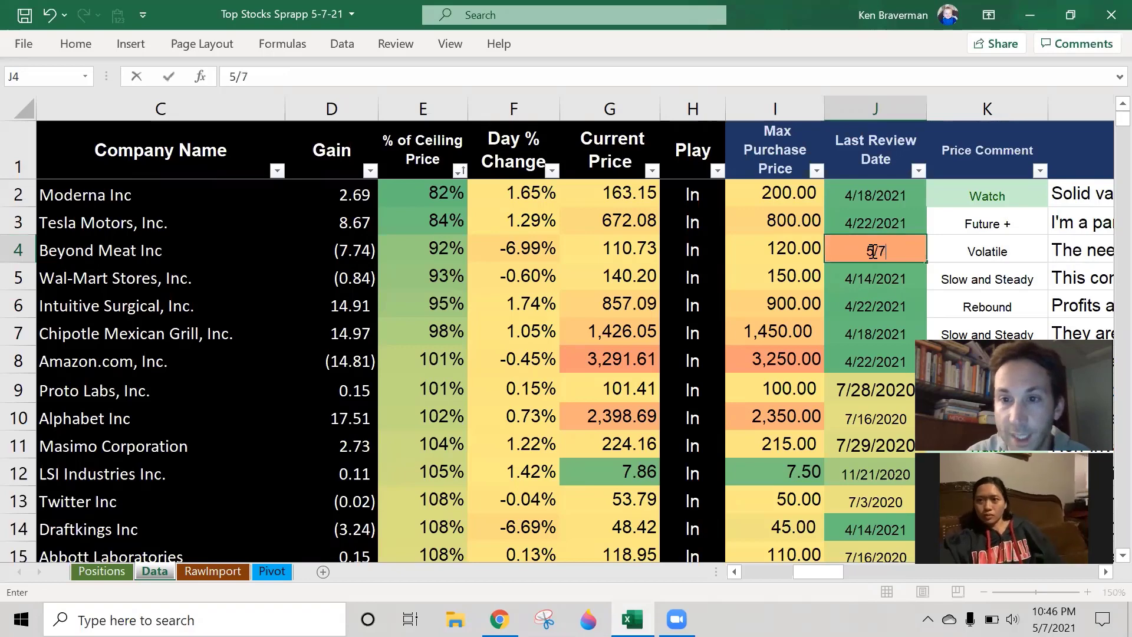
key(Return)
click(871, 252)
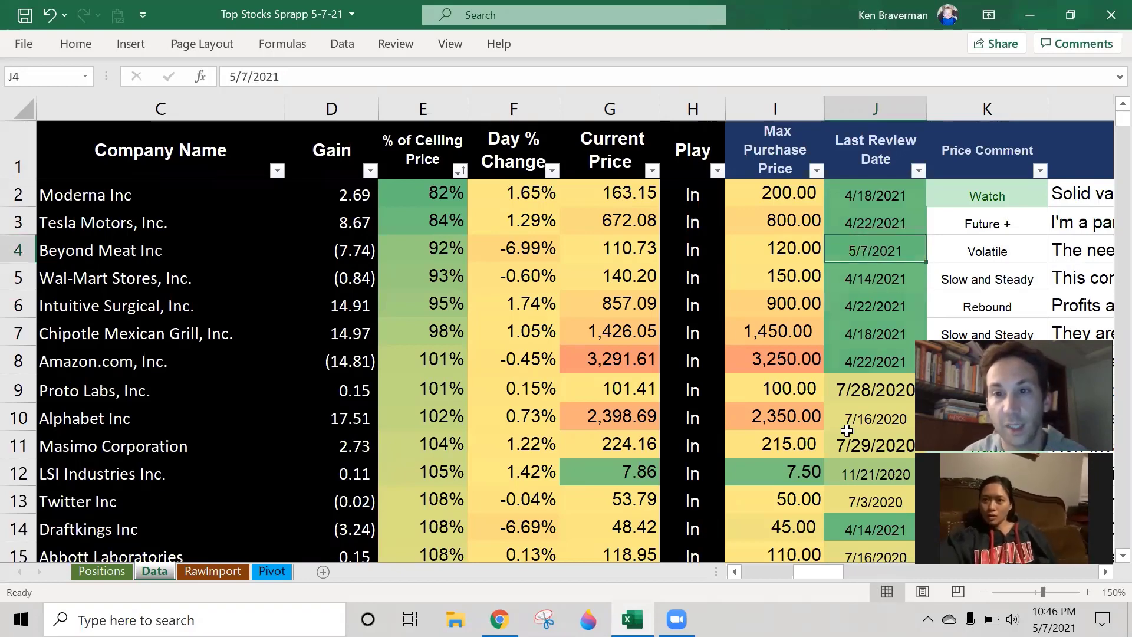
- Review Beyond Meat's max purchase price and price comment against its current price and day % change
click(737, 254)
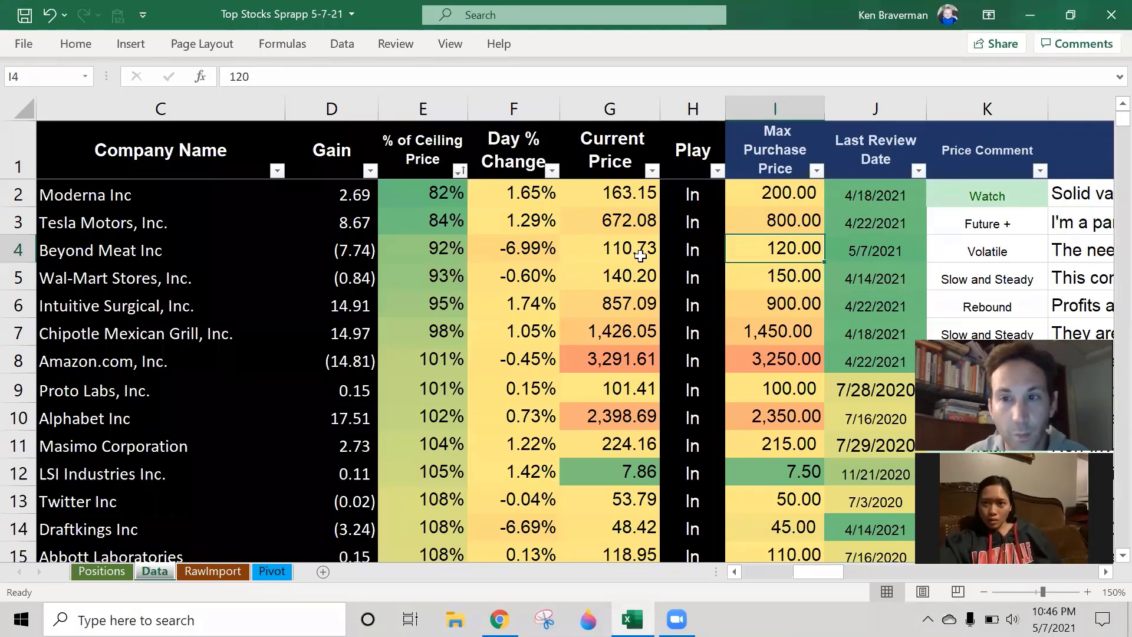
click(964, 249)
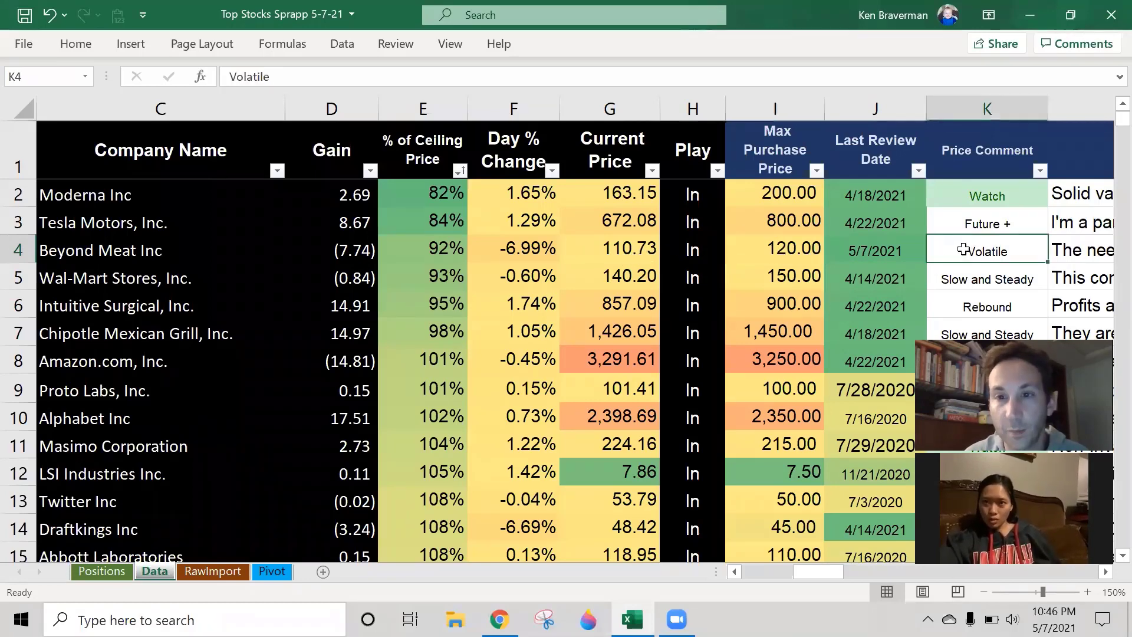
click(761, 250)
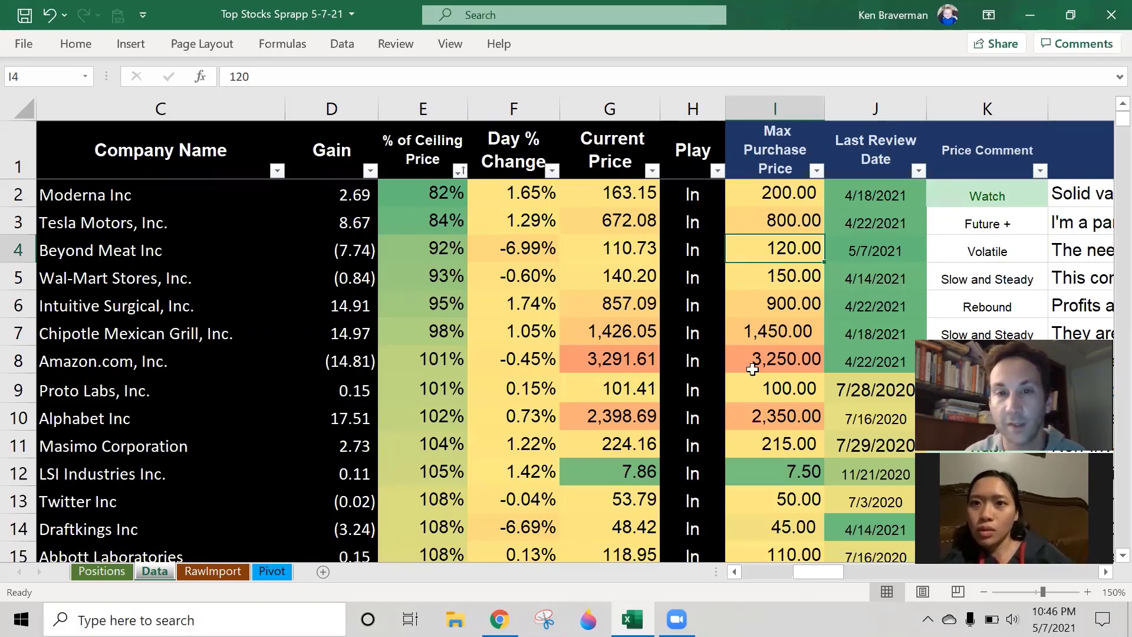
key(Left)
key(Left)
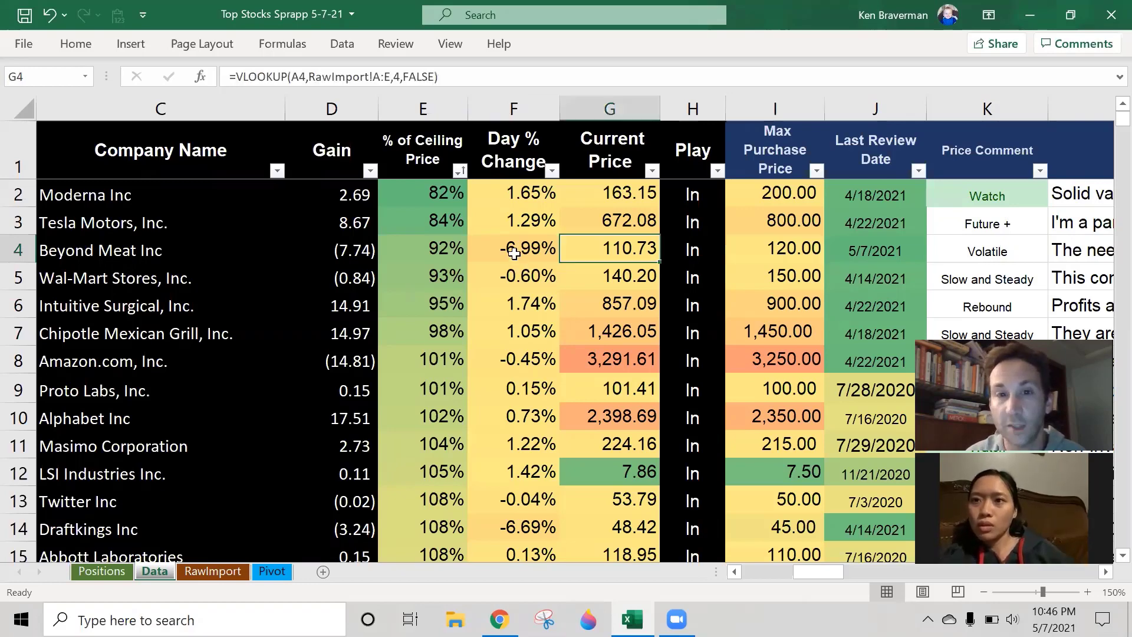
click(514, 253)
click(20, 253)
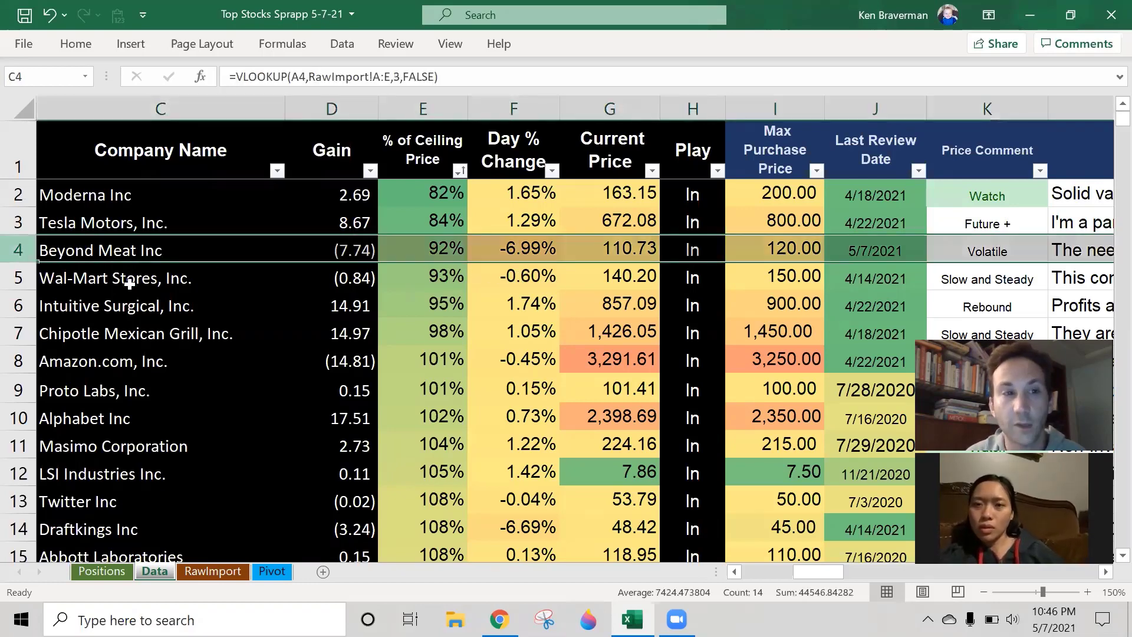
- Examine the % of Ceiling Price column and compare Moderna's current price with its max purchase price
drag(803, 575, 753, 572)
click(589, 146)
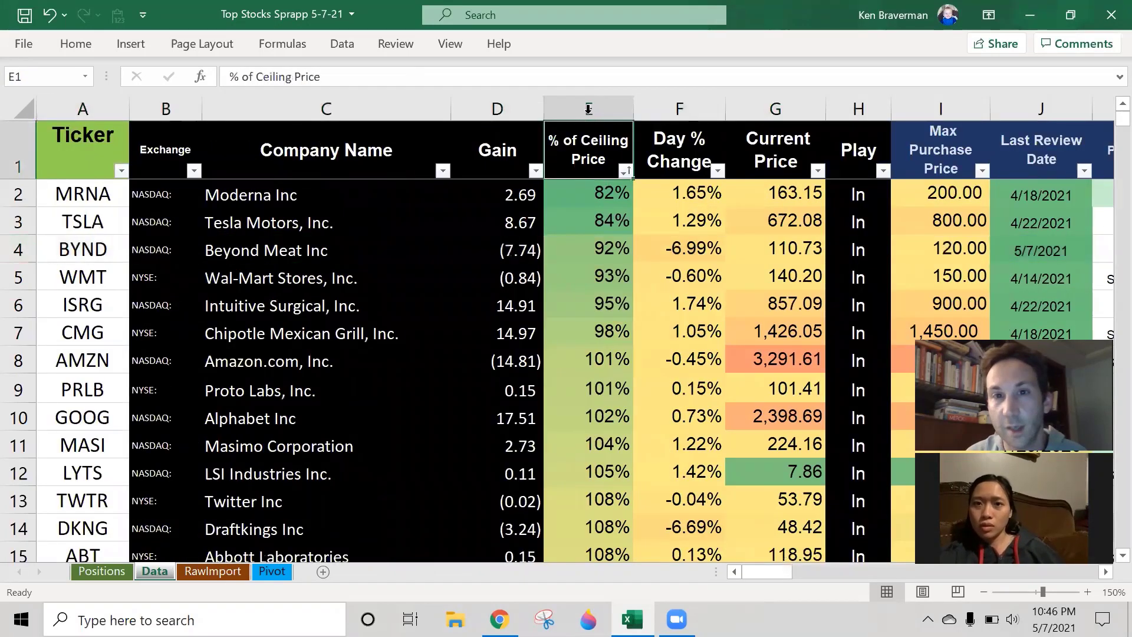
click(588, 124)
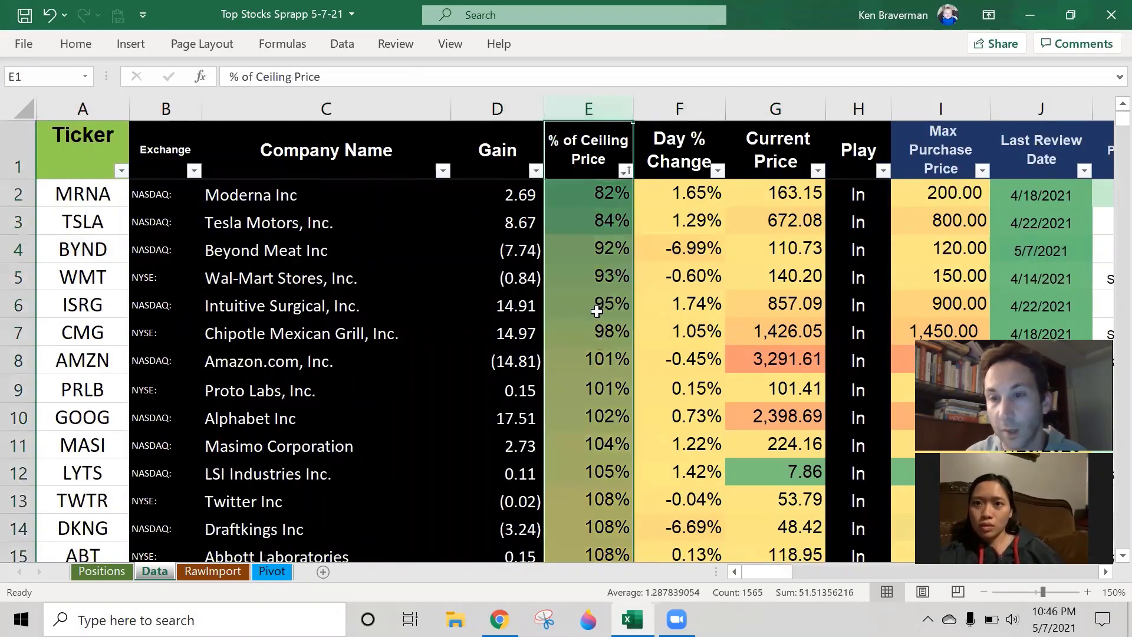
click(581, 169)
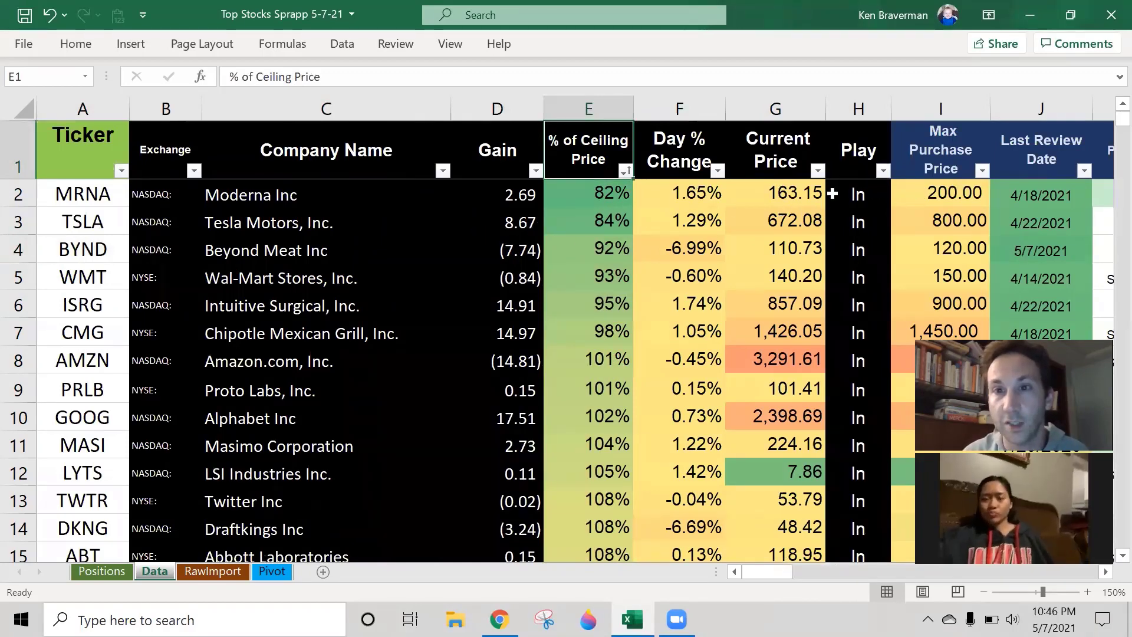
click(810, 194)
click(914, 198)
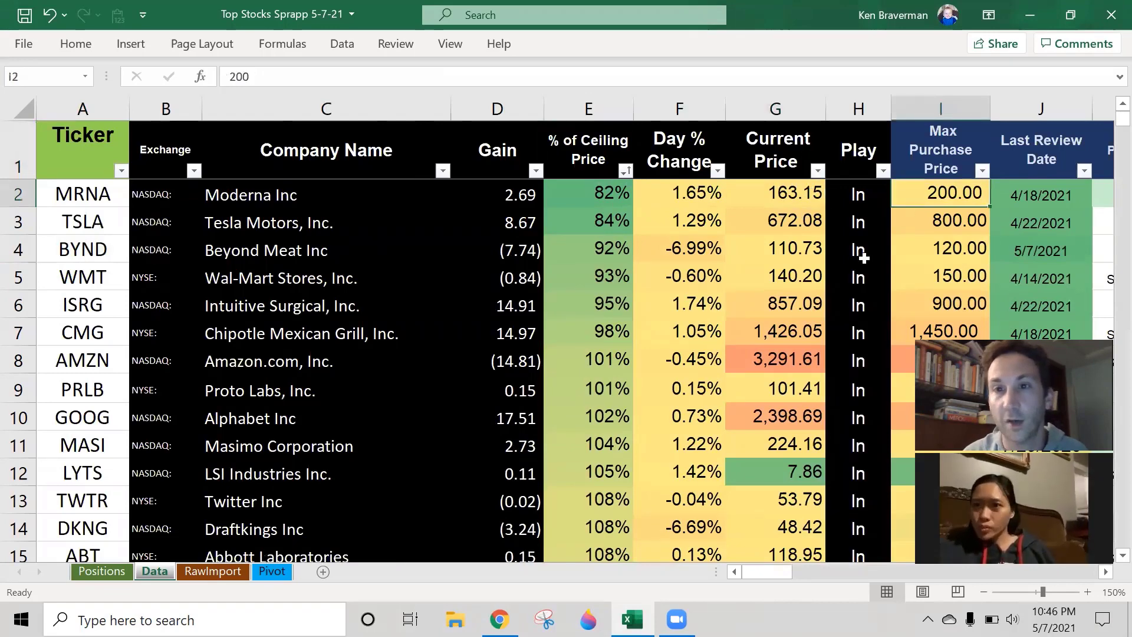
click(777, 196)
click(950, 197)
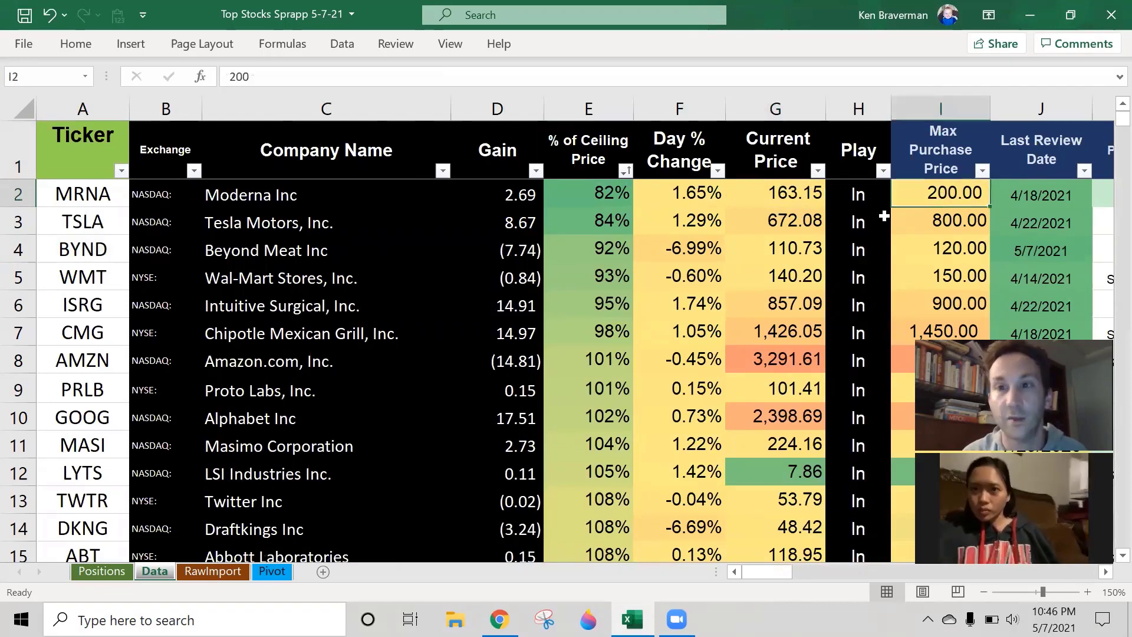
- Hide the Play column so the current price and max purchase price columns sit side by side
click(858, 109)
right_click(857, 111)
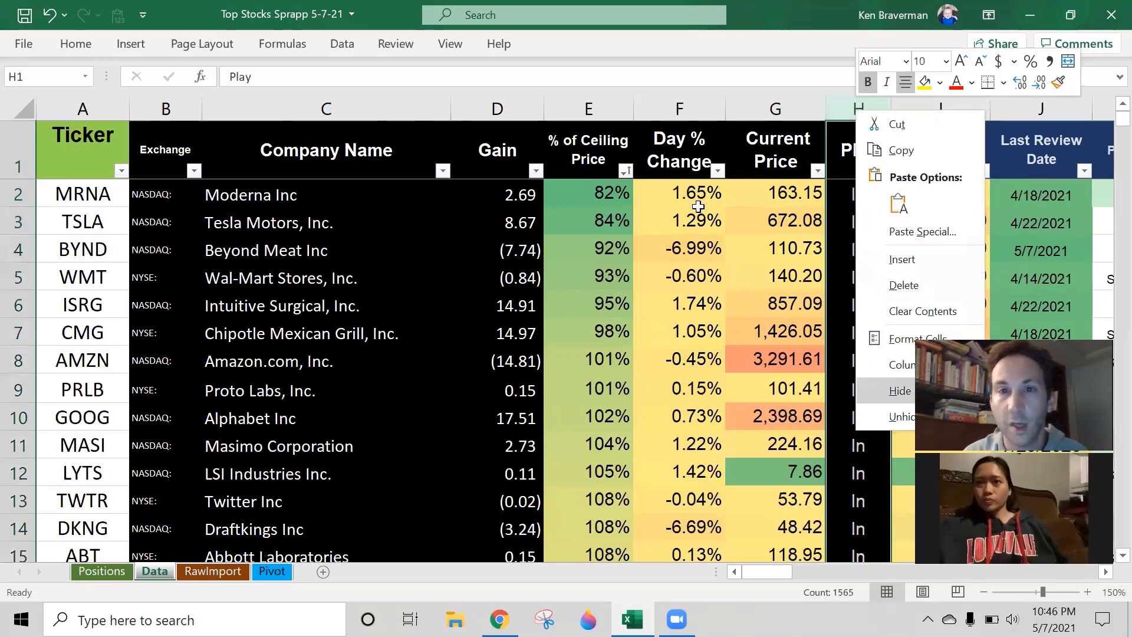
key(h)
- Check the max purchase prices of Moderna and Tesla, and set Beyond Meat's max purchase price to 100
click(877, 189)
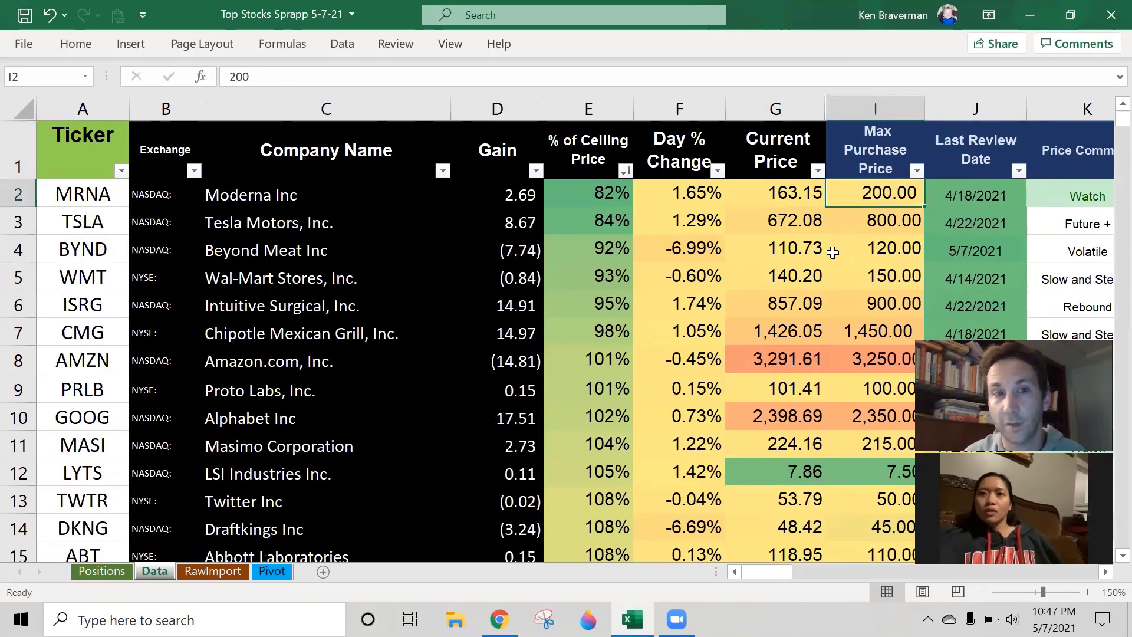
click(895, 221)
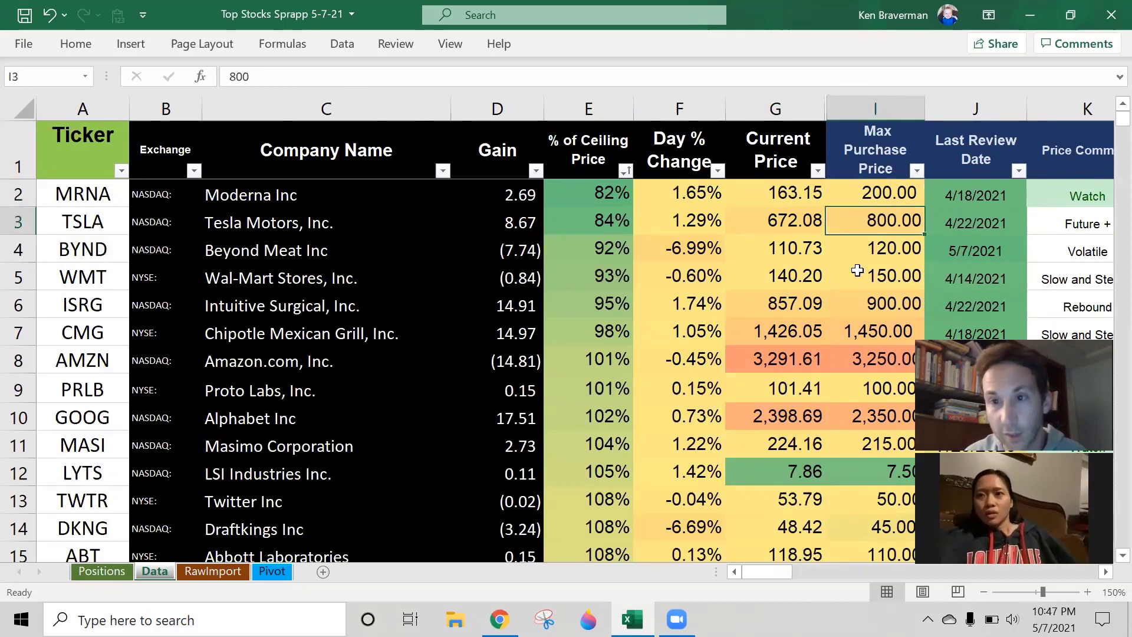
click(884, 249)
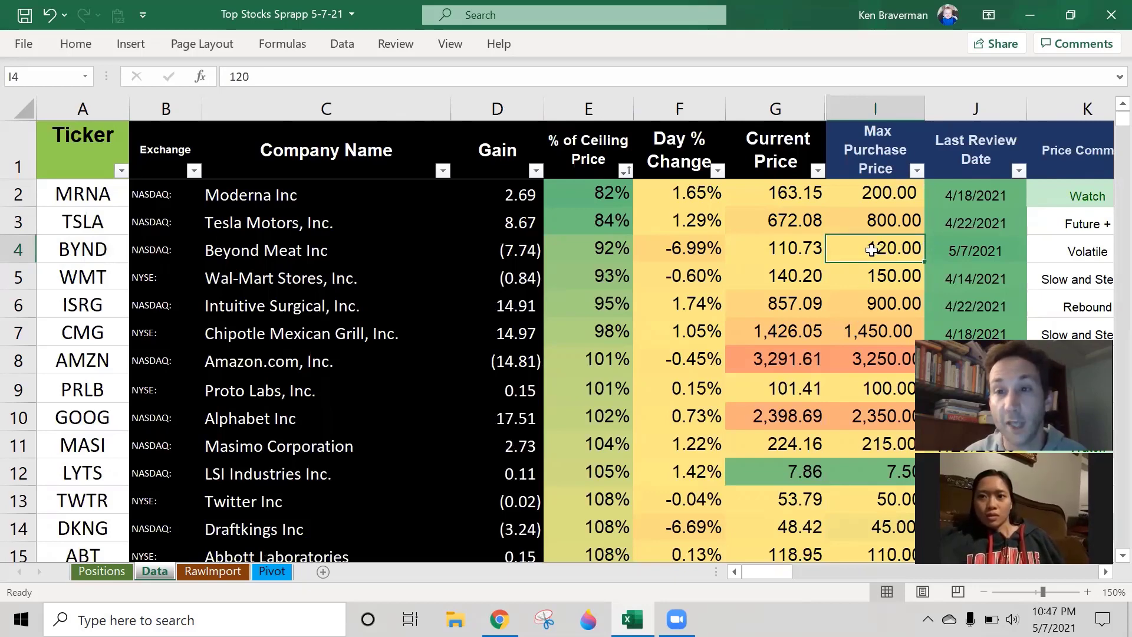
text(100)
key(Return)
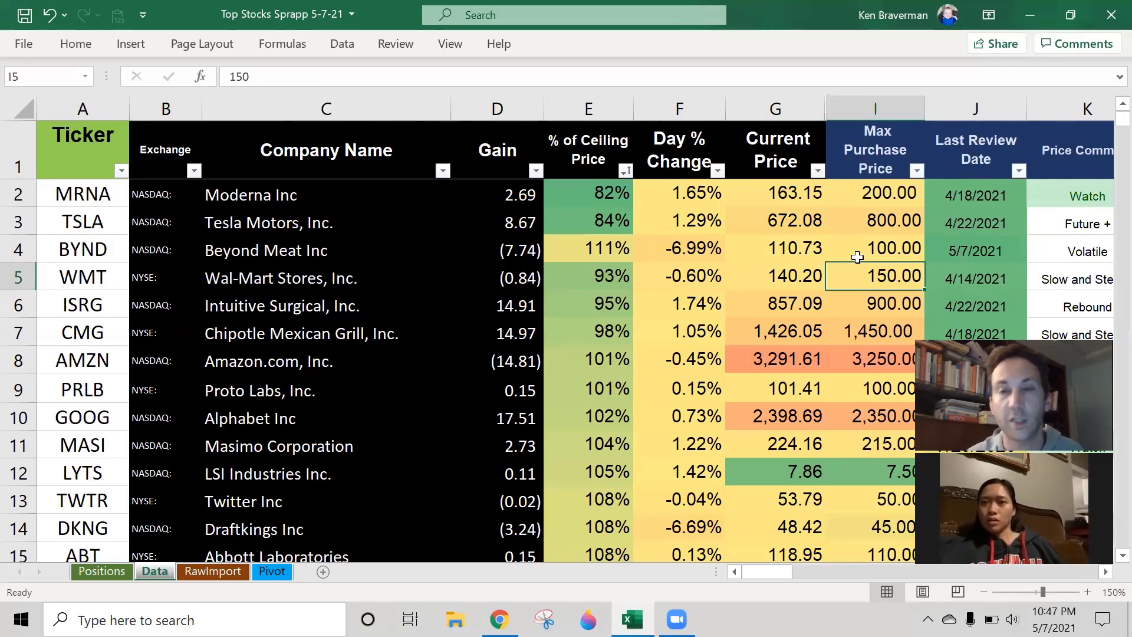
- Compare Beyond Meat's max purchase price with the prices and ceiling percentages of the stocks further down the list
click(906, 248)
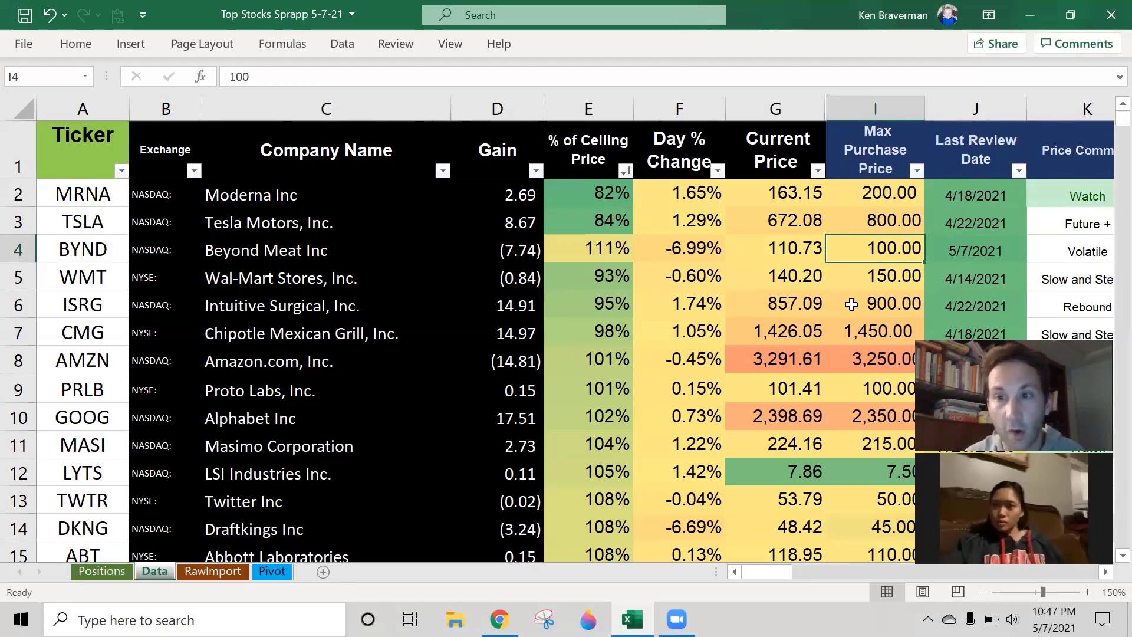
scroll(919, 293, down, 2)
scroll(814, 342, down, 1)
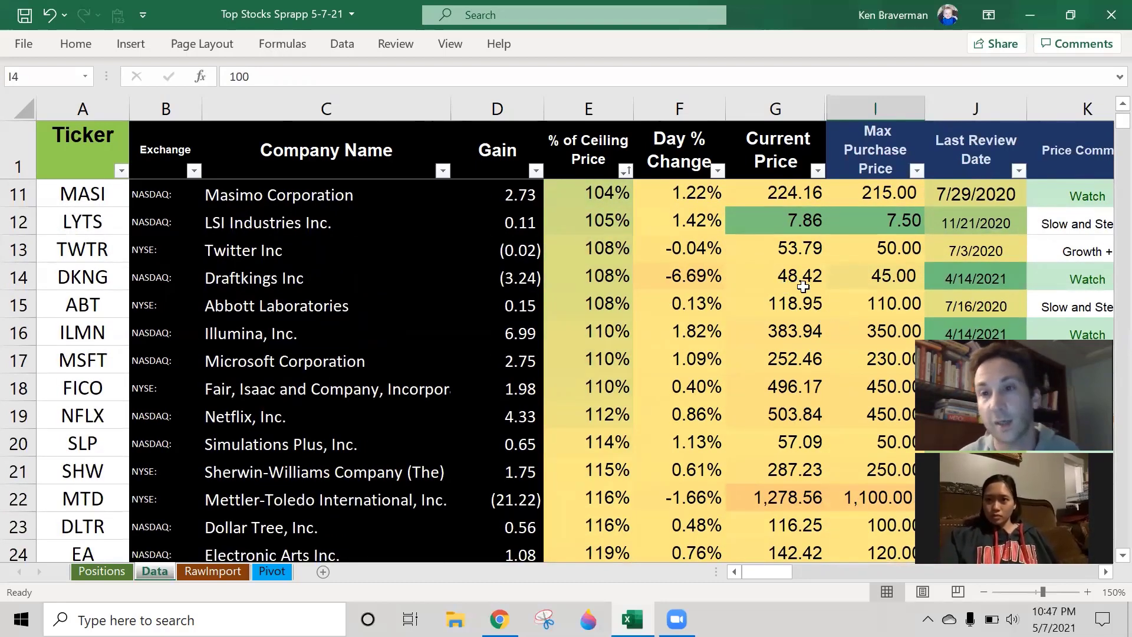
scroll(833, 300, up, 3)
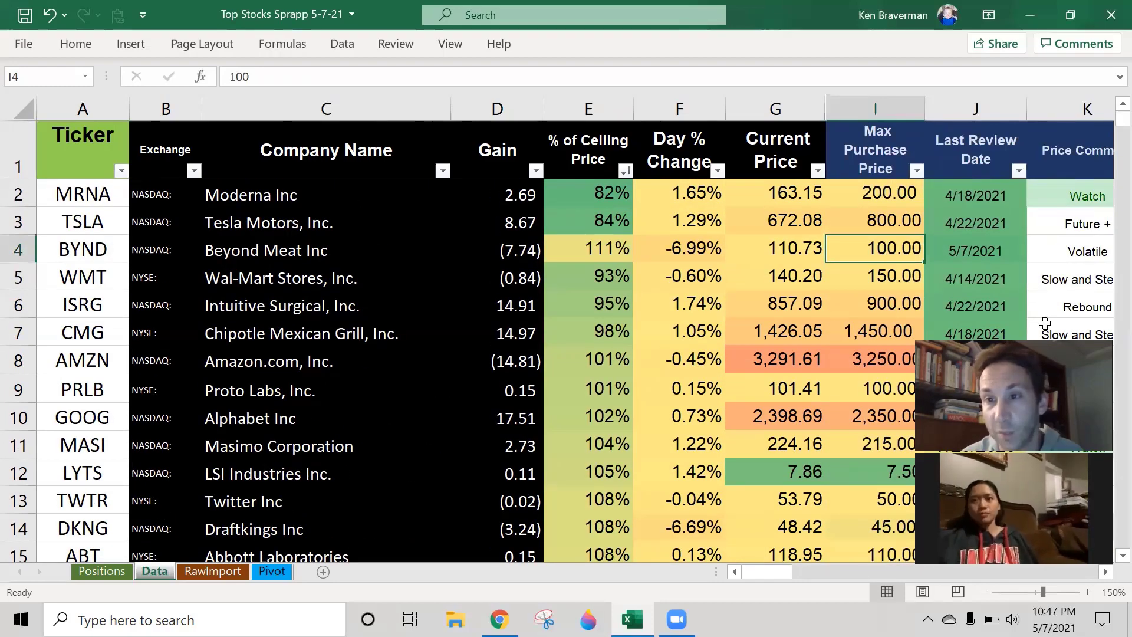
- Replace Beyond Meat's note with "Poor earning 2021 Q1, too volatile to purchase right now"
drag(802, 571, 902, 571)
click(696, 248)
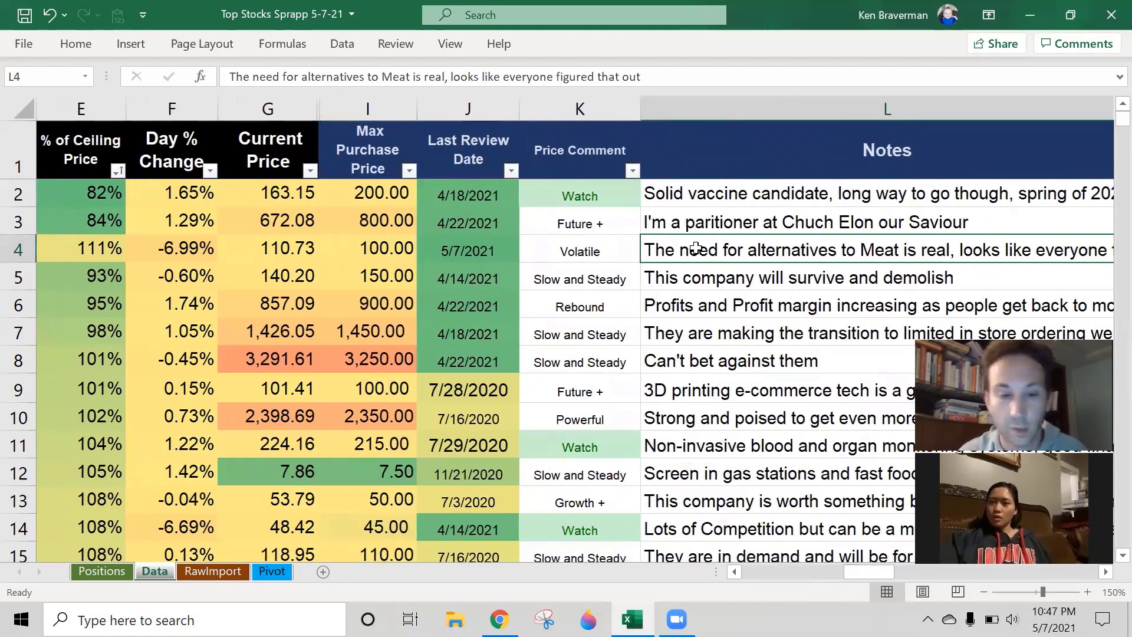
key(BackSpace)
text(Poor ear)
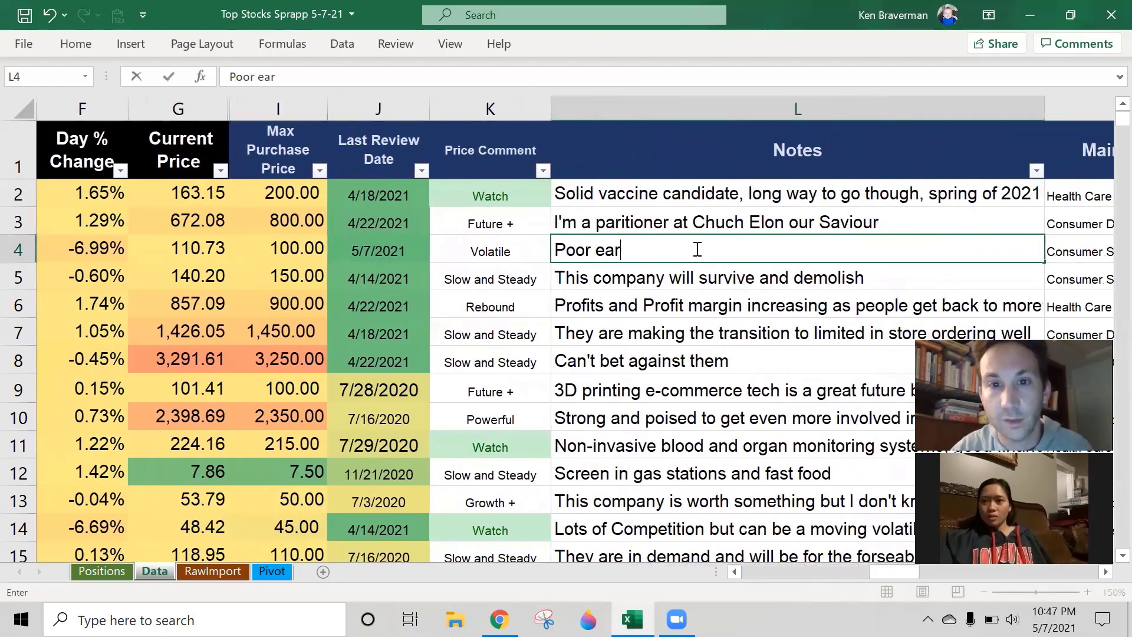
text(ning 2021)
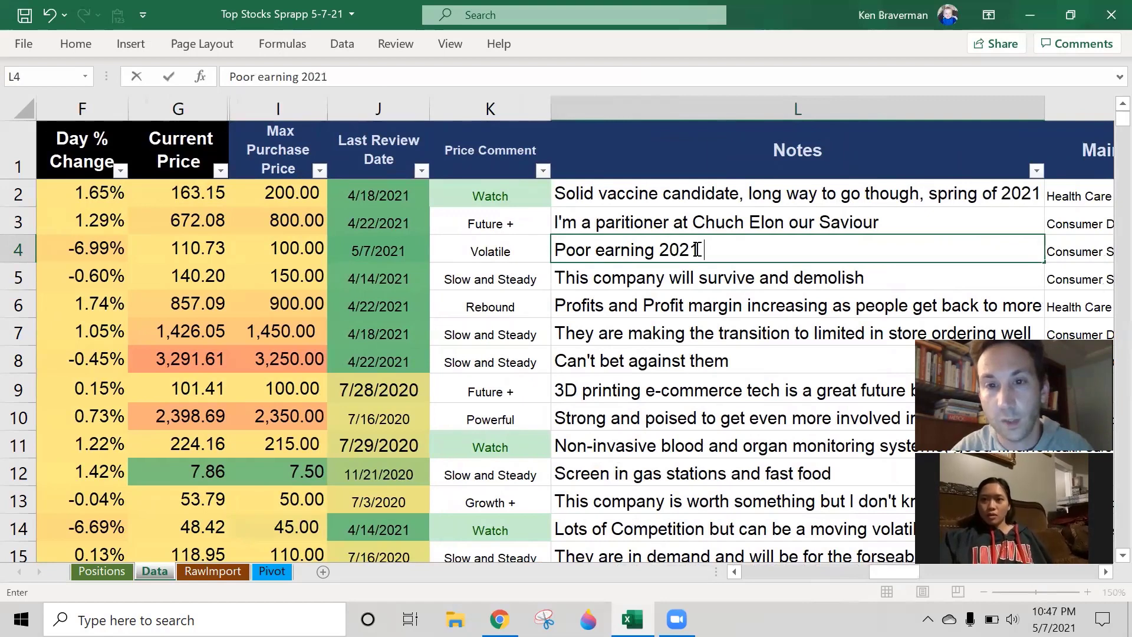
text( Q2)
key(BackSpace)
text(1,)
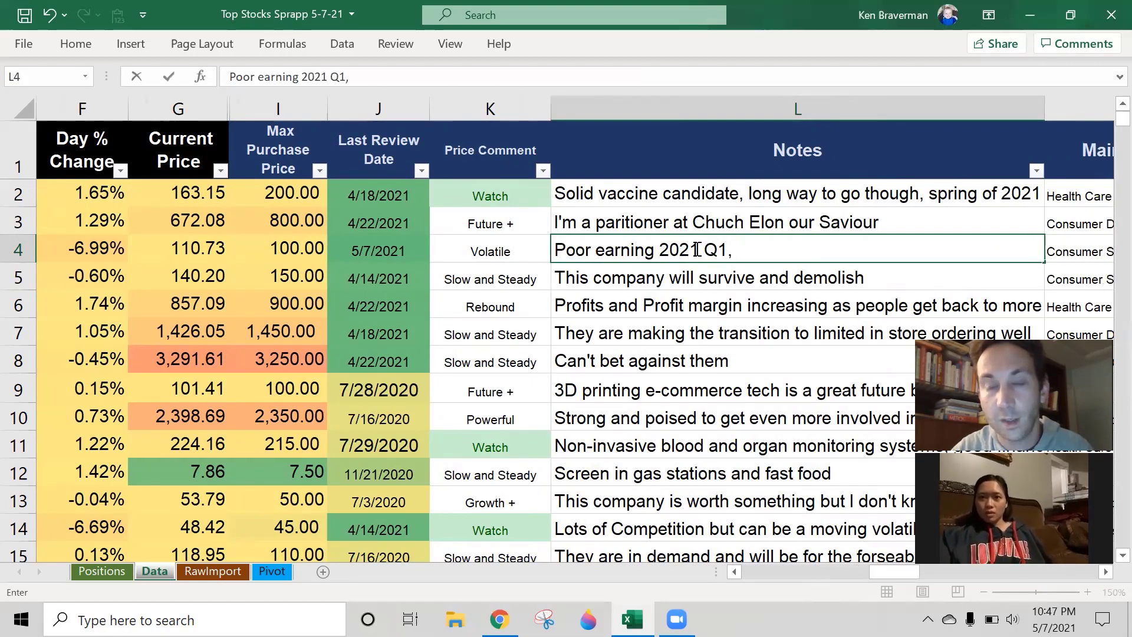
text( too volatile )
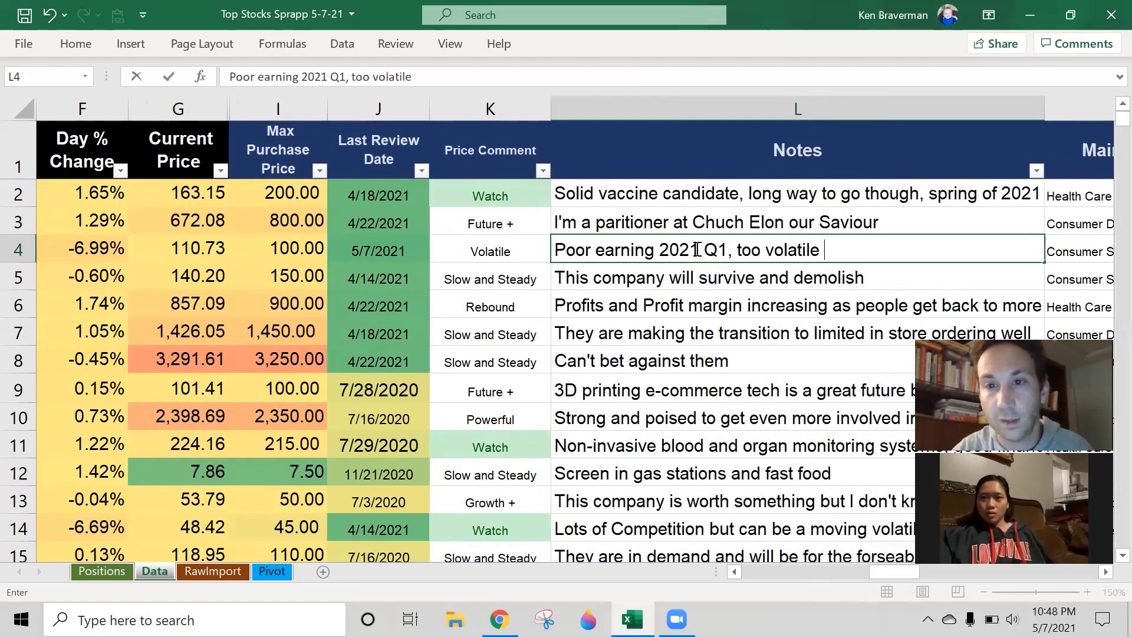
text(to purchs)
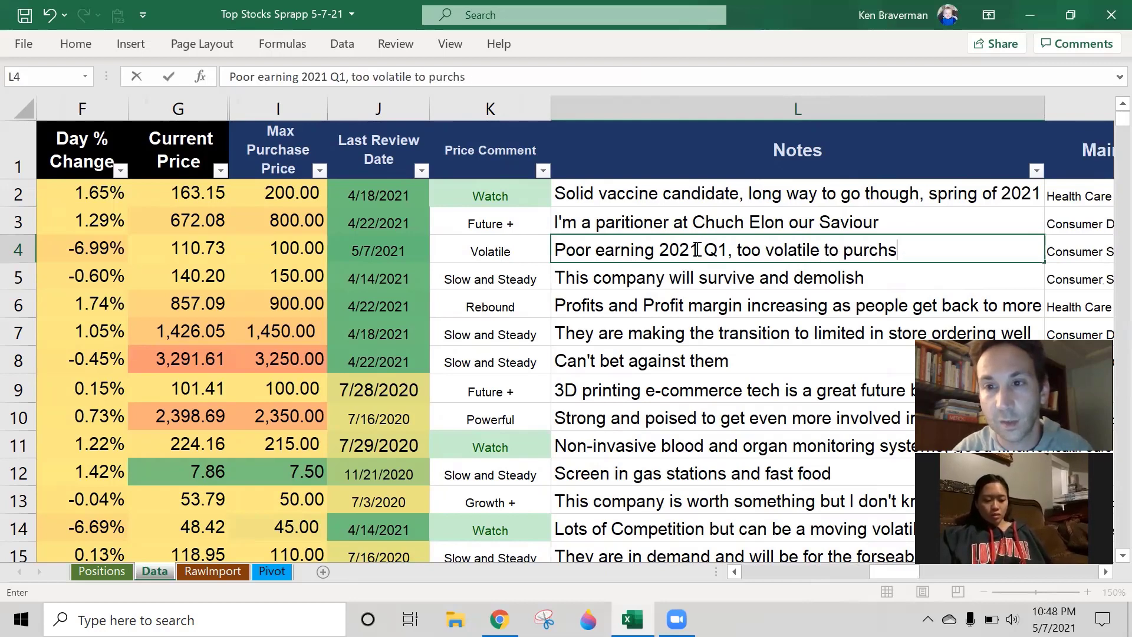
key(BackSpace)
text(ase right now)
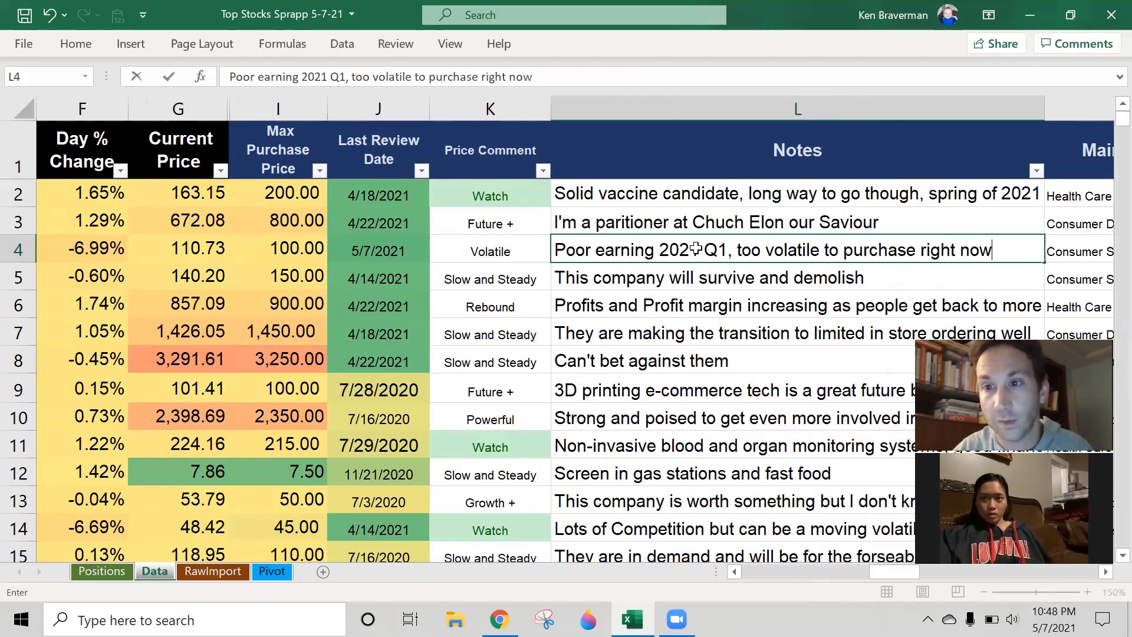
key(Return)
- Review Beyond Meat's row from its notes back to its company name and ticker
key(Up)
key(Left)
key(Left)
key(Left)
key(Left)
key(Left)
key(Left)
key(Left)
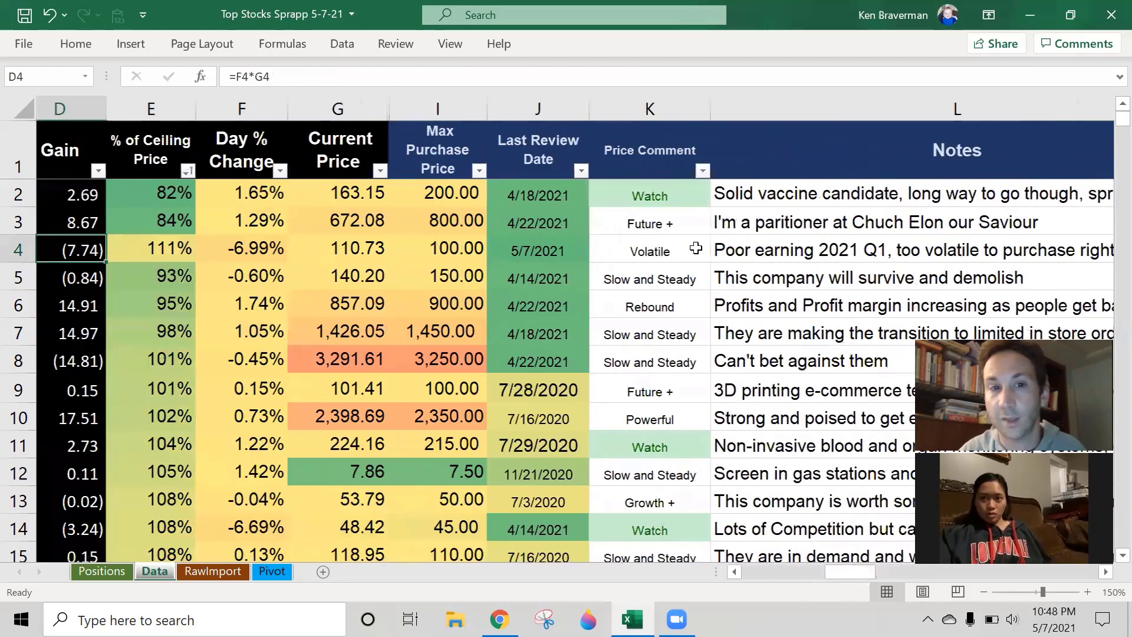
key(Left)
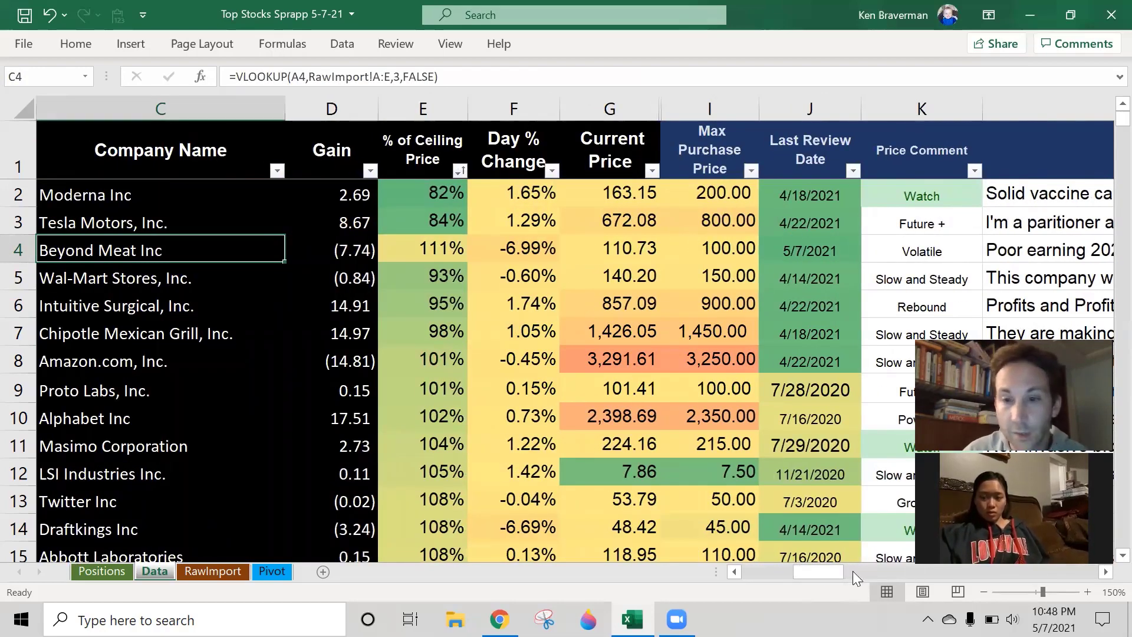
scroll(815, 572, left, 3)
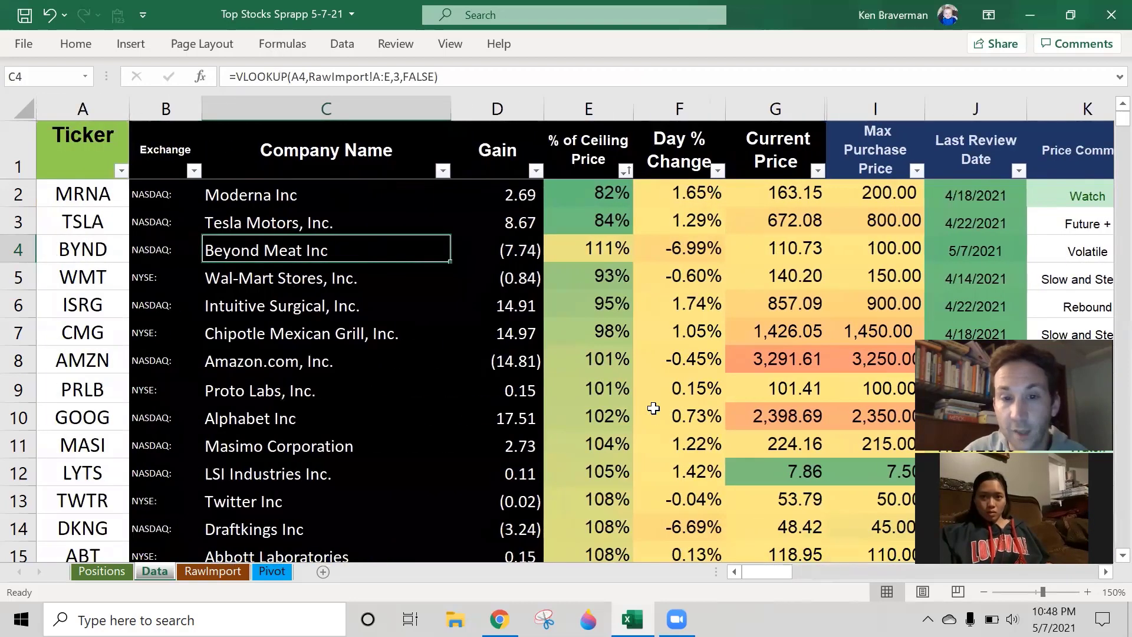
- Examine the % of Ceiling Price column down to its last filled row, and narrow the Company Name column
click(608, 191)
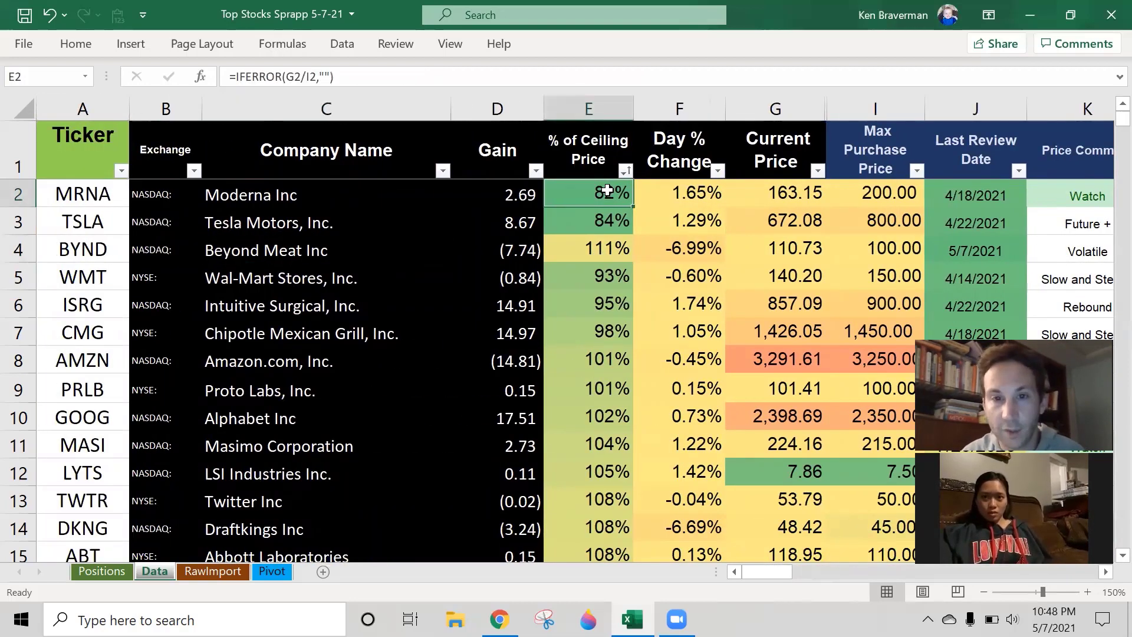
key(ctrl+Down)
key(ctrl+Up)
key(Down)
scroll(643, 299, down, 5)
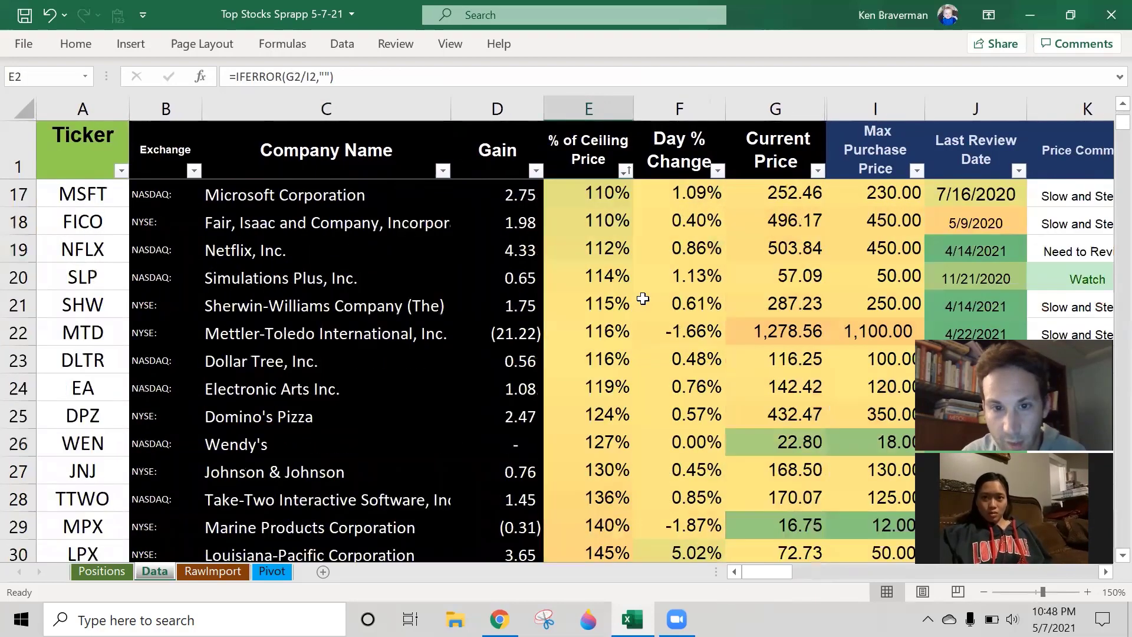
scroll(643, 299, down, 7)
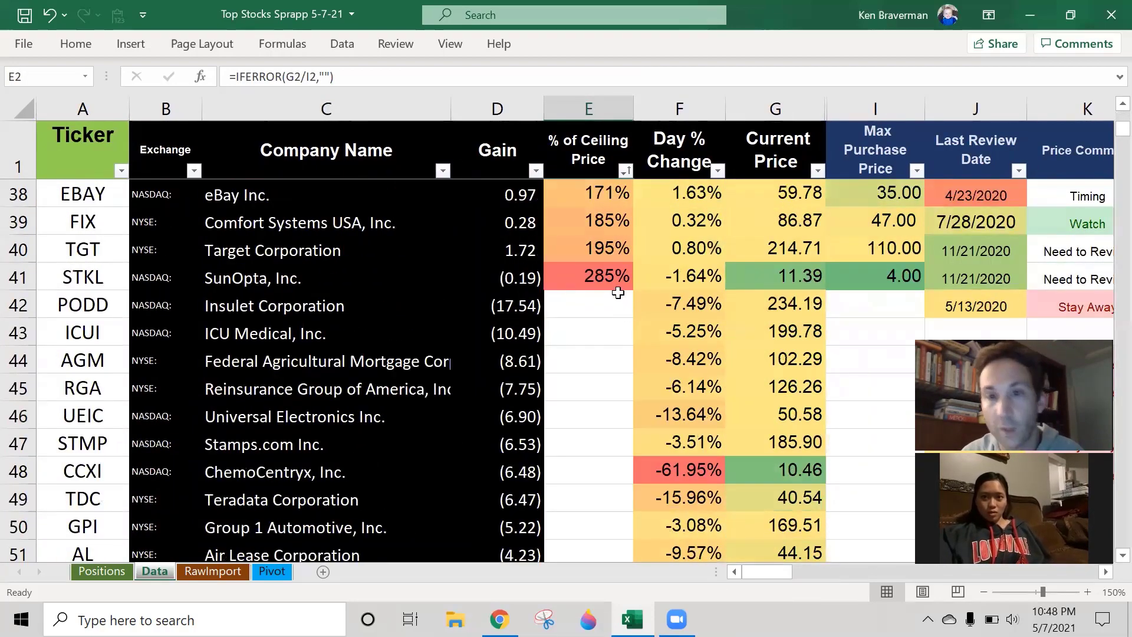
scroll(613, 295, up, 4)
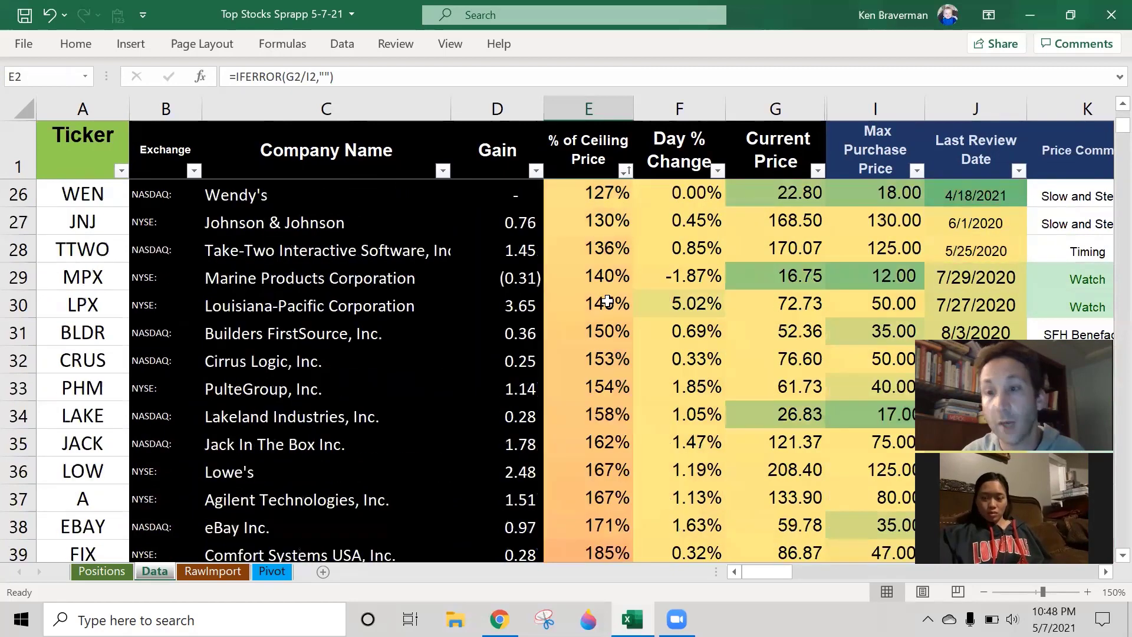
scroll(607, 301, up, 8)
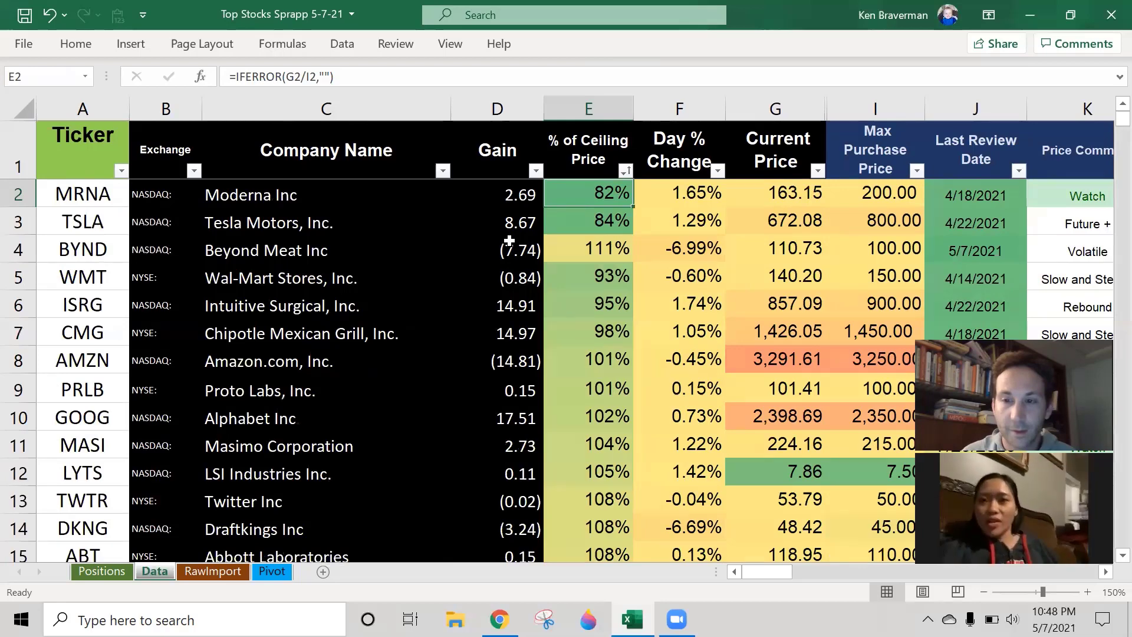
drag(451, 106, 417, 112)
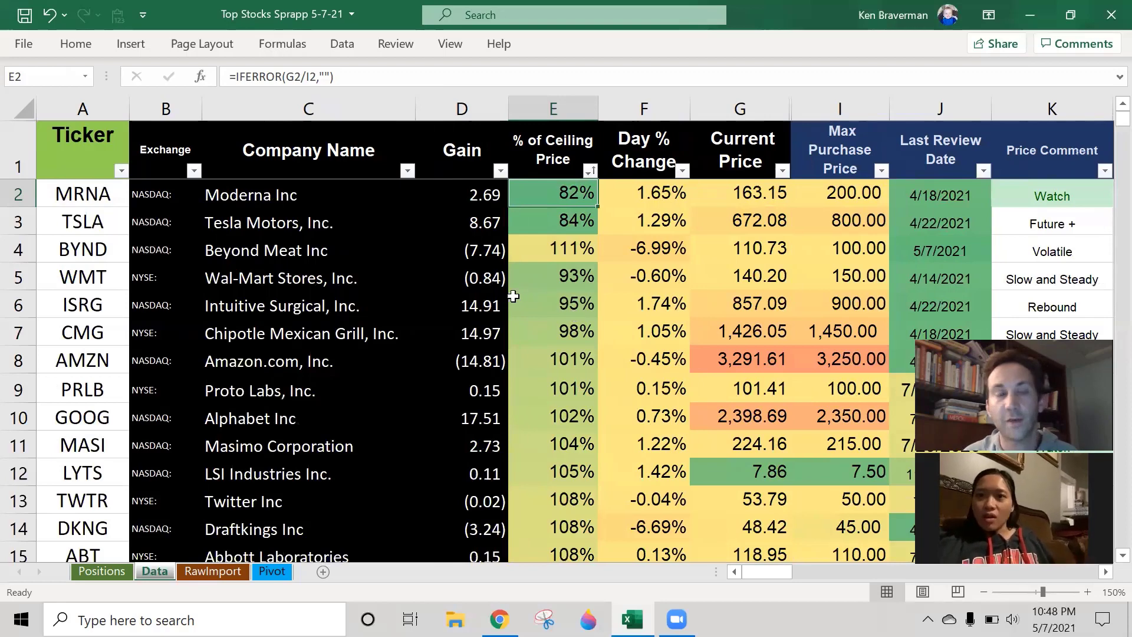
- Compare the RawImport sheet with the Companies sheet of the Top Stocks spreadsheet in Google Sheets, and return to Excel's Data sheet
click(214, 571)
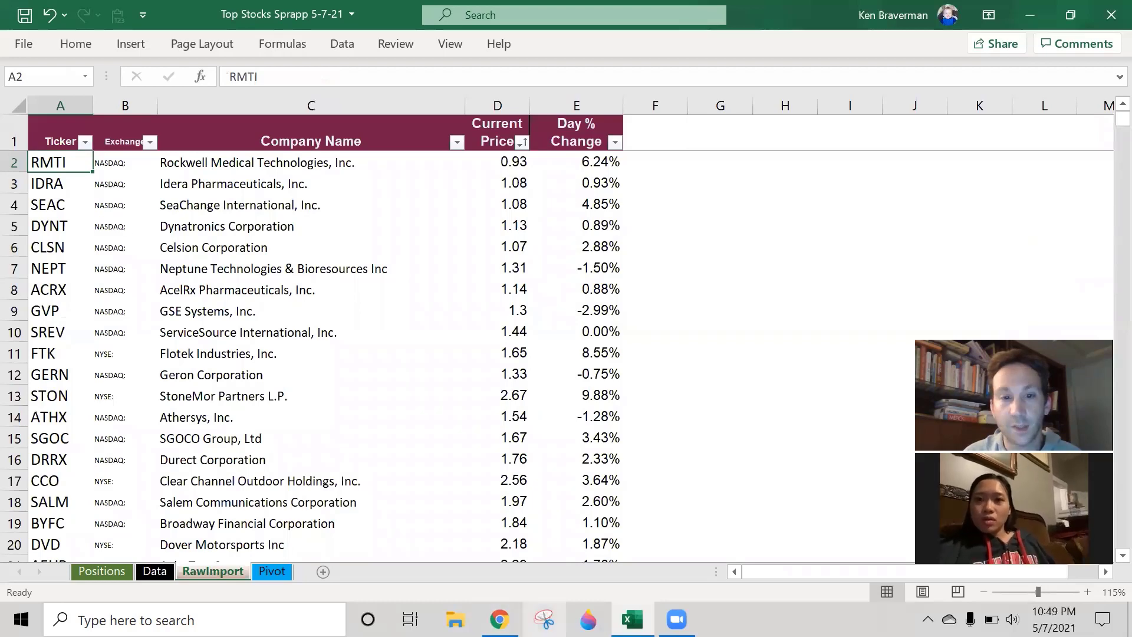
key(alt+Tab)
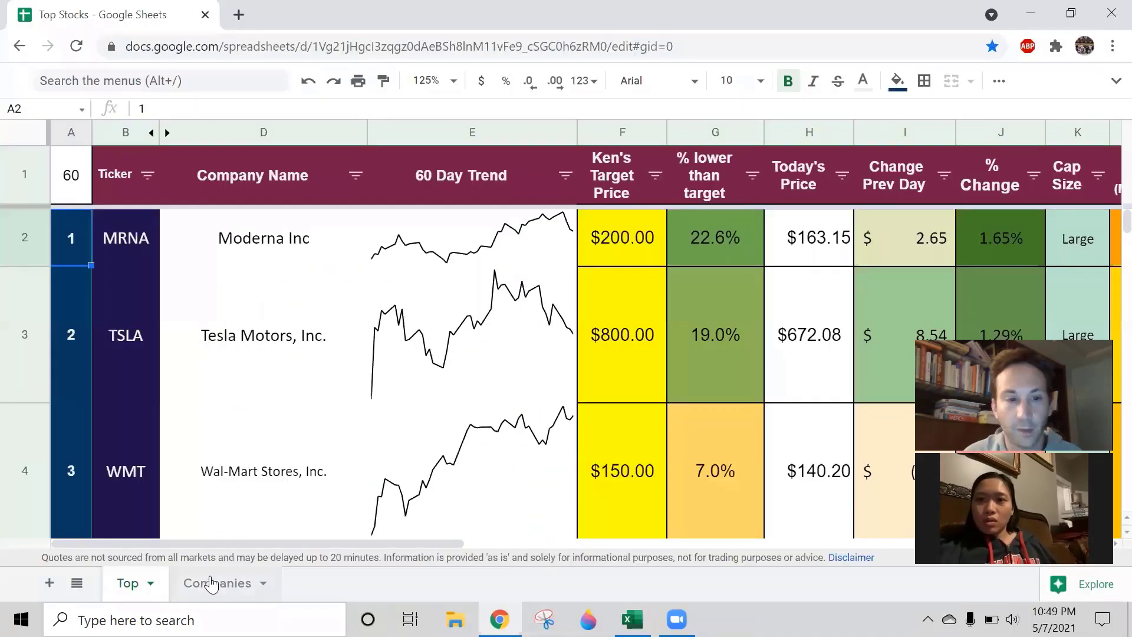
key(ctrl+shift+Page_Down)
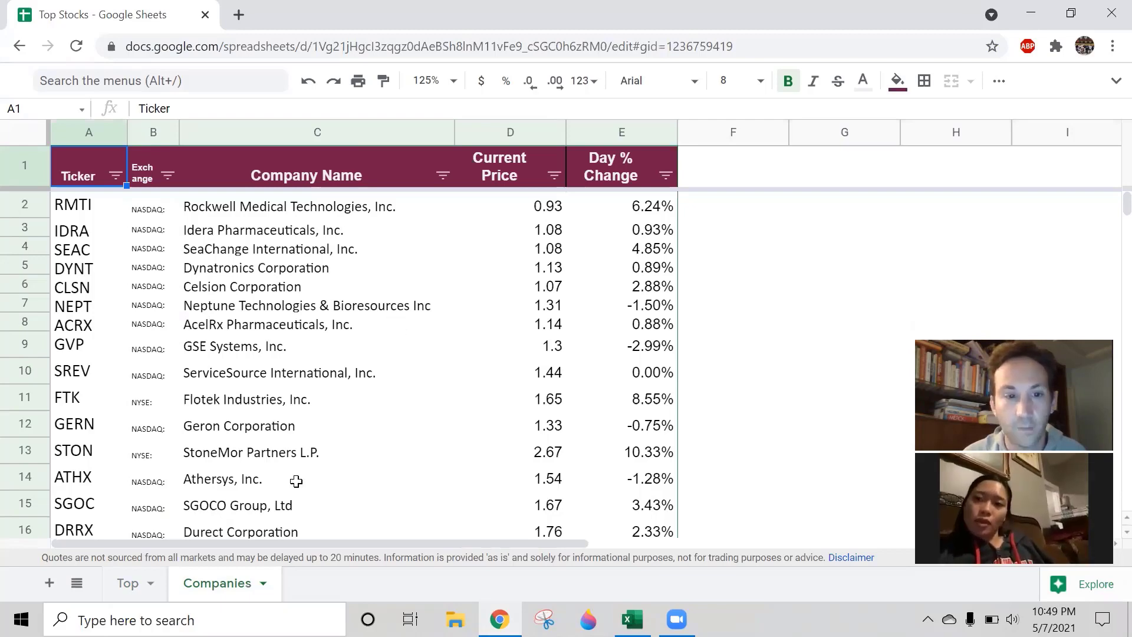
key(alt+Tab)
click(154, 572)
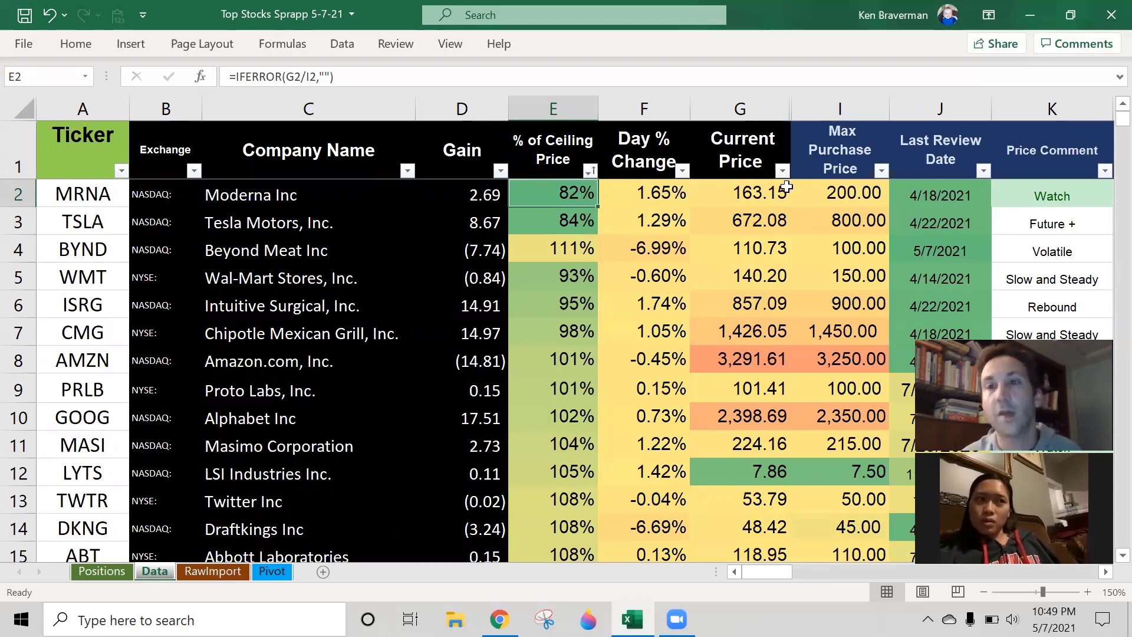
- Re-sort the stock list by % of Ceiling Price from smallest to largest
click(1014, 237)
click(826, 251)
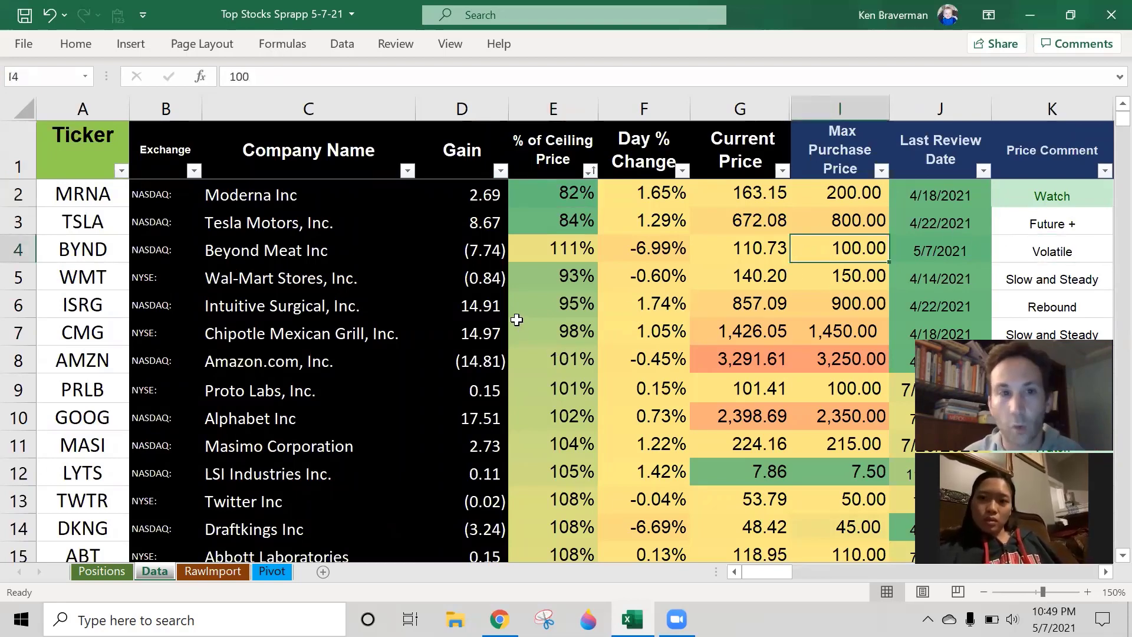
click(590, 170)
click(563, 193)
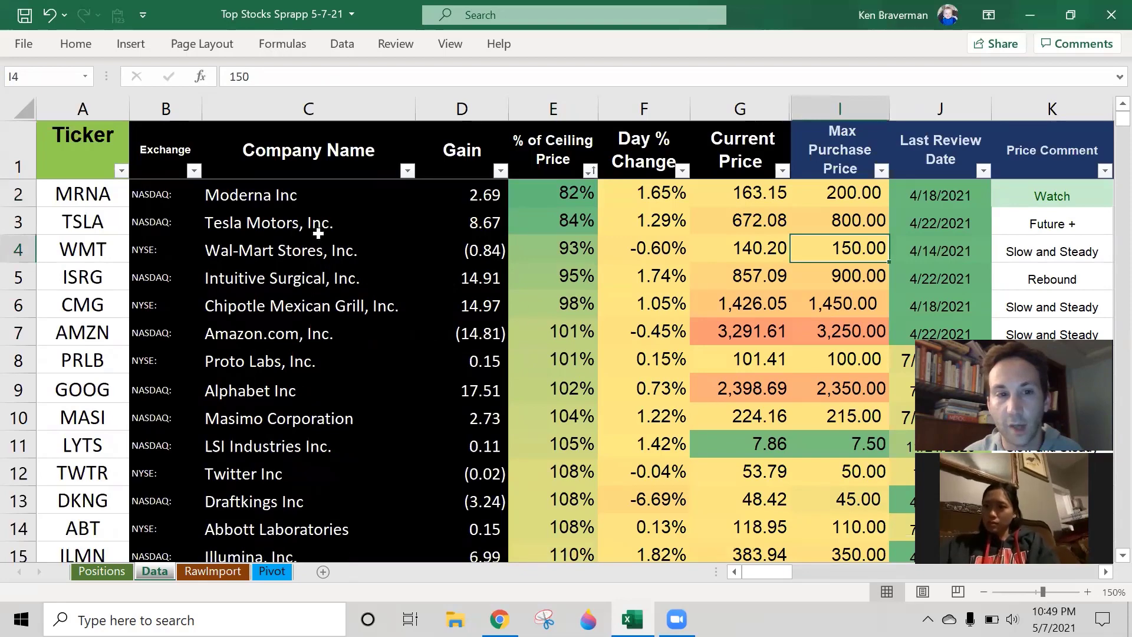
- Examine the lowest % of Ceiling Price values and the companies they belong to, from Moderna to Twitter
drag(541, 194, 560, 390)
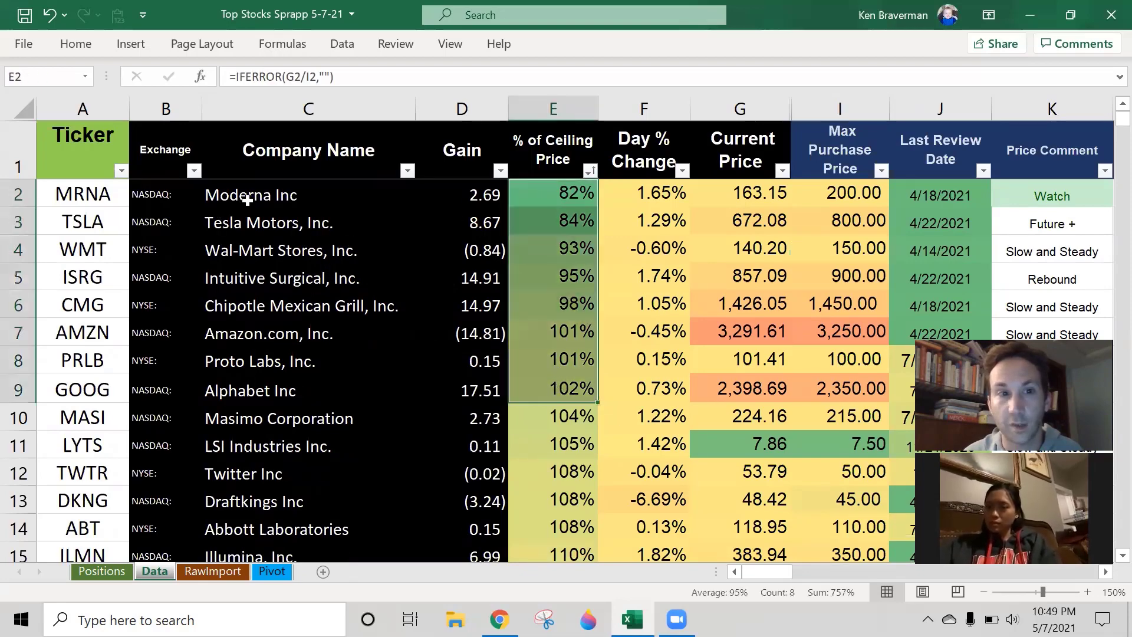
drag(246, 200, 448, 466)
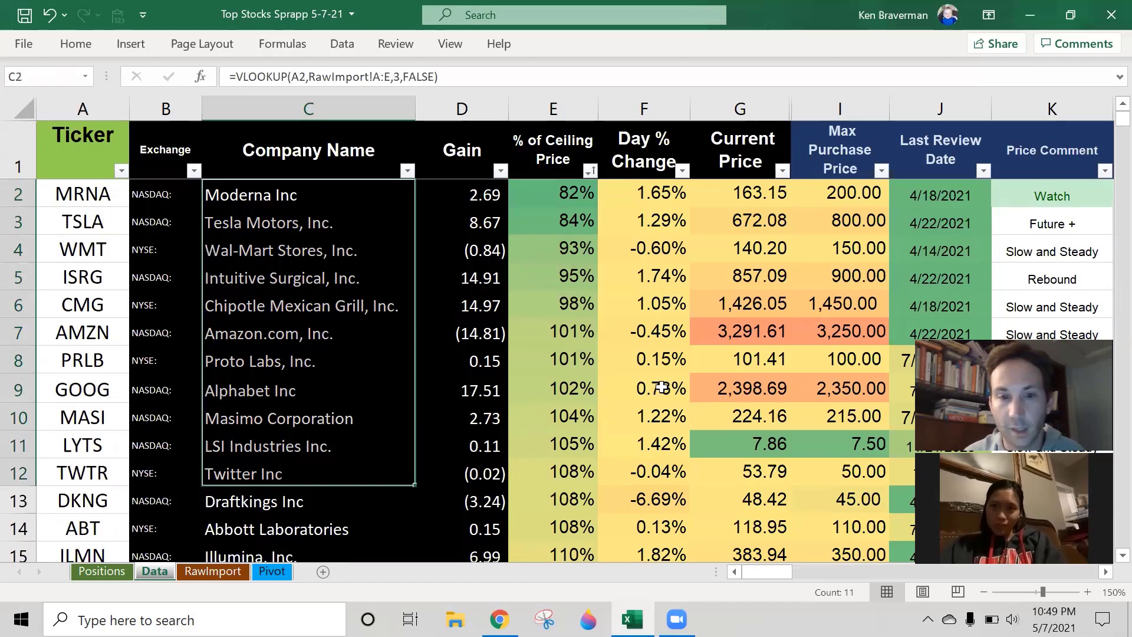
scroll(617, 385, down, 1)
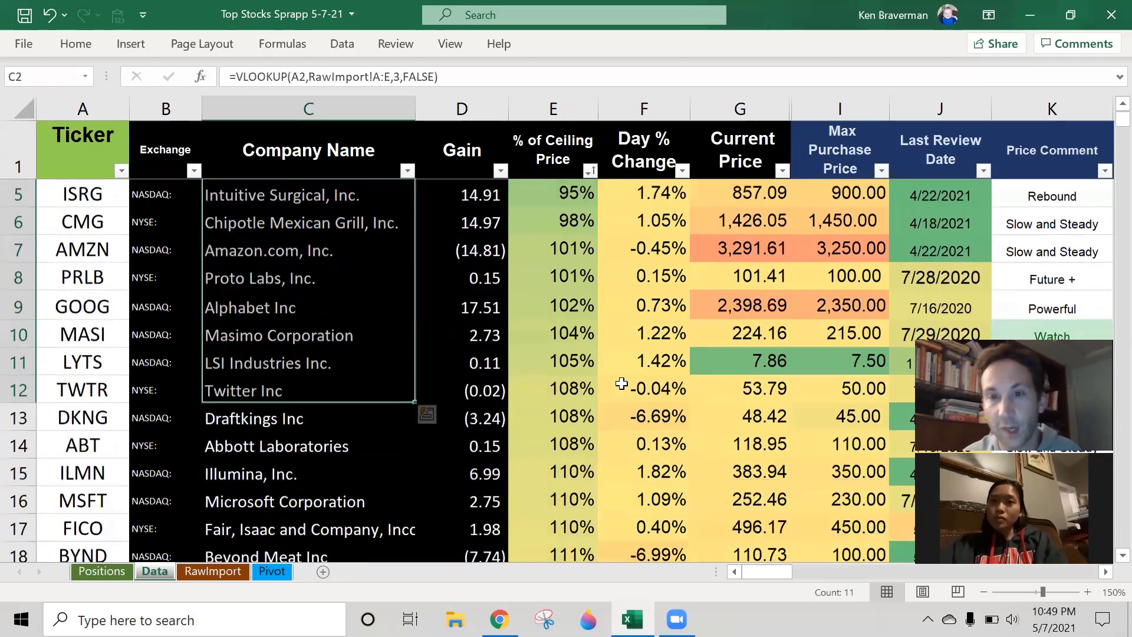
scroll(619, 383, up, 1)
click(675, 248)
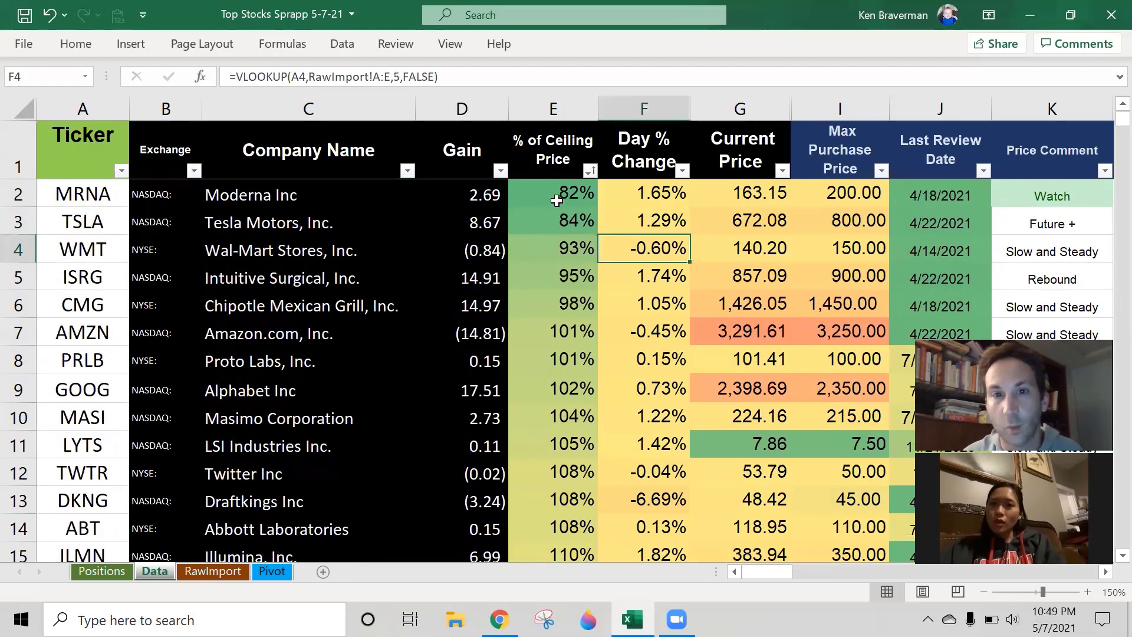
drag(557, 190, 558, 361)
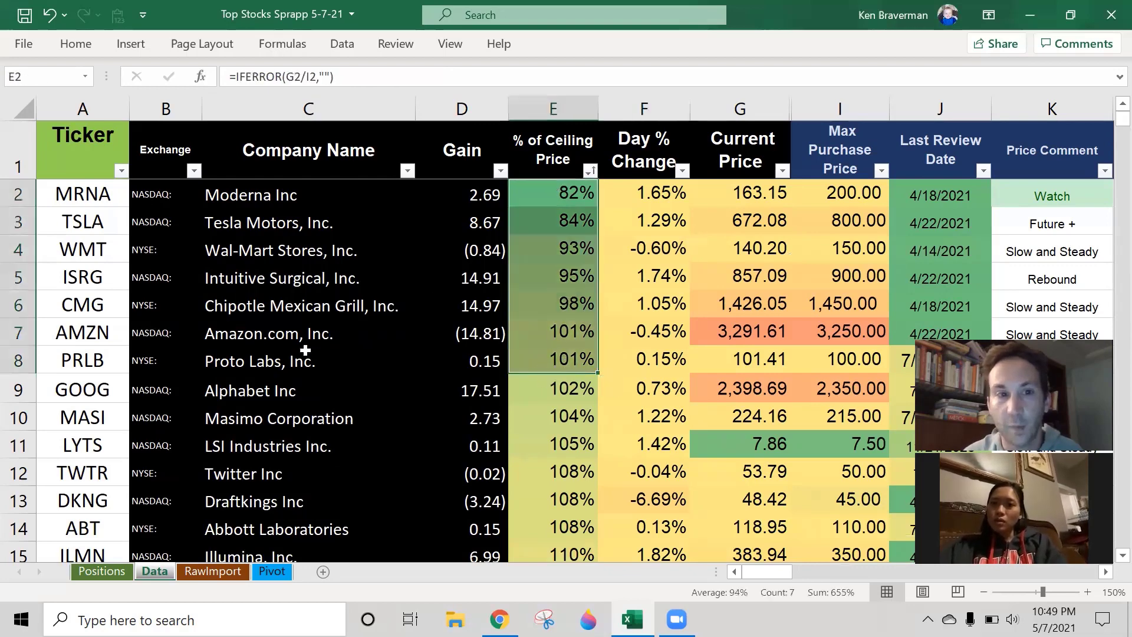
- Compare Wal-Mart's row with Beyond Meat's row further down the re-sorted list
drag(255, 250, 484, 278)
drag(611, 279, 917, 251)
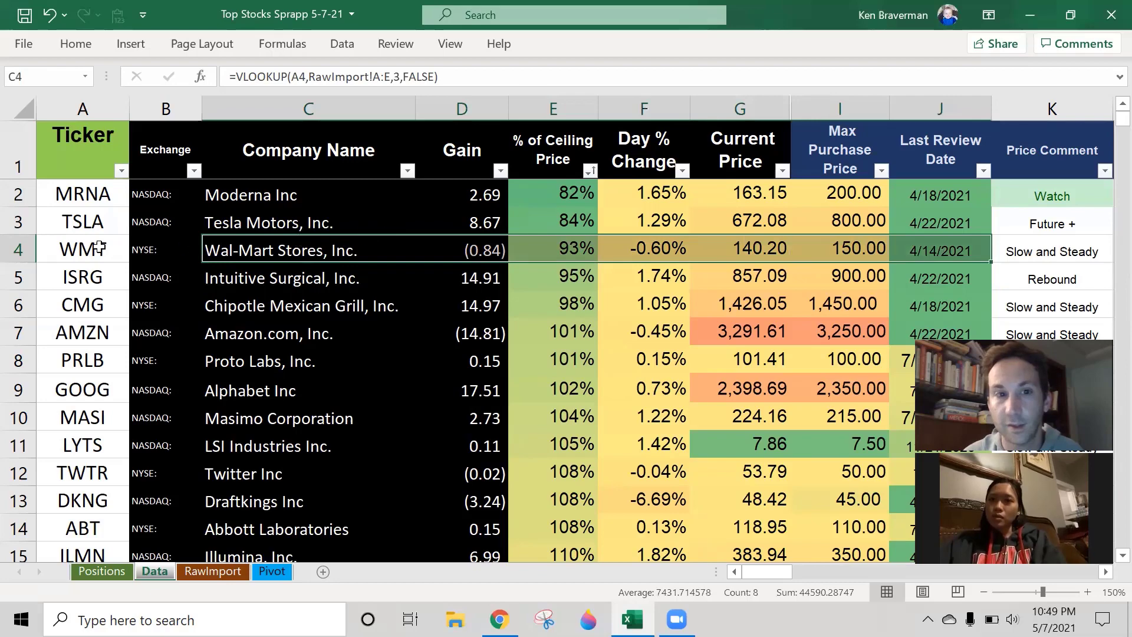
click(18, 249)
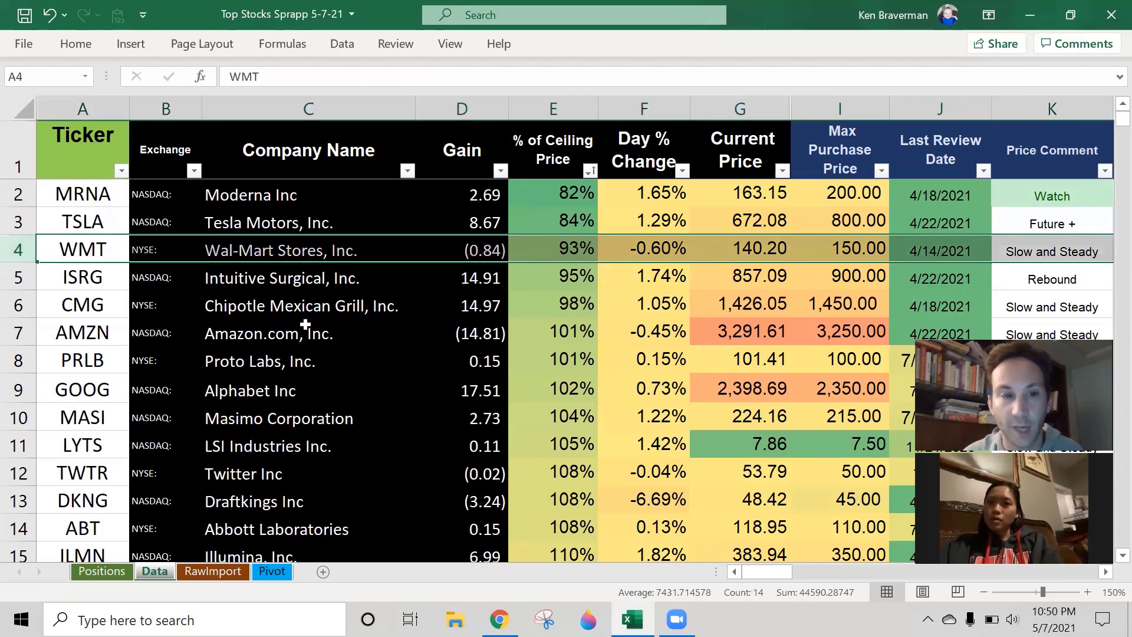
scroll(294, 331, down, 4)
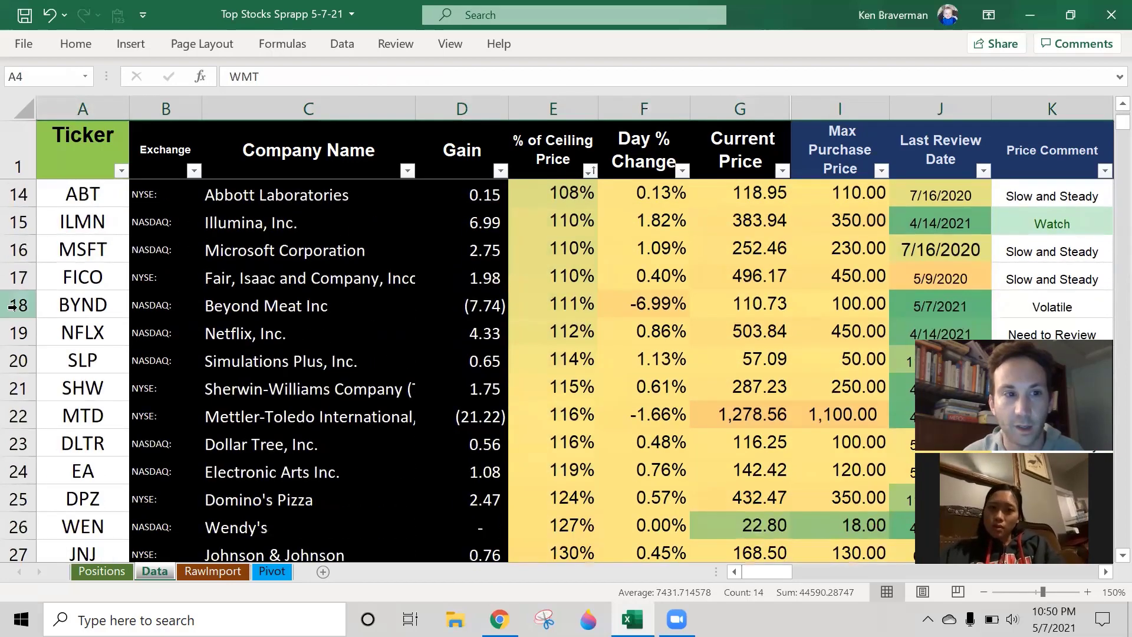
click(23, 301)
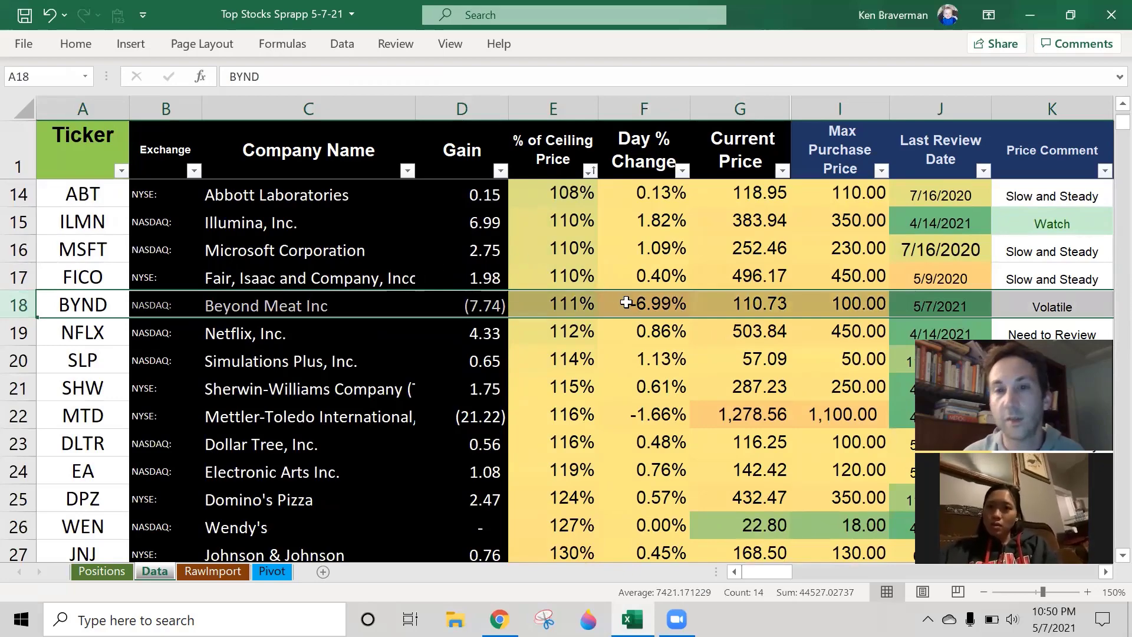
scroll(625, 300, up, 1)
scroll(625, 299, up, 3)
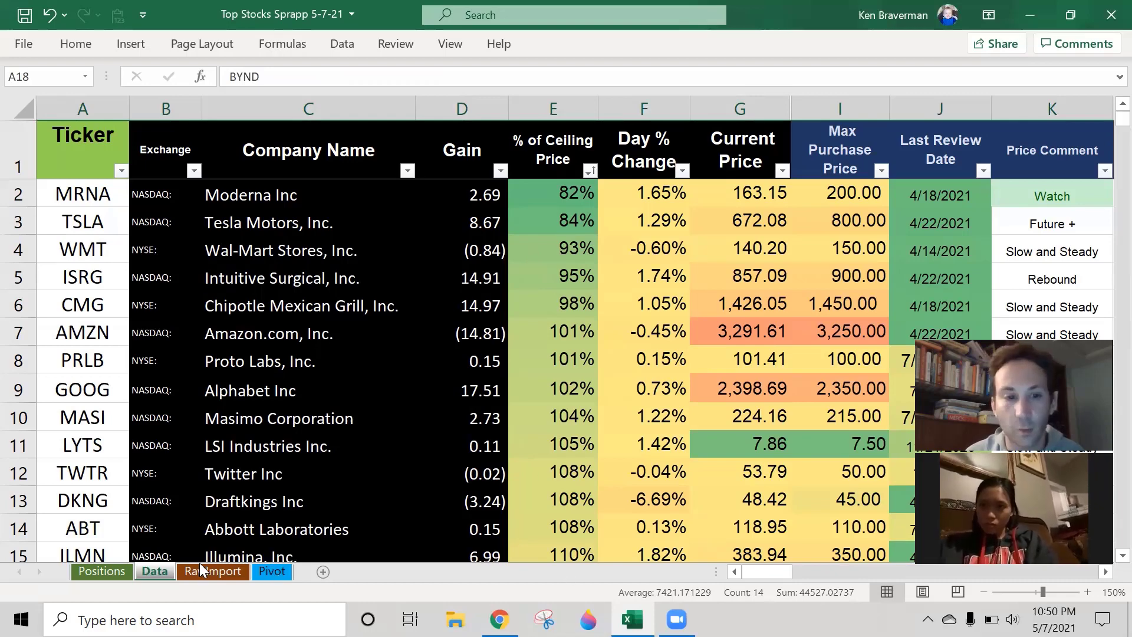
- On the Pivot sheet, expand the Unclassified sector to examine its companies' day changes, including Nikola Corporation's, and collapse the sector again
click(215, 573)
click(264, 571)
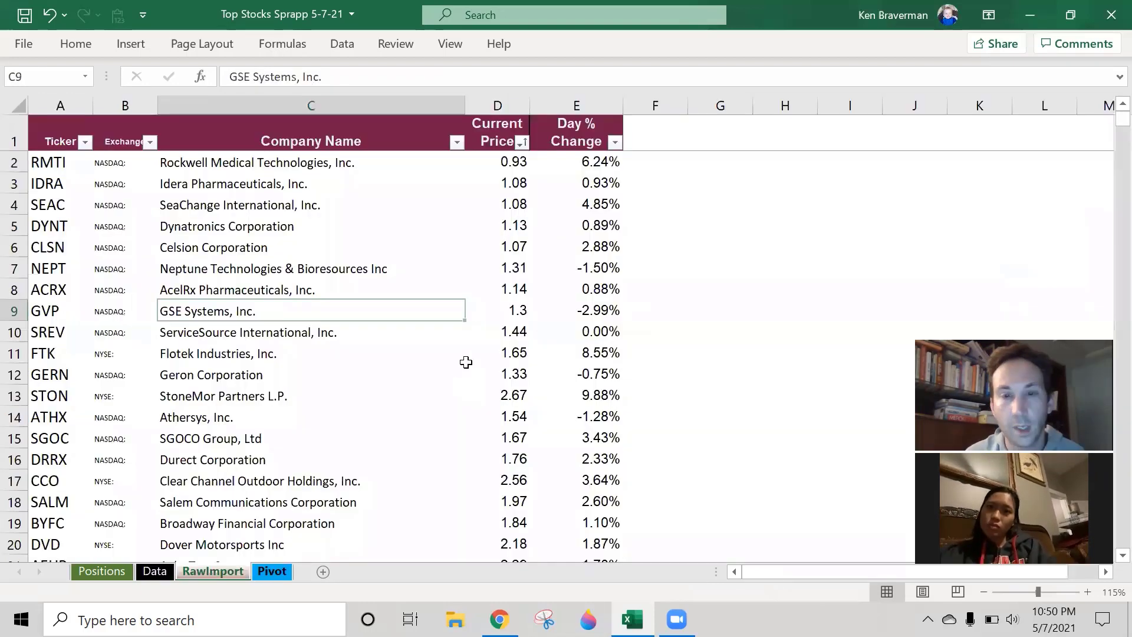
right_click(502, 331)
click(533, 289)
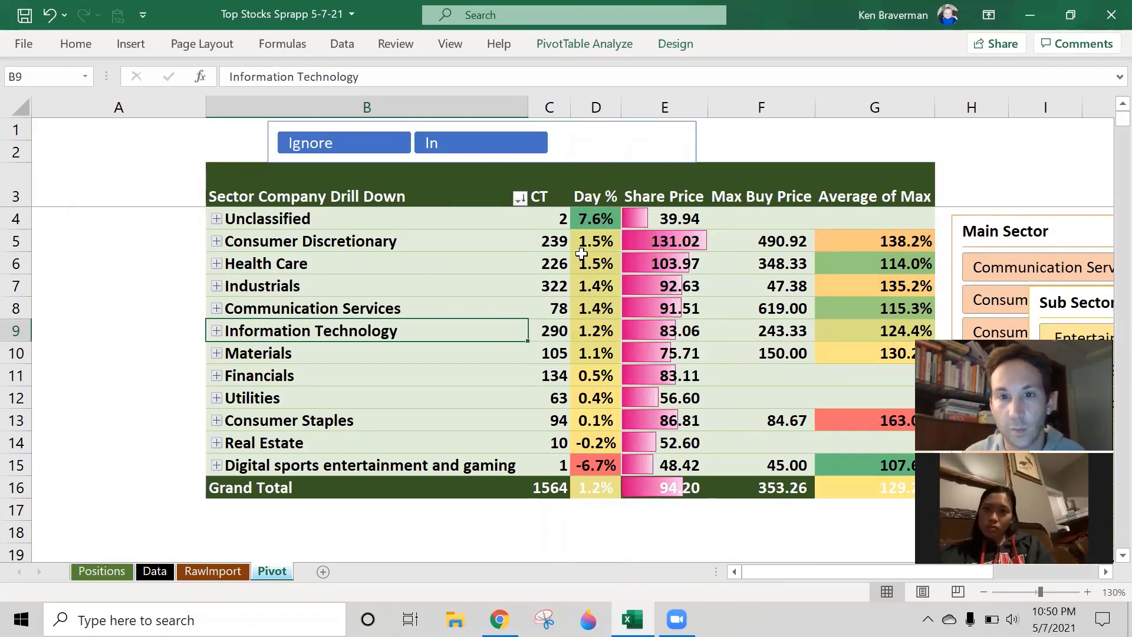
click(215, 219)
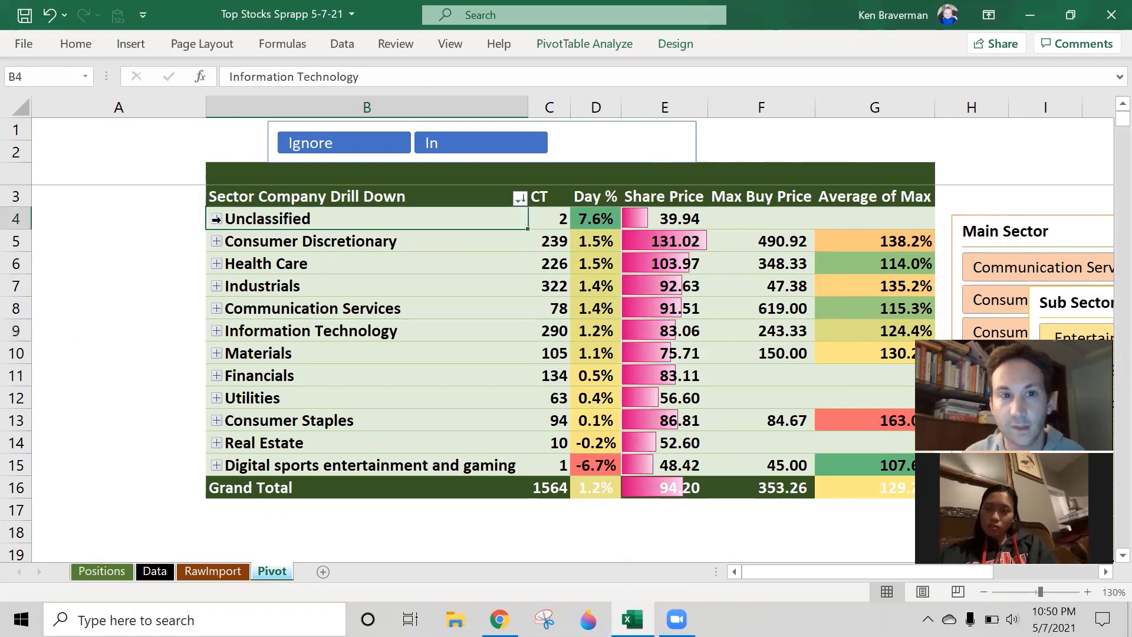
click(238, 220)
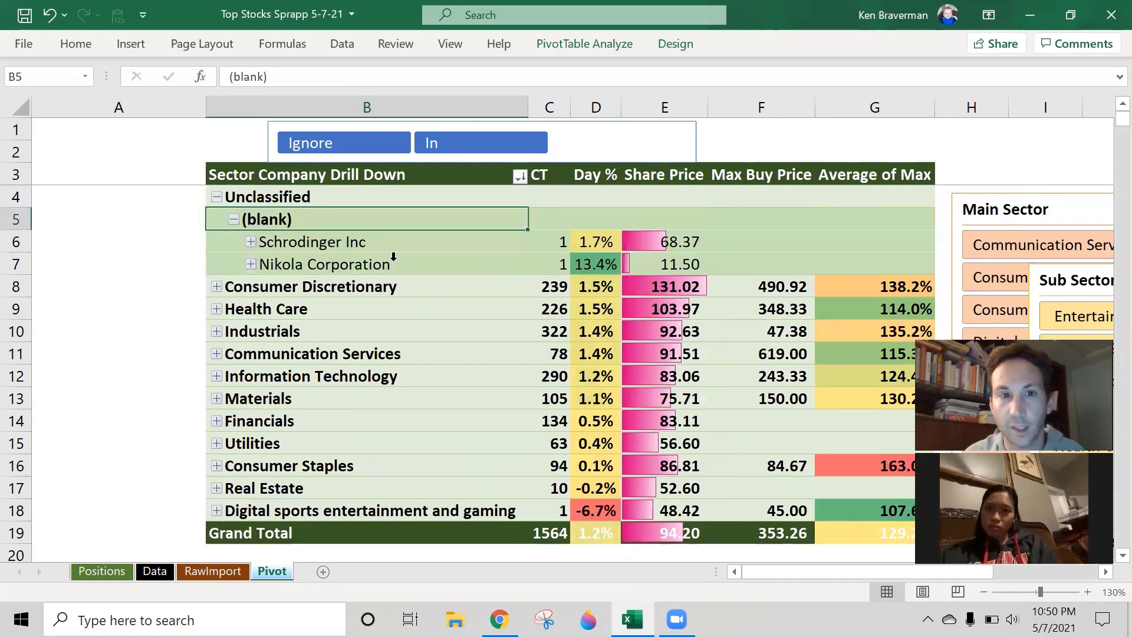
click(601, 264)
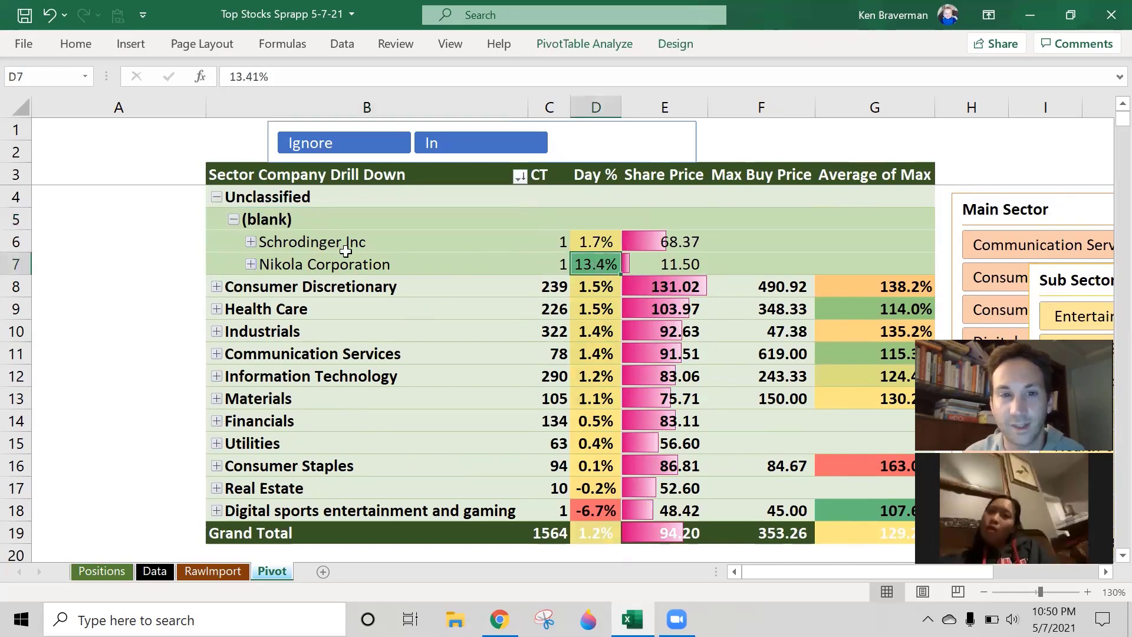
click(216, 198)
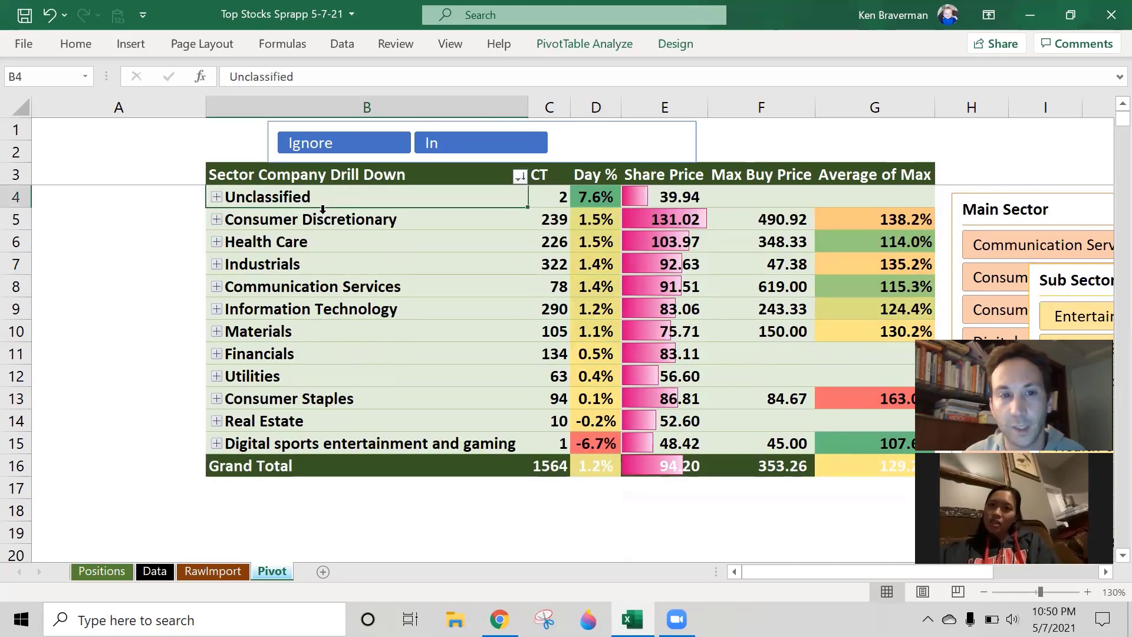
- Expand the Health Care sector and inspect Mednax's day change, ticker, note and price comment in the drill-down
click(216, 242)
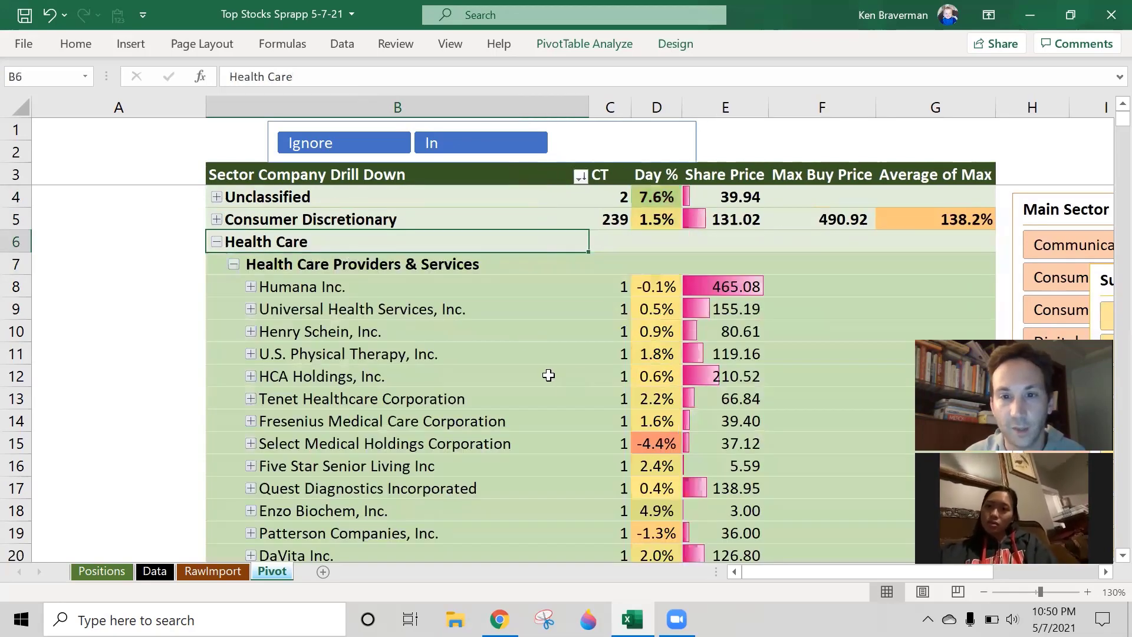
scroll(668, 367, down, 1)
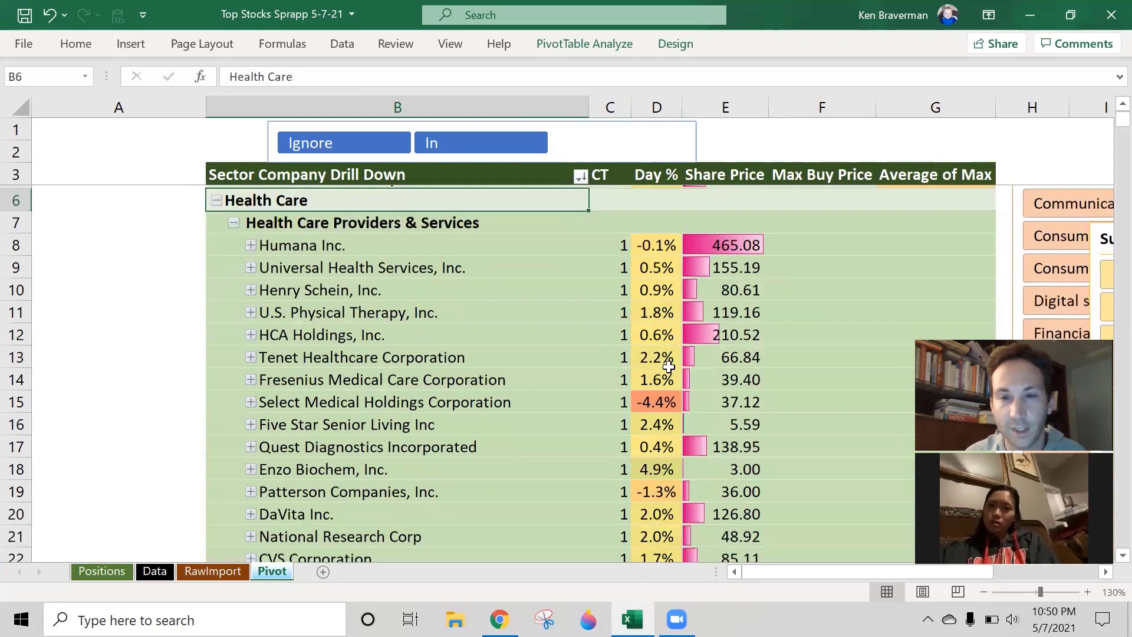
scroll(668, 366, down, 3)
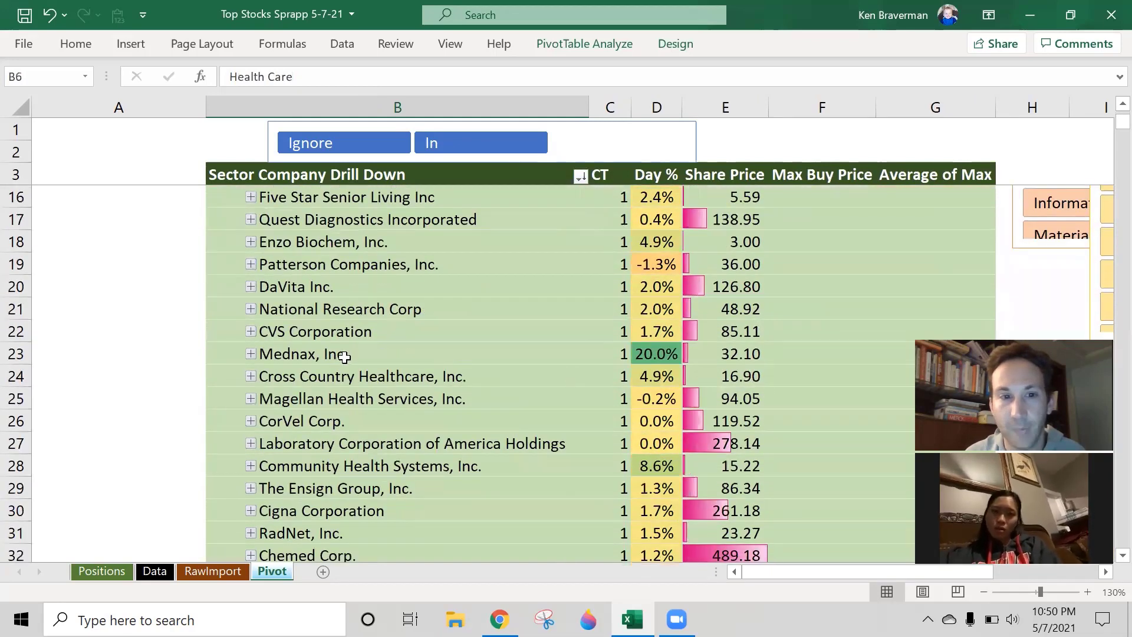
click(344, 357)
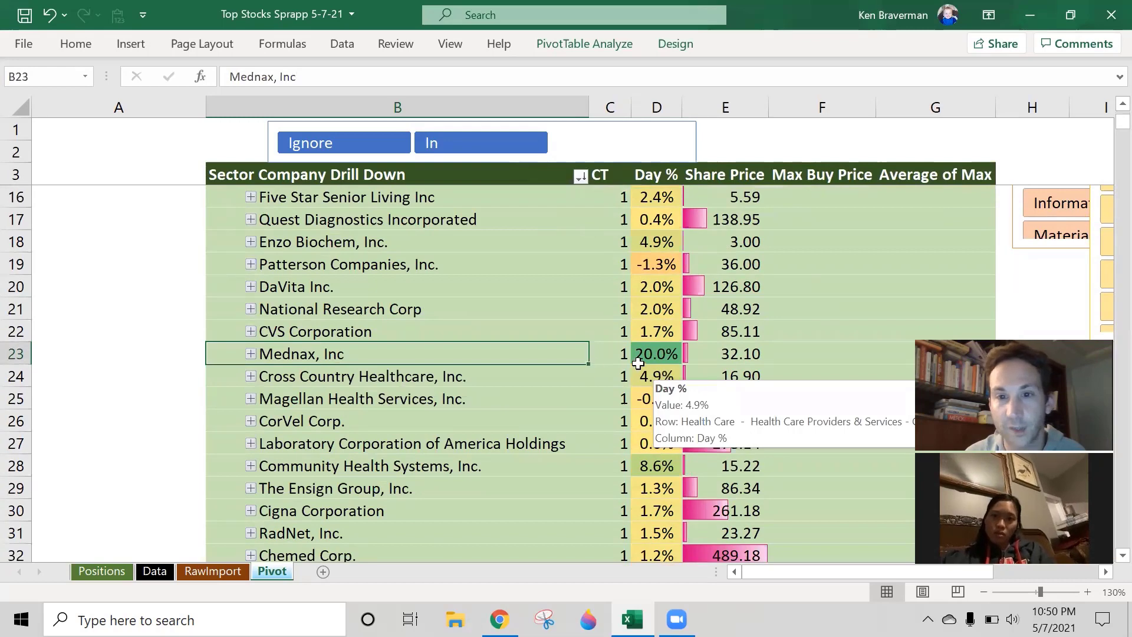
click(250, 354)
click(268, 376)
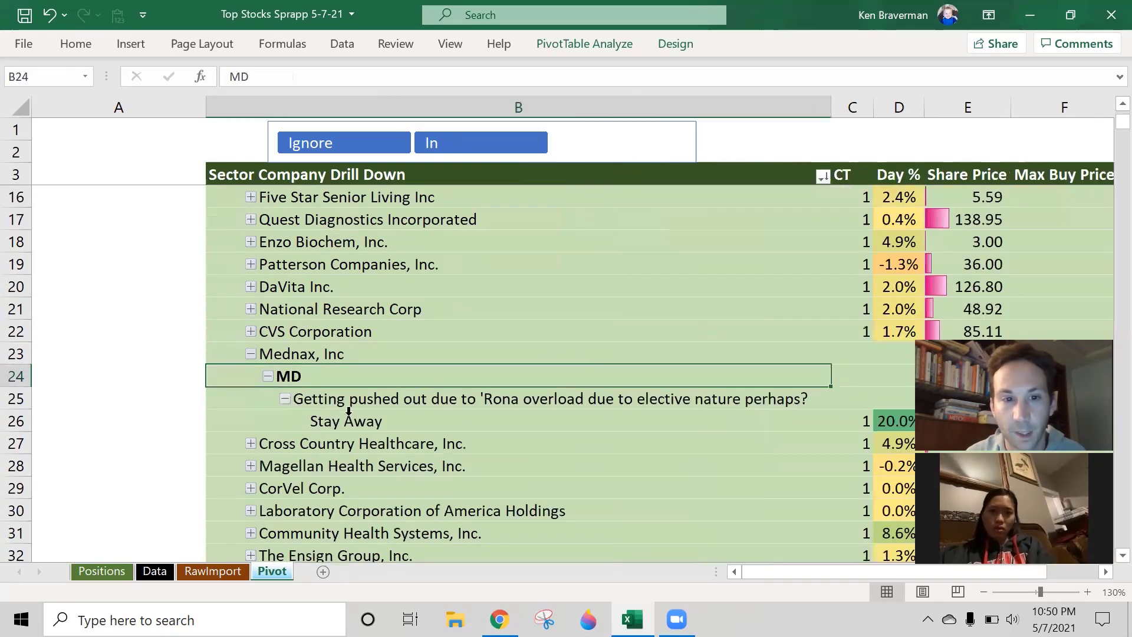
click(457, 404)
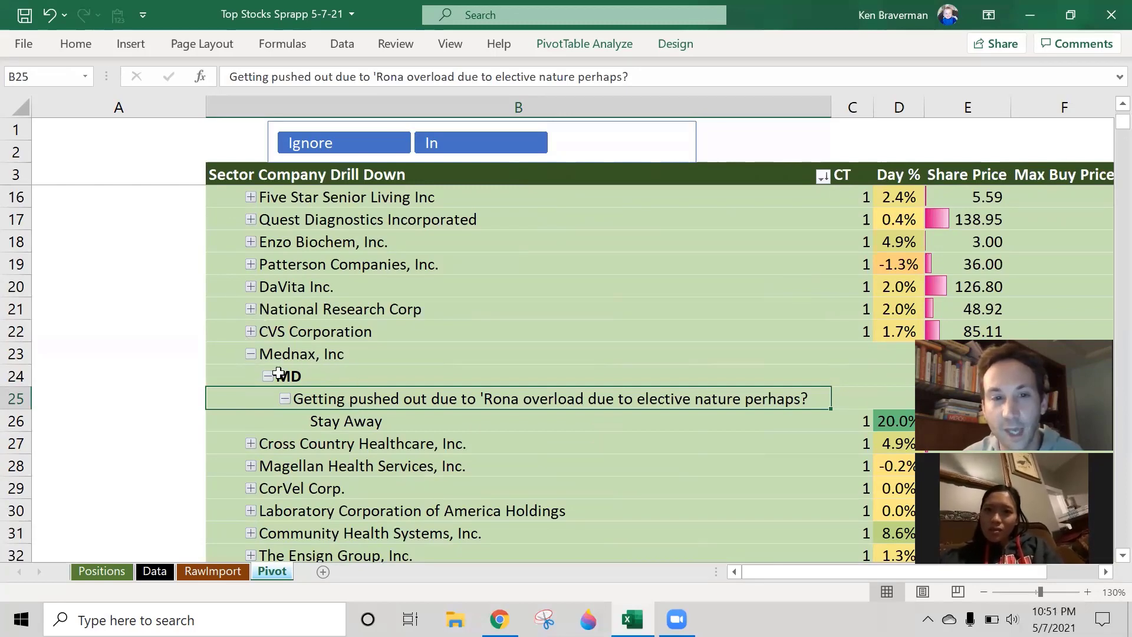
click(253, 360)
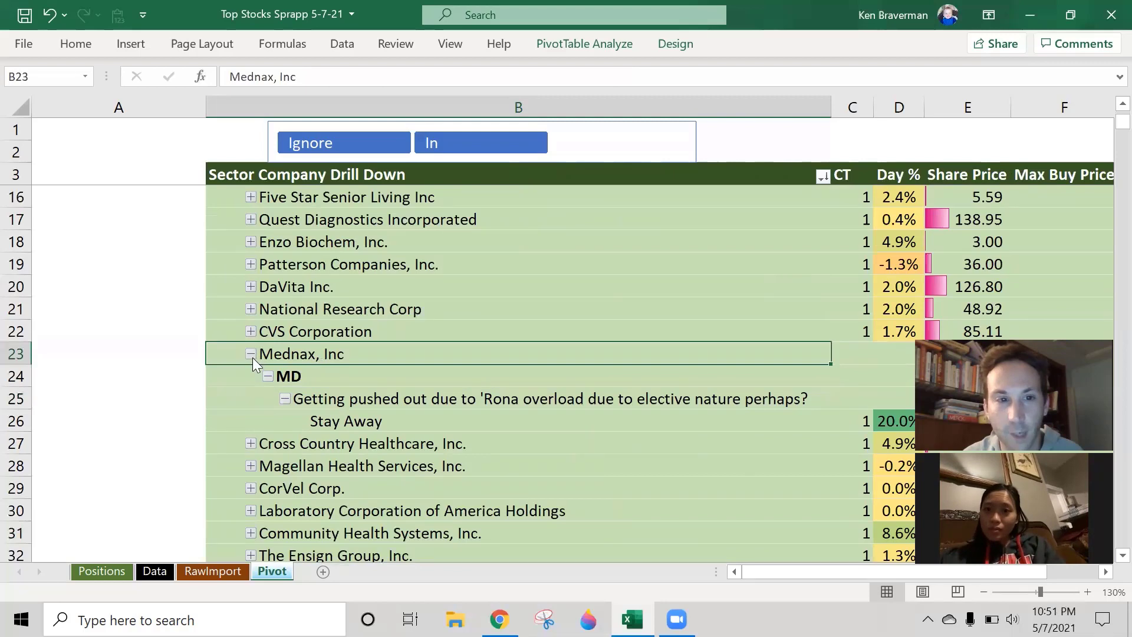
click(250, 354)
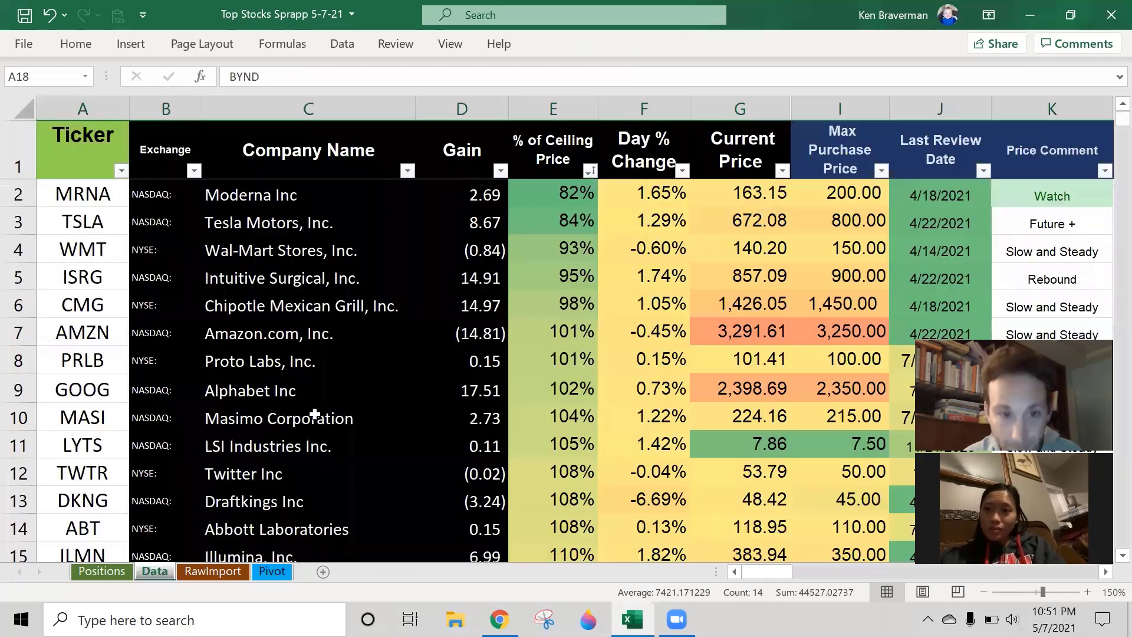
- Filter the Data sheet's Company Name column for "mednax"
click(155, 571)
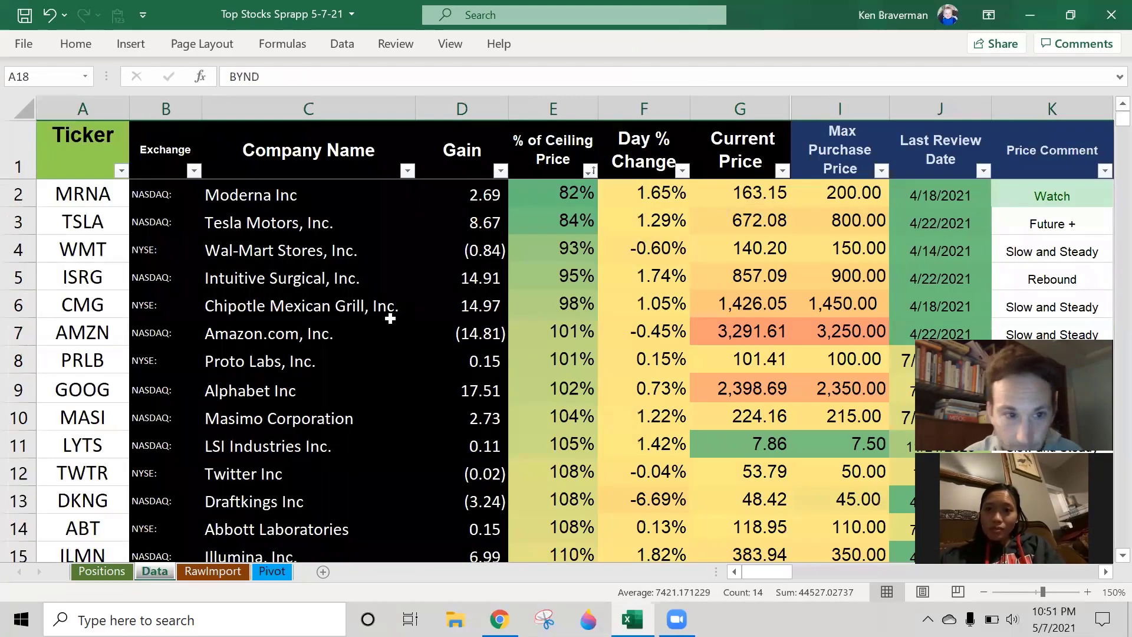
click(407, 171)
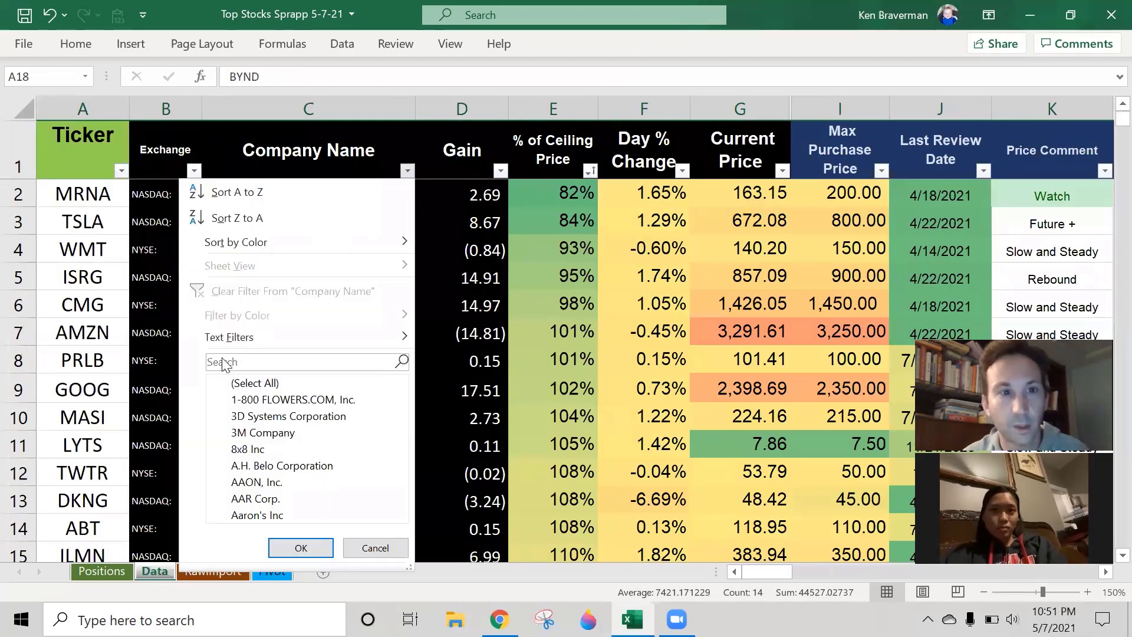
click(238, 362)
text(medn)
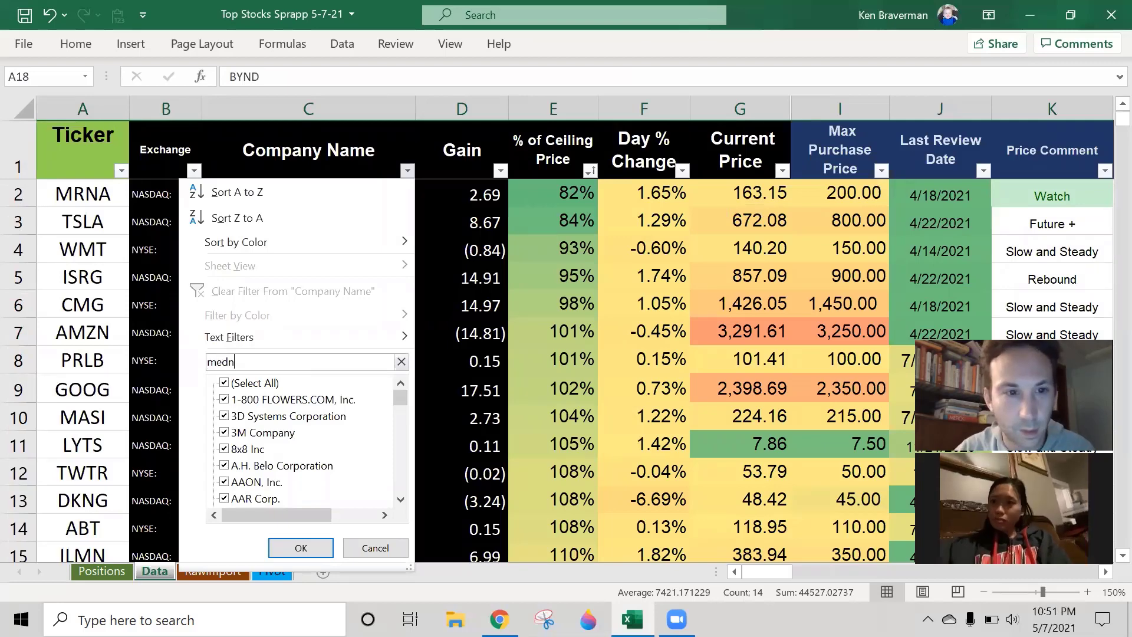
text(ax)
key(Return)
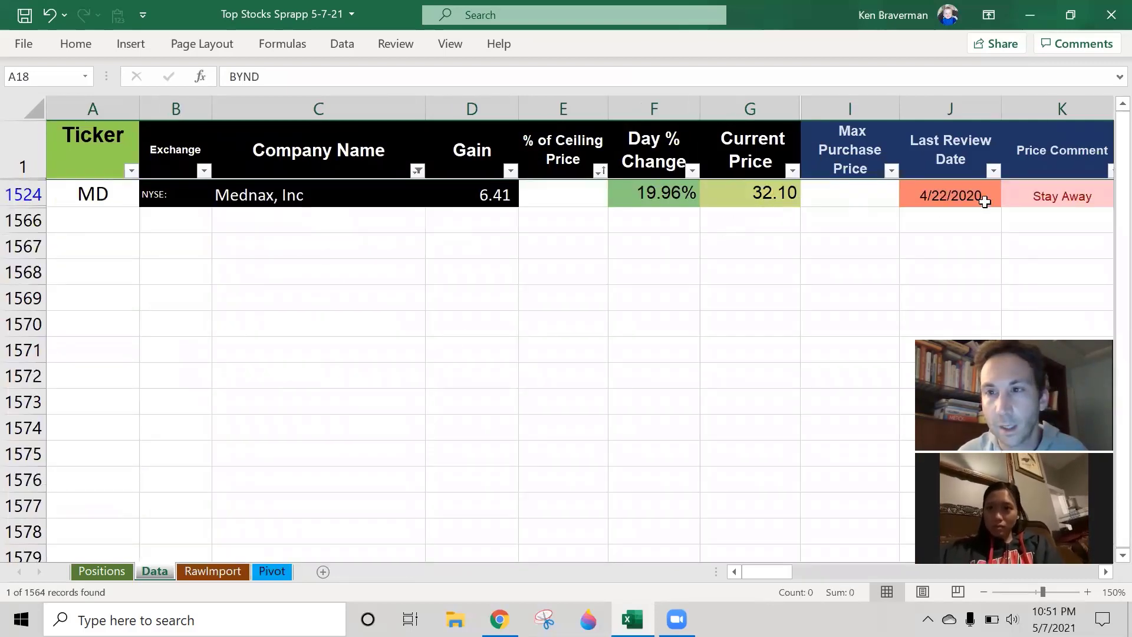
- Review Mednax's last review date, price comment, notes, main sector and day change across its row
click(1030, 198)
key(Left)
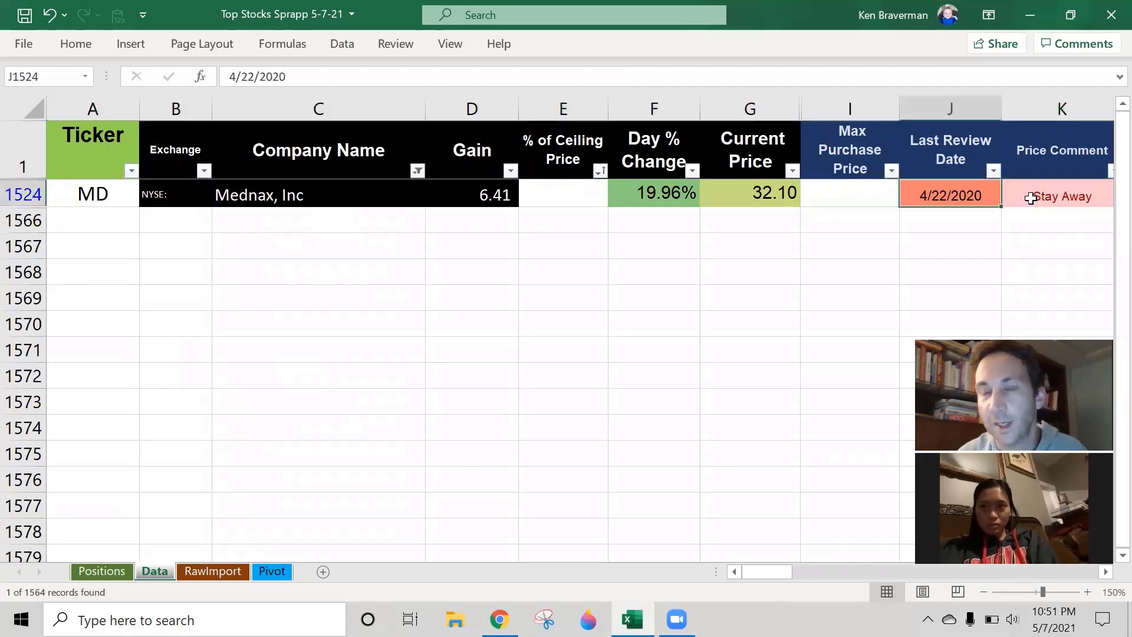
click(1032, 199)
click(1031, 198)
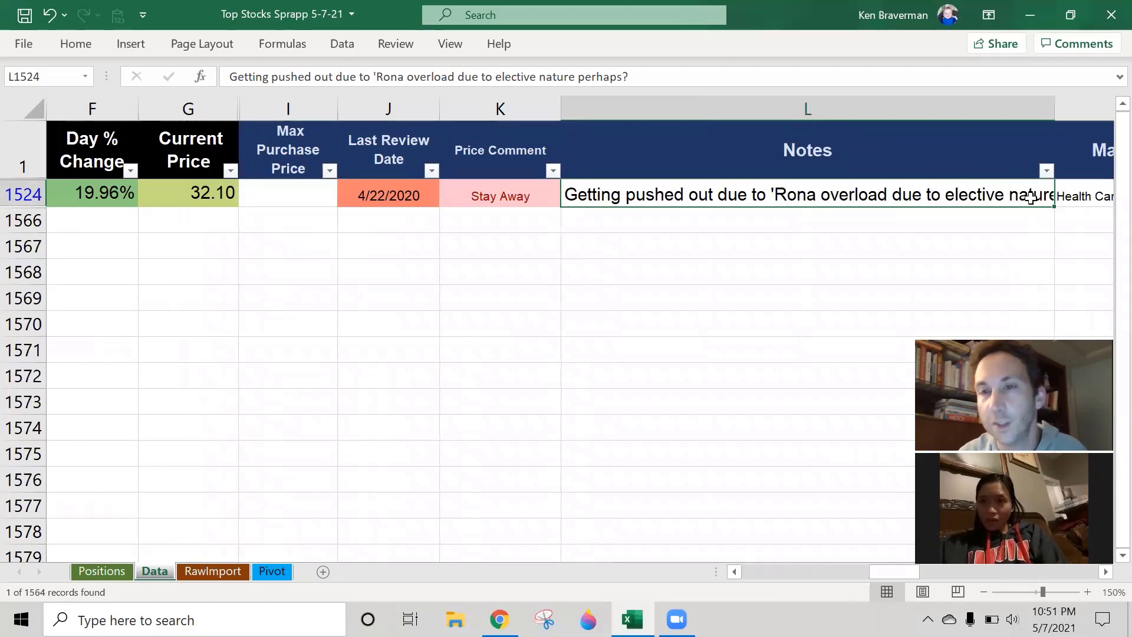
key(Right)
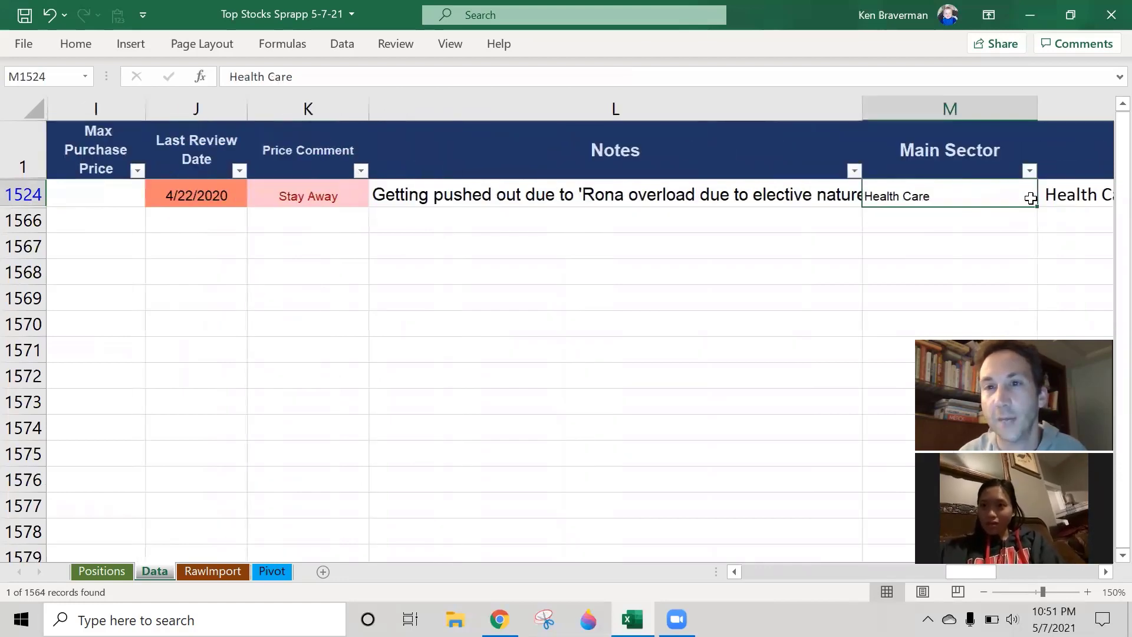
key(Left)
key(Left)
key(Left)
key(Left)
key(Left)
key(Left)
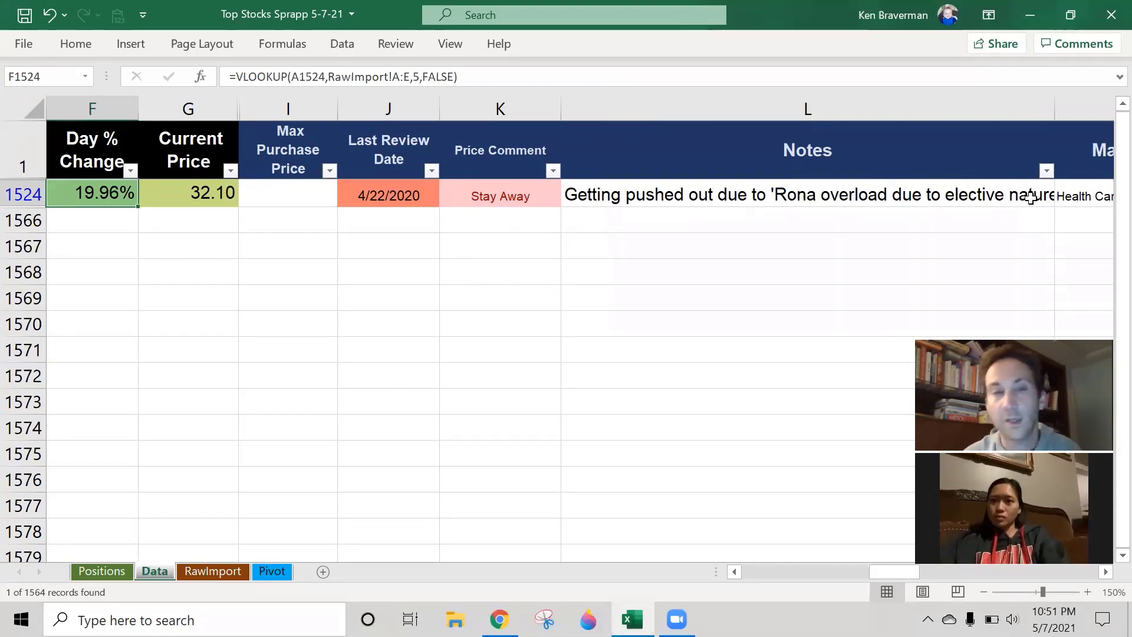
key(Left)
key(Left)
key(Left)
key(Left)
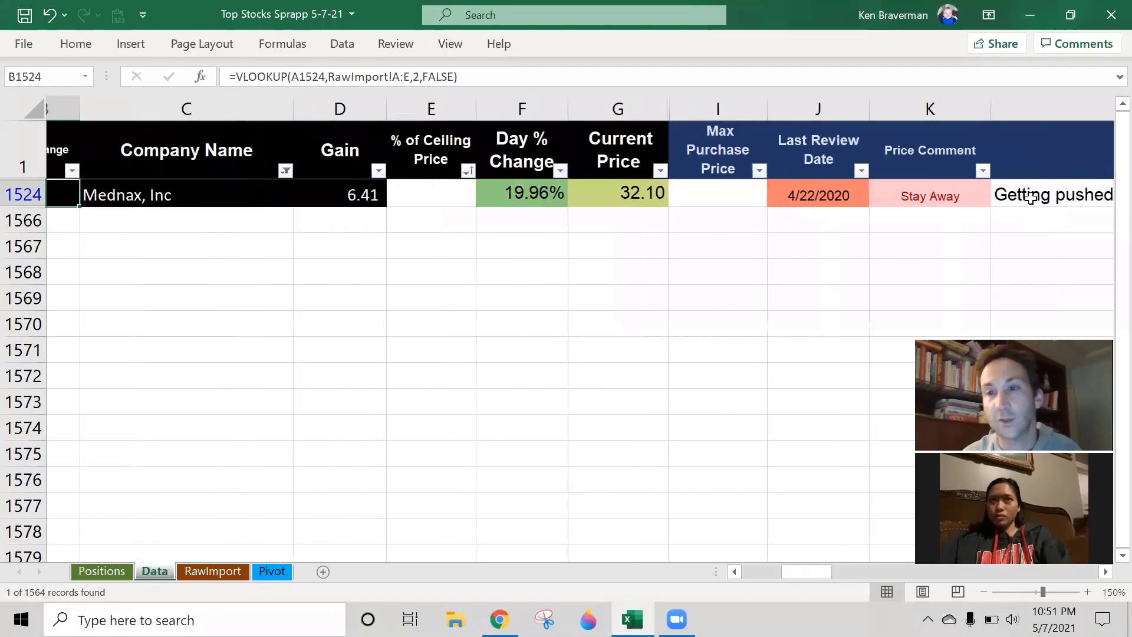
key(Left)
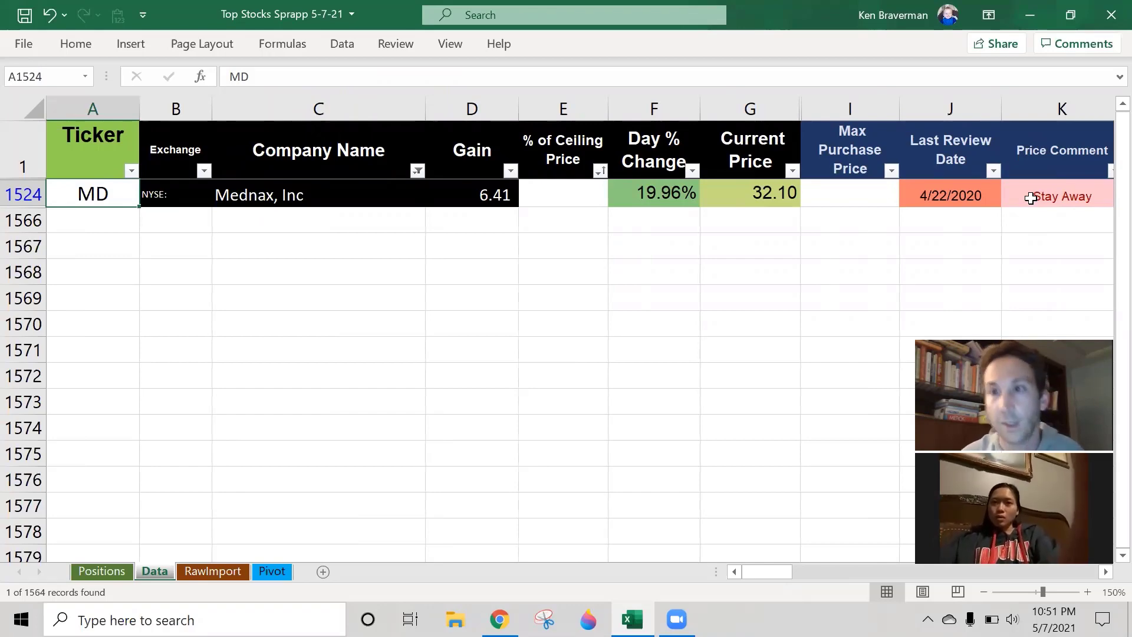
- Set Mednax's price comment to Rebound and its last review date to 5/7/2021
click(1031, 198)
text(Rebound)
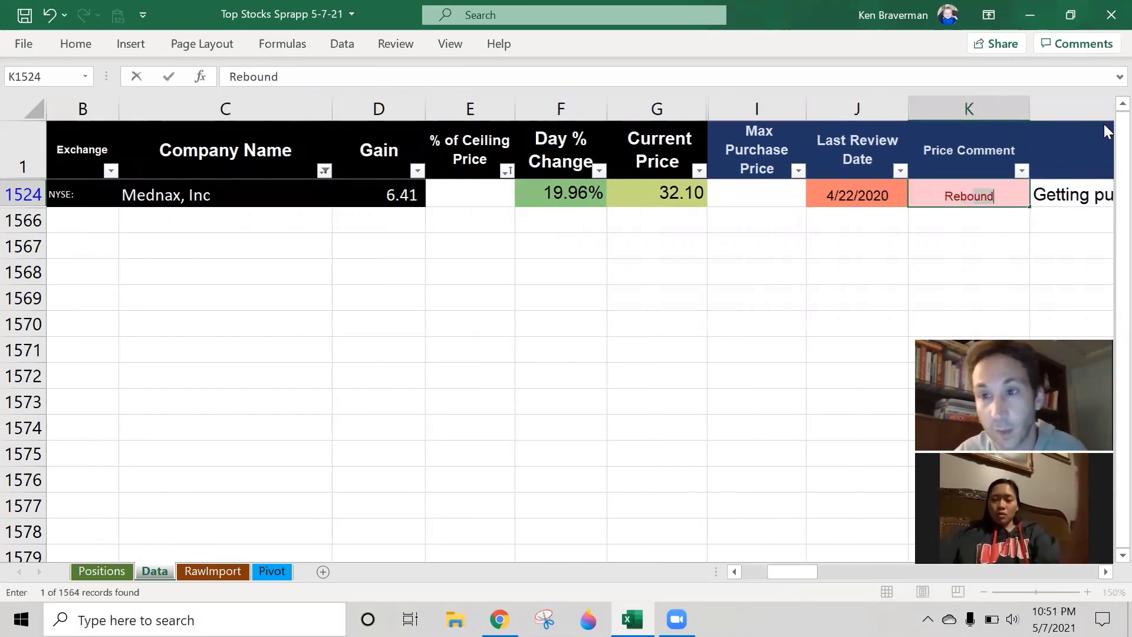
key(Return)
key(Up)
key(Left)
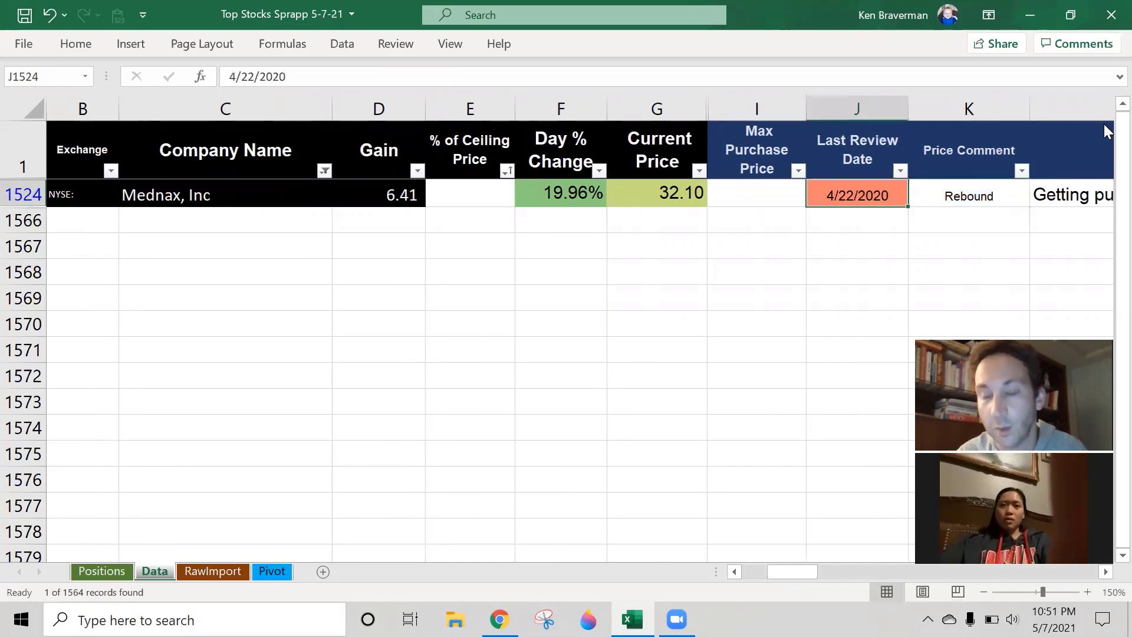
text(5/7)
key(Return)
key(Up)
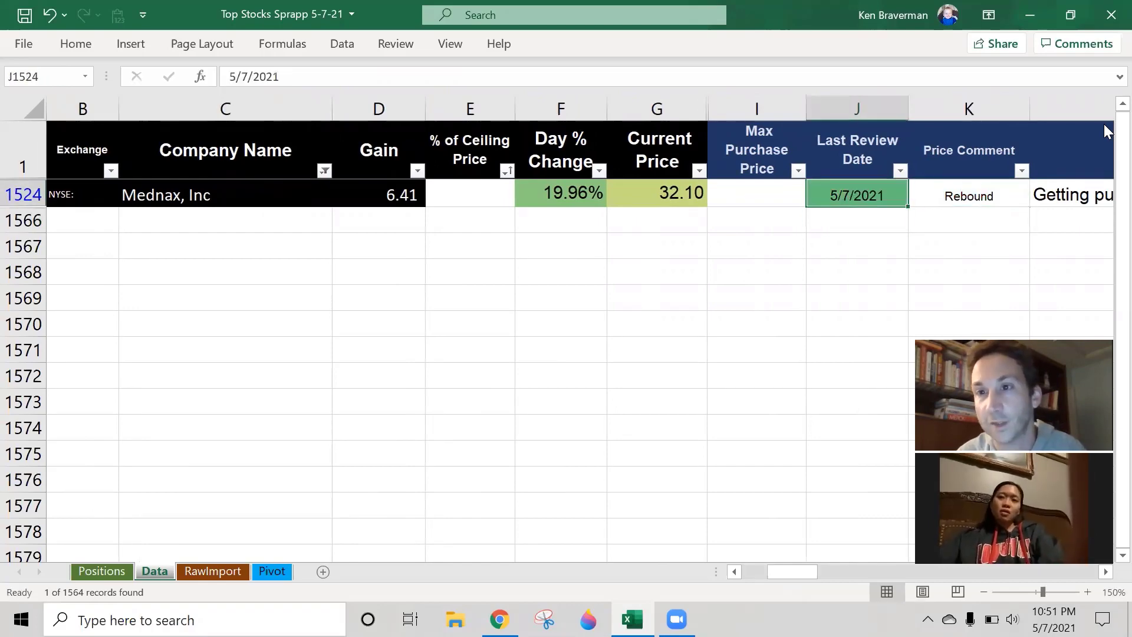
- Replace Mednax's note with "Need to update notes"
key(Right)
key(Right)
text(Up)
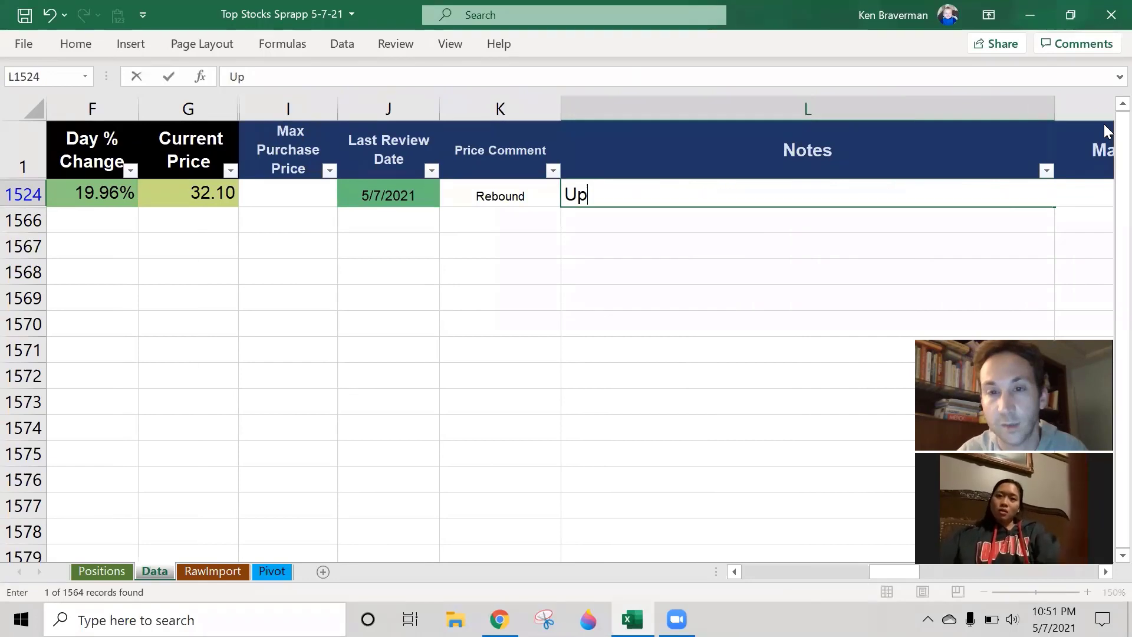
key(BackSpace)
key(BackSpace)
text(Need to update notes)
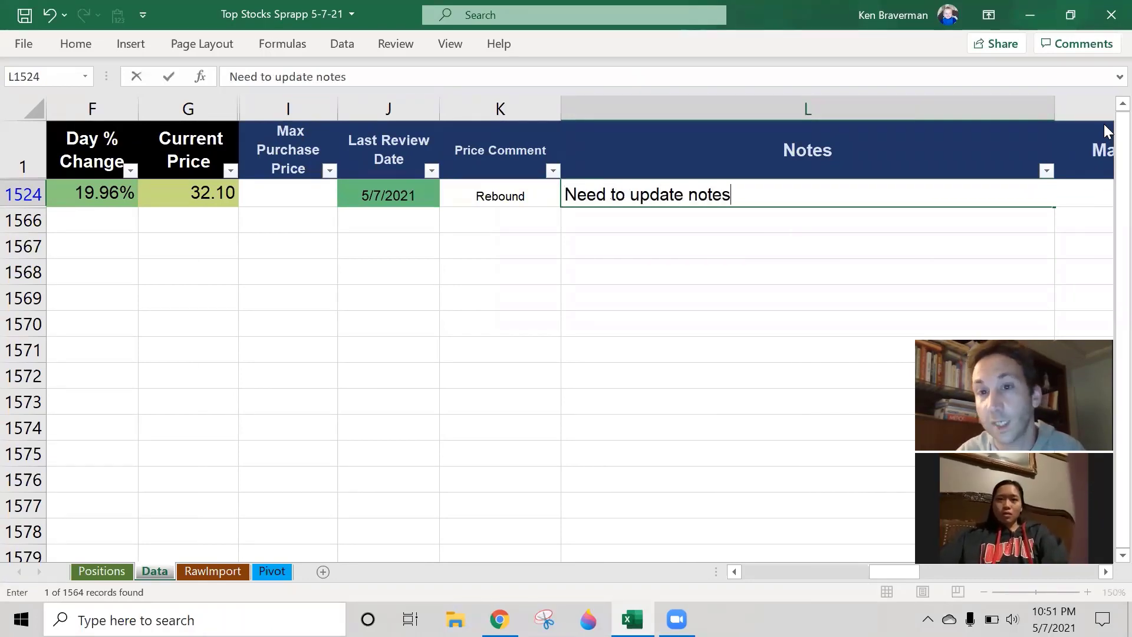
key(Return)
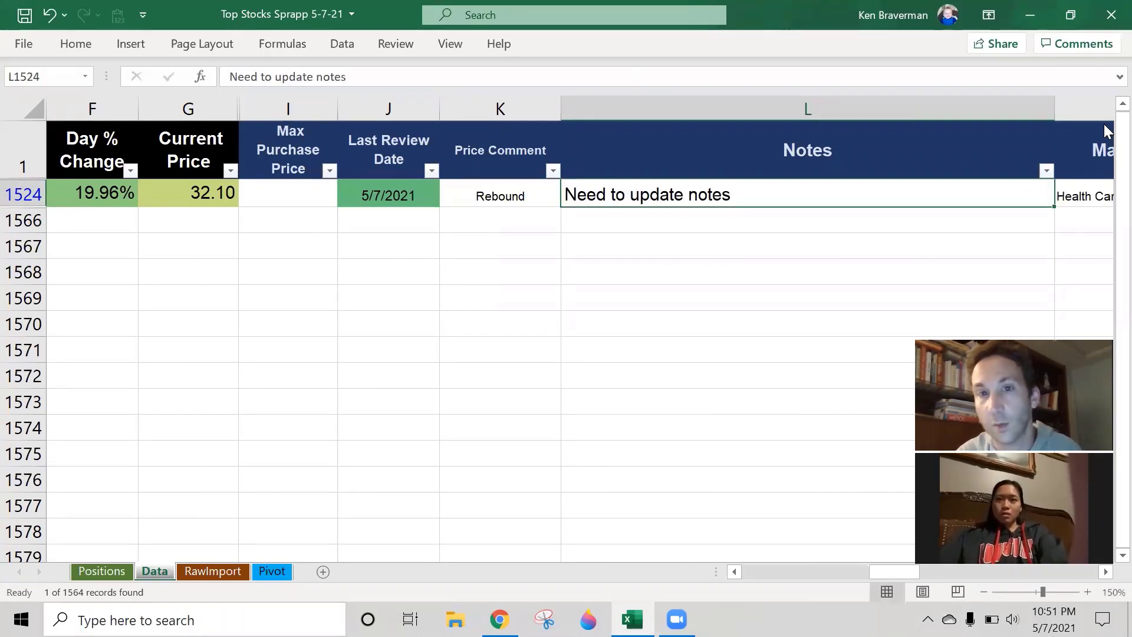
- Clear the Company Name filter and return to the first company in the stock list
key(Left)
key(Left)
key(Left)
key(Left)
key(Left)
key(Left)
key(Left)
key(Left)
key(Left)
key(Left)
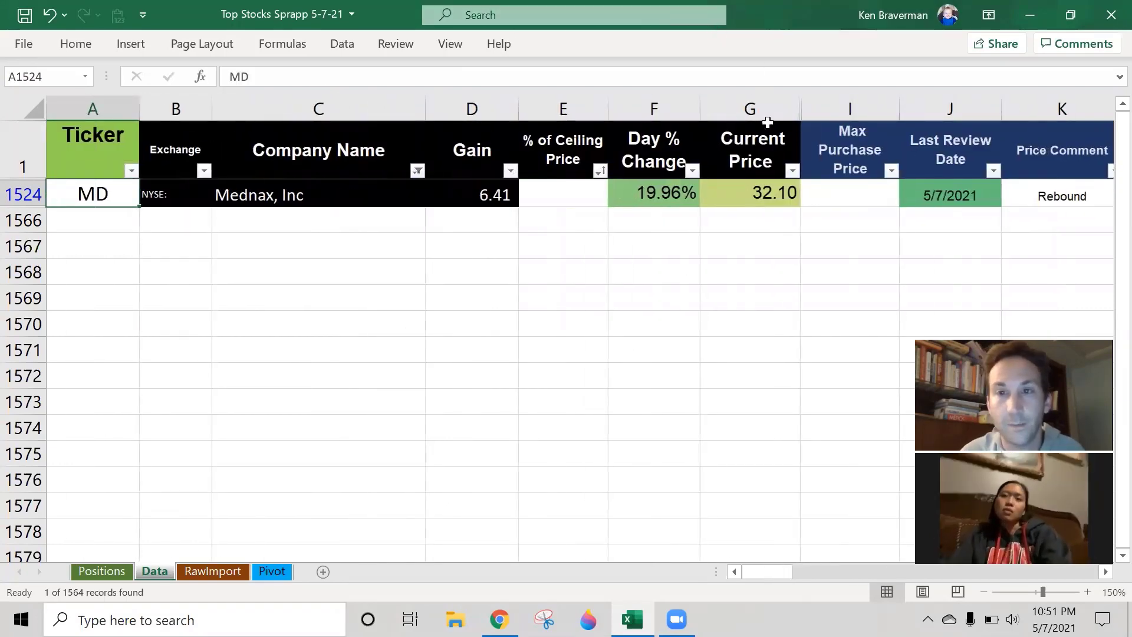
click(418, 170)
click(340, 296)
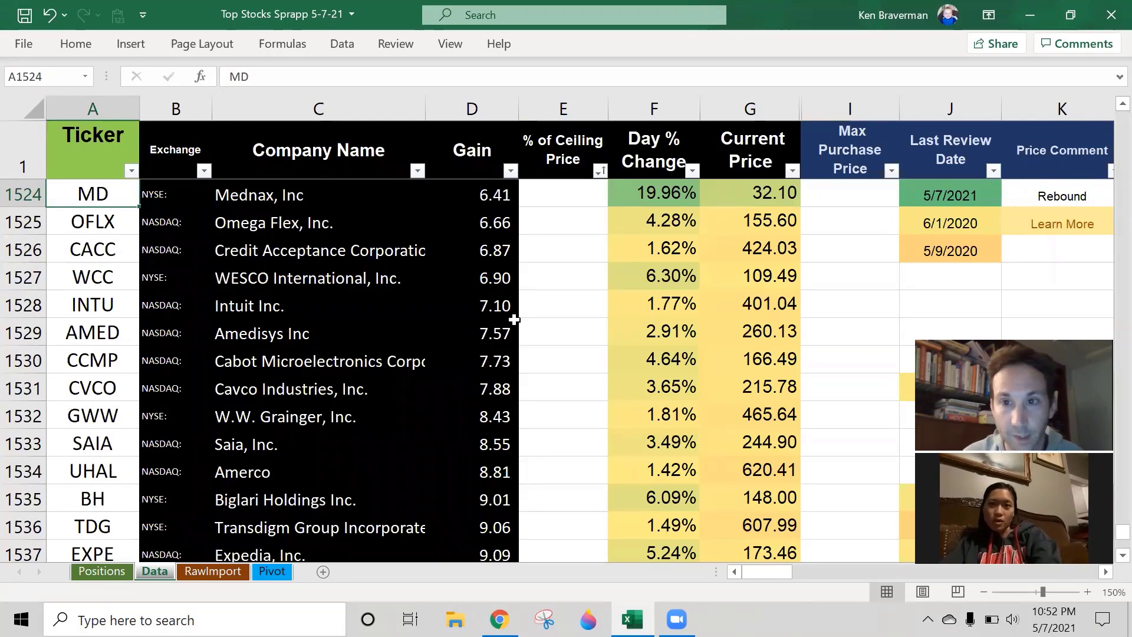
scroll(491, 268, up, 1)
scroll(481, 248, up, 7)
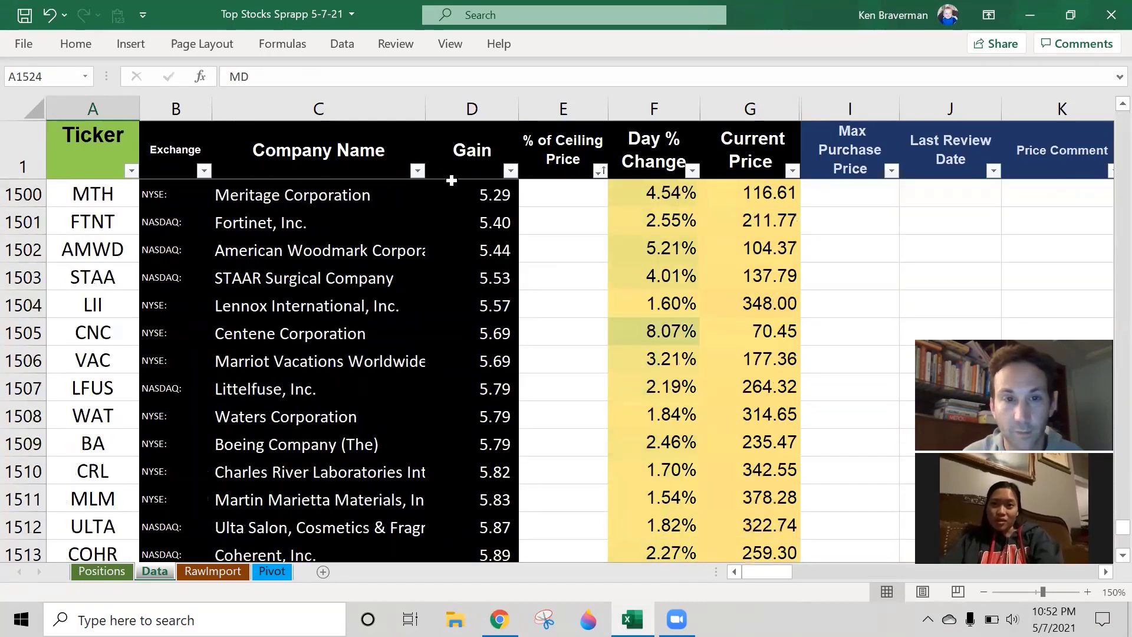
click(363, 167)
key(Down)
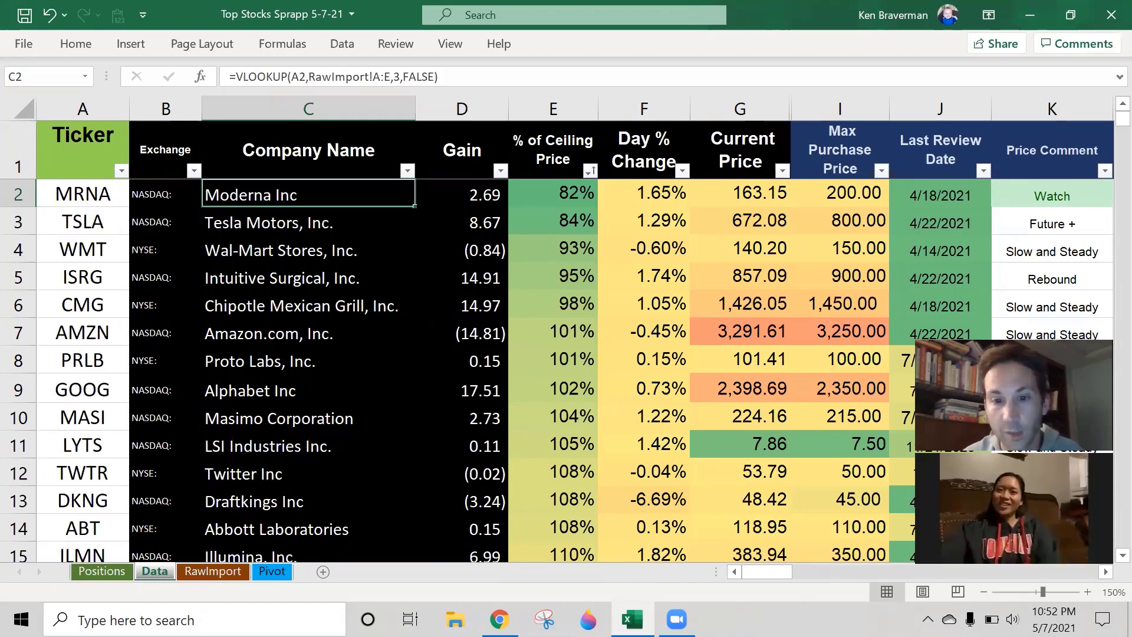
click(455, 390)
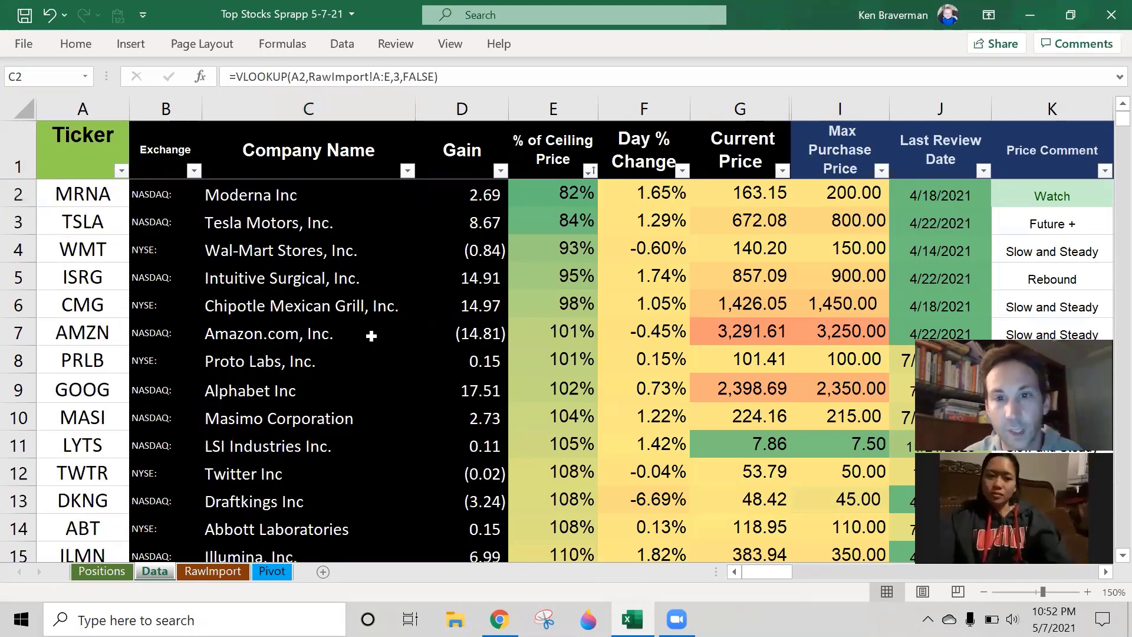
- On the Pivot sheet, collapse the Health Care sector and narrow the empty column A beside the table
key(ctrl+Page_Down)
key(ctrl+Page_Down)
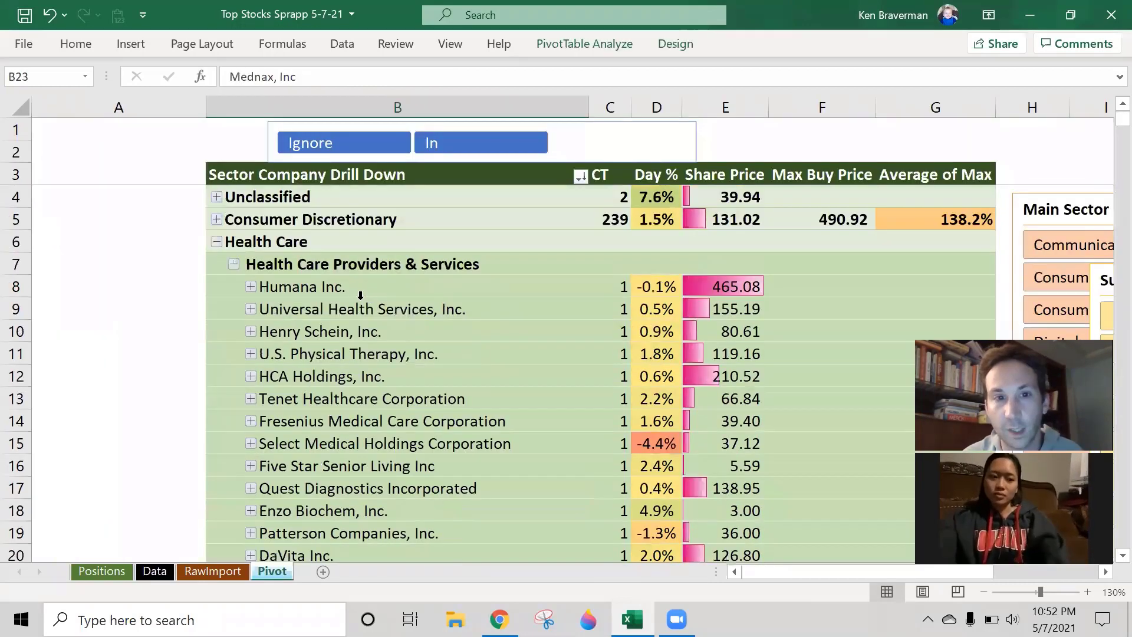
click(217, 242)
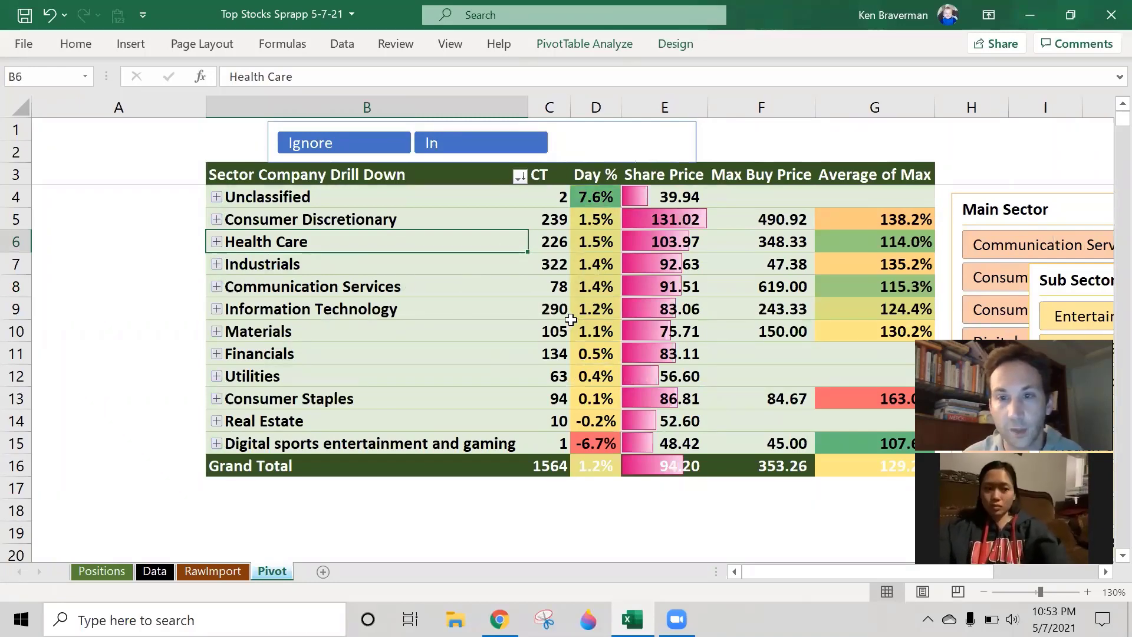
mouse_move(545, 302)
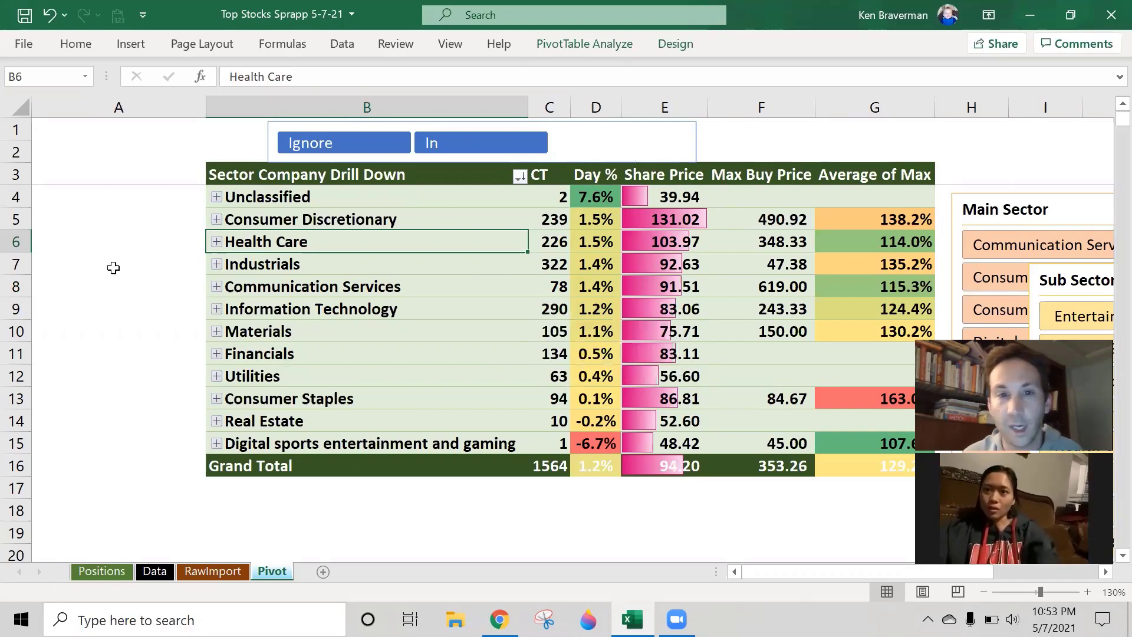
drag(201, 110, 76, 110)
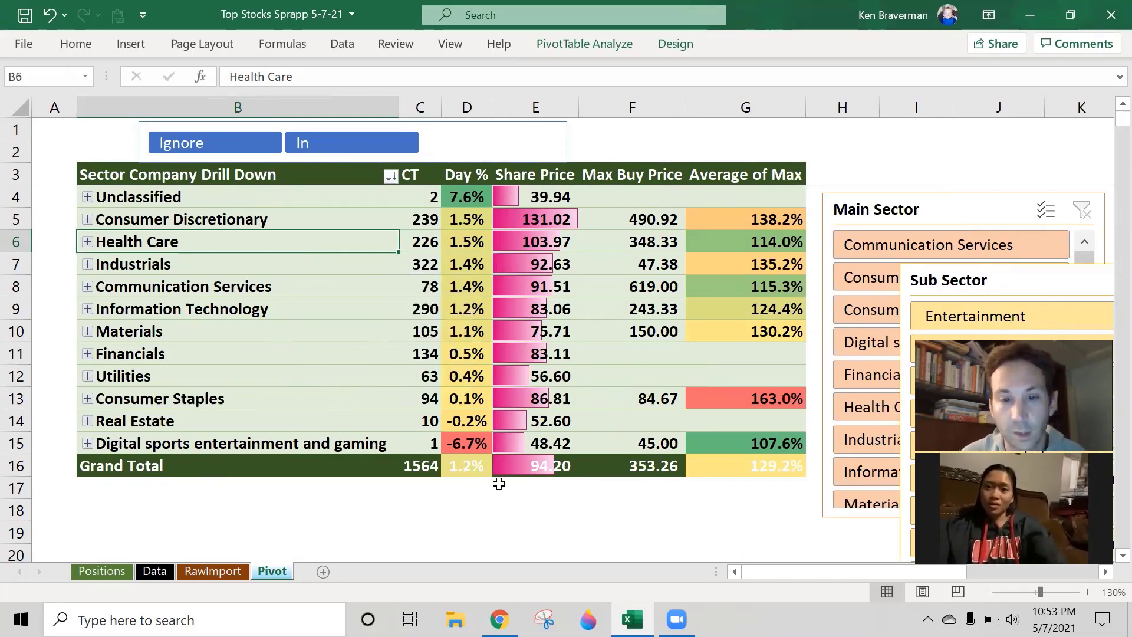
- Review the Gain (%) values of the four Intuitive Surgical and Tesla options on the Positions sheet
click(101, 571)
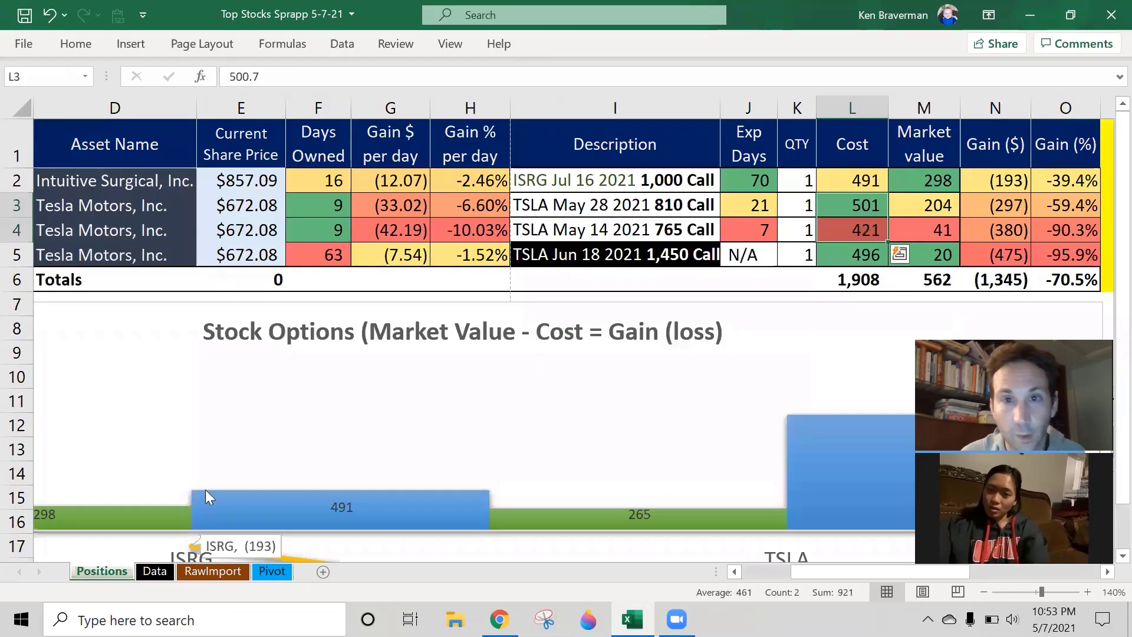
drag(1057, 182, 1068, 263)
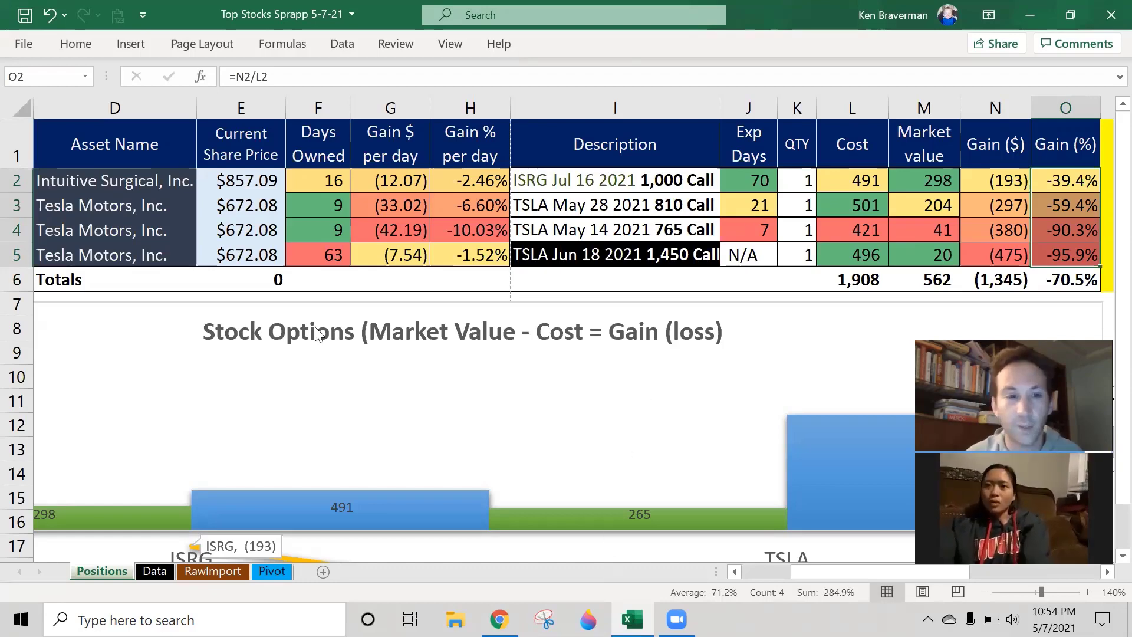
- Switch to the Top Stocks Google Sheet, set its zoom to 90%, and reduce the Tesla and Wal-Mart row heights
key(alt+Tab)
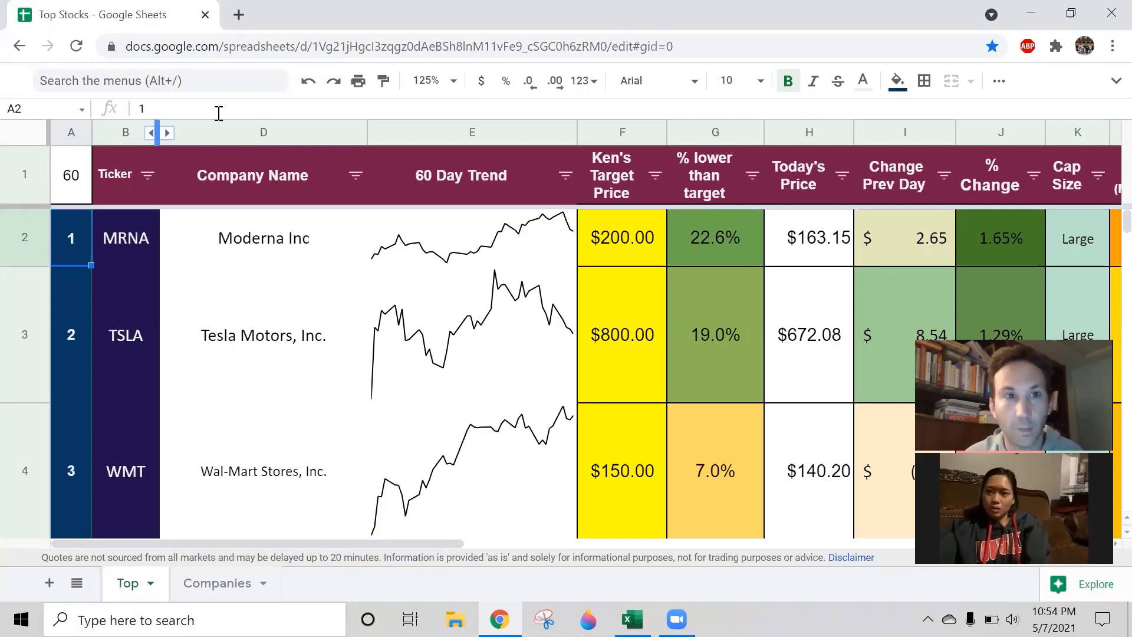
click(455, 81)
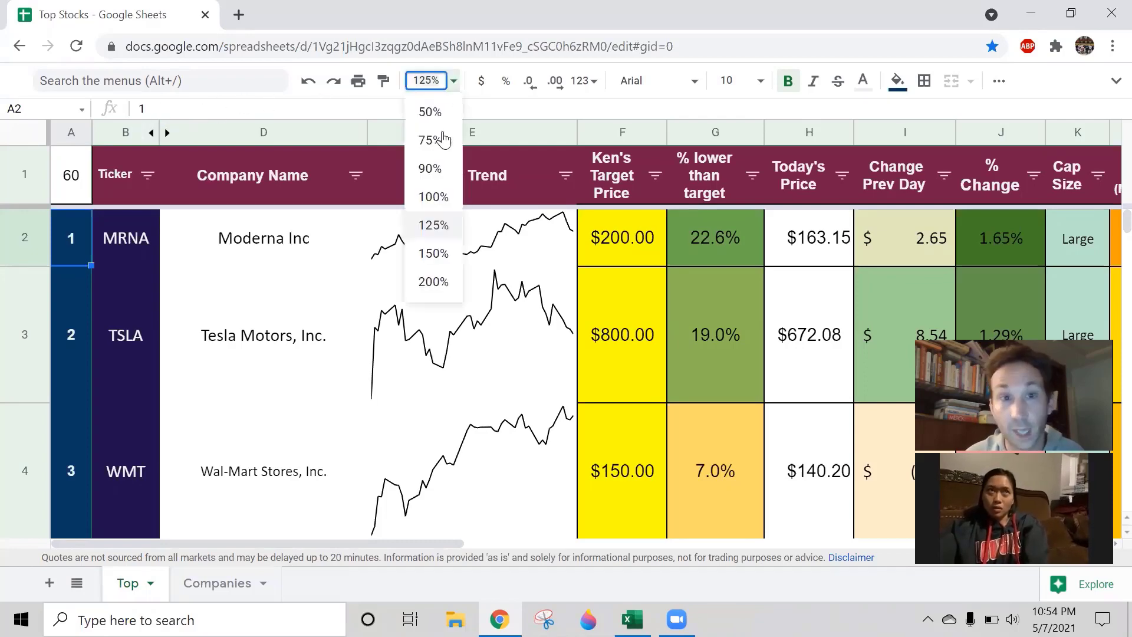
click(439, 168)
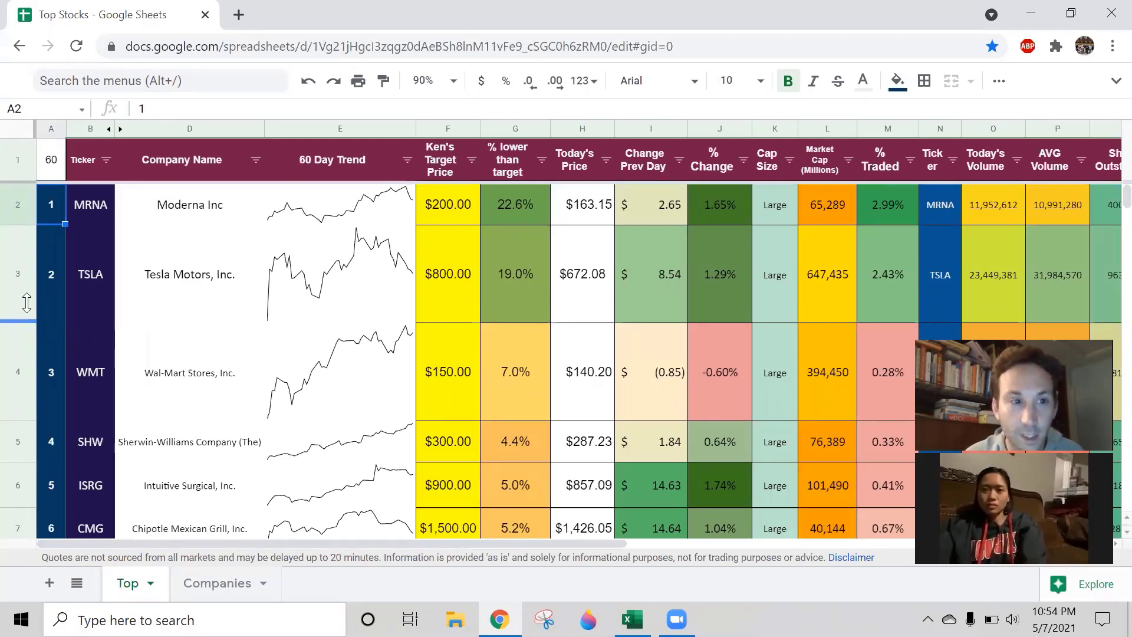
drag(27, 323, 29, 277)
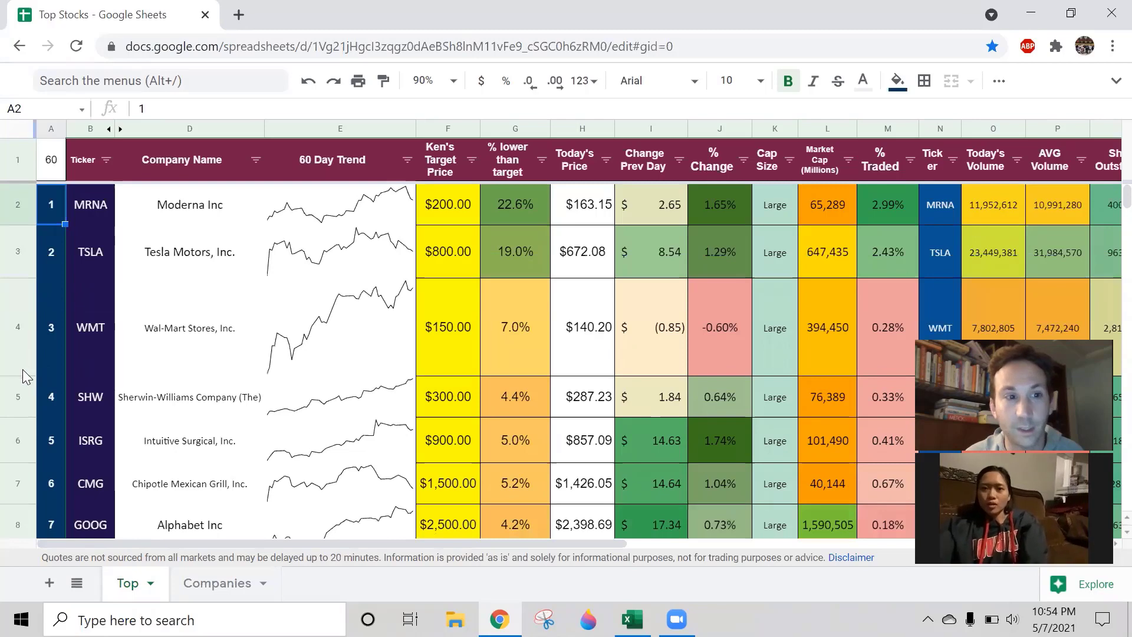
click(20, 358)
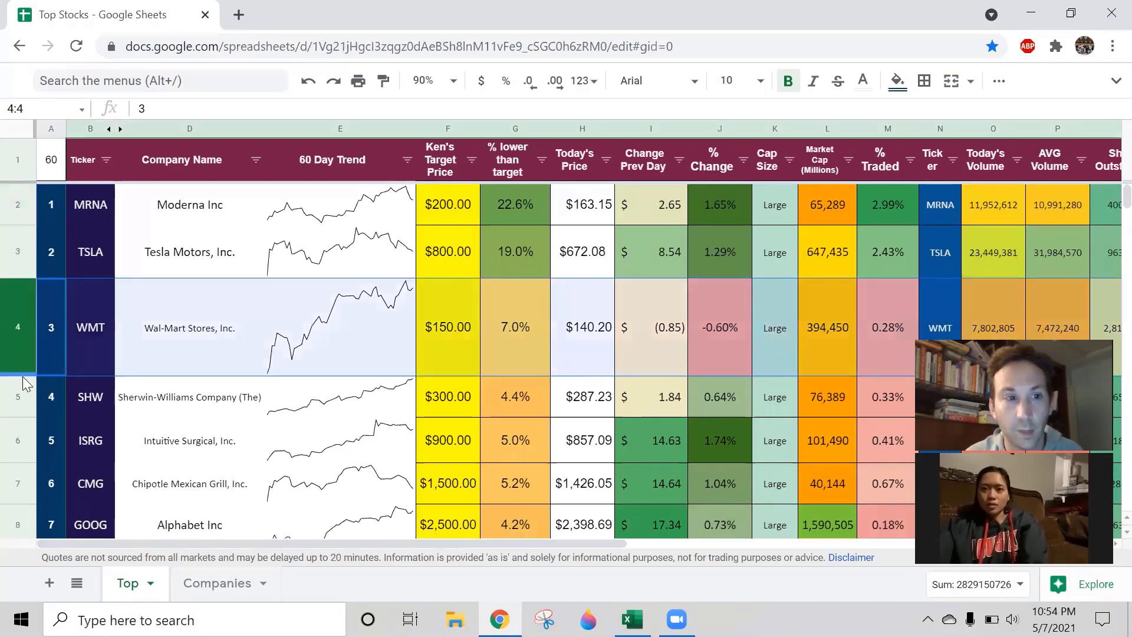
drag(24, 373, 23, 332)
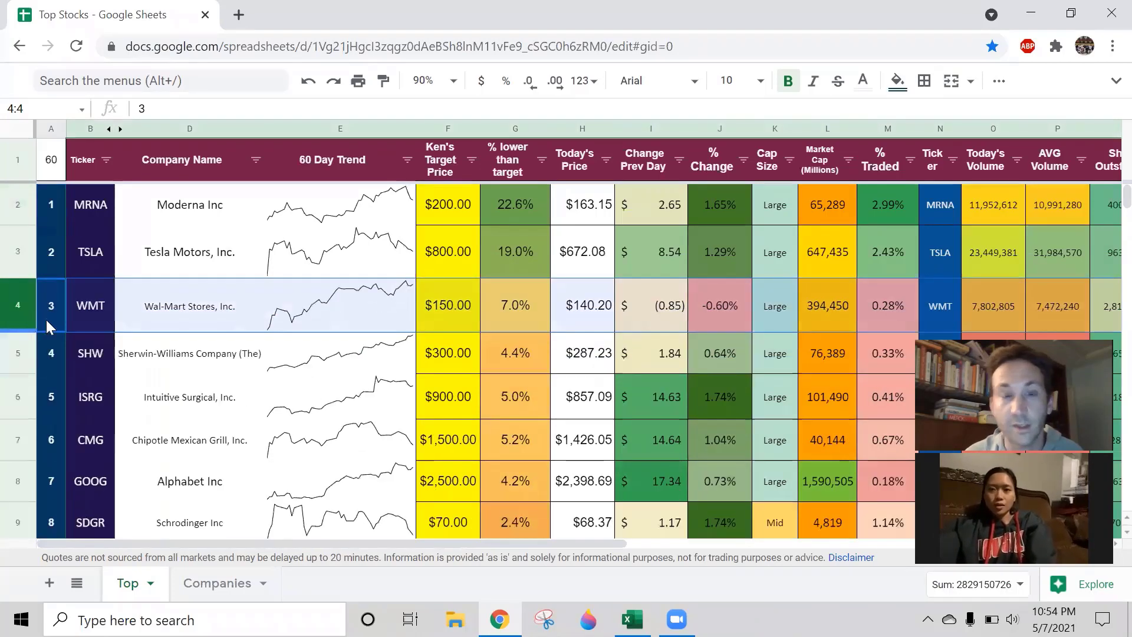
- Sort the Top sheet's stocks by % Change in descending order (Z → A)
click(708, 305)
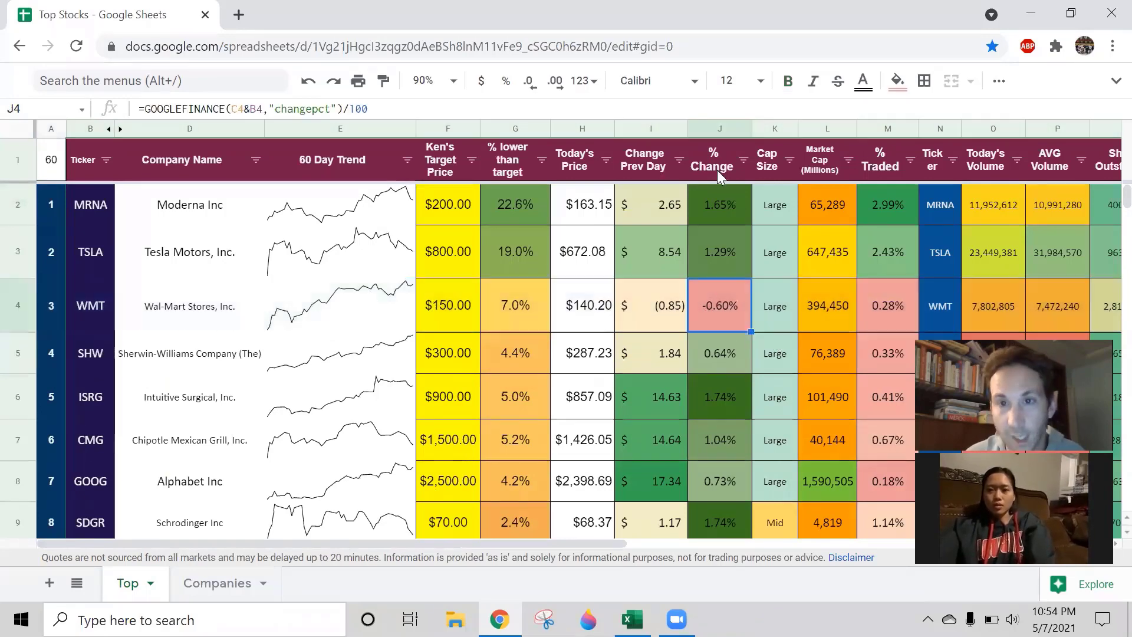
click(744, 159)
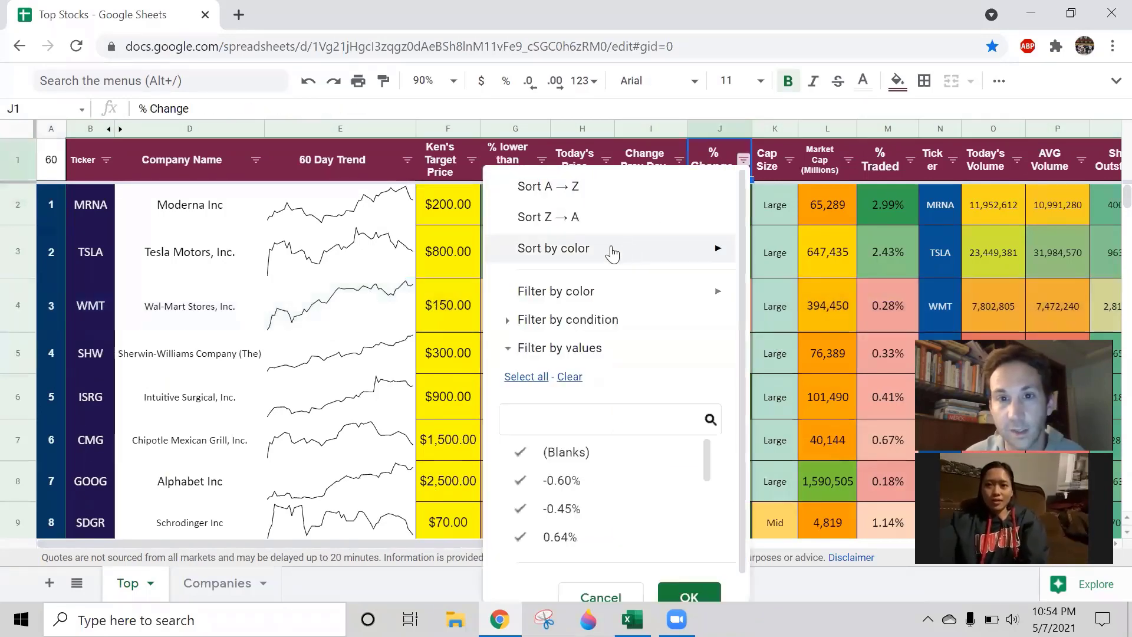
click(592, 223)
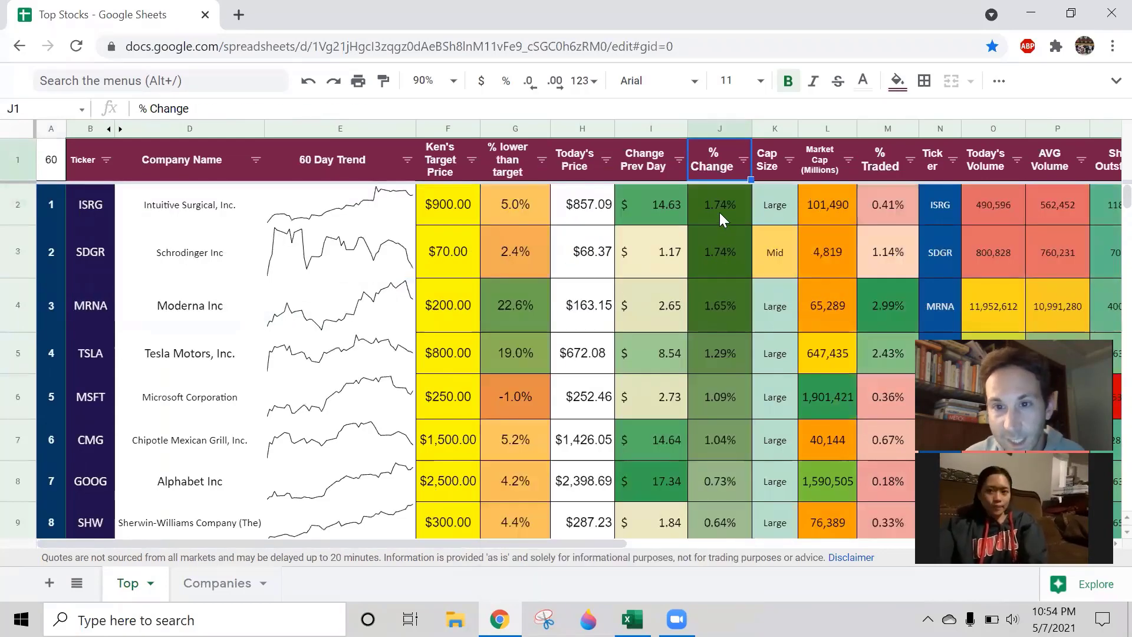
- Examine the % Change values of the rising stocks from Intuitive Surgical to Sherwin-Williams, and of the falling Amazon and Wal-Mart
click(720, 213)
key(shift+Down)
key(shift+Down)
key(shift+Down)
key(shift+Down)
key(shift+Down)
key(shift+Down)
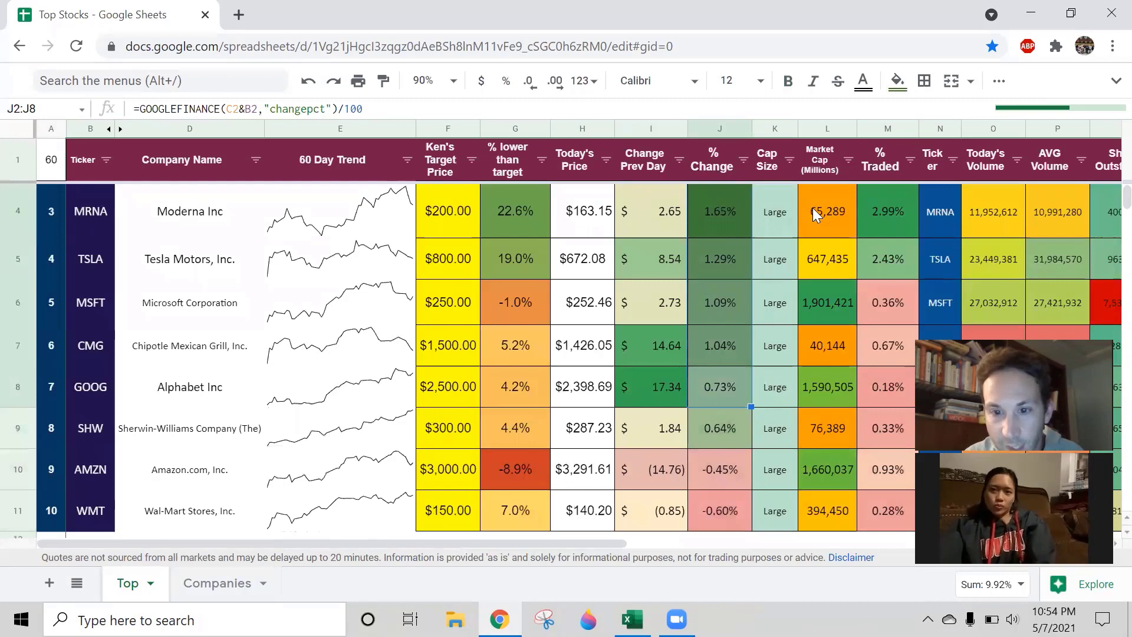
key(shift+Down)
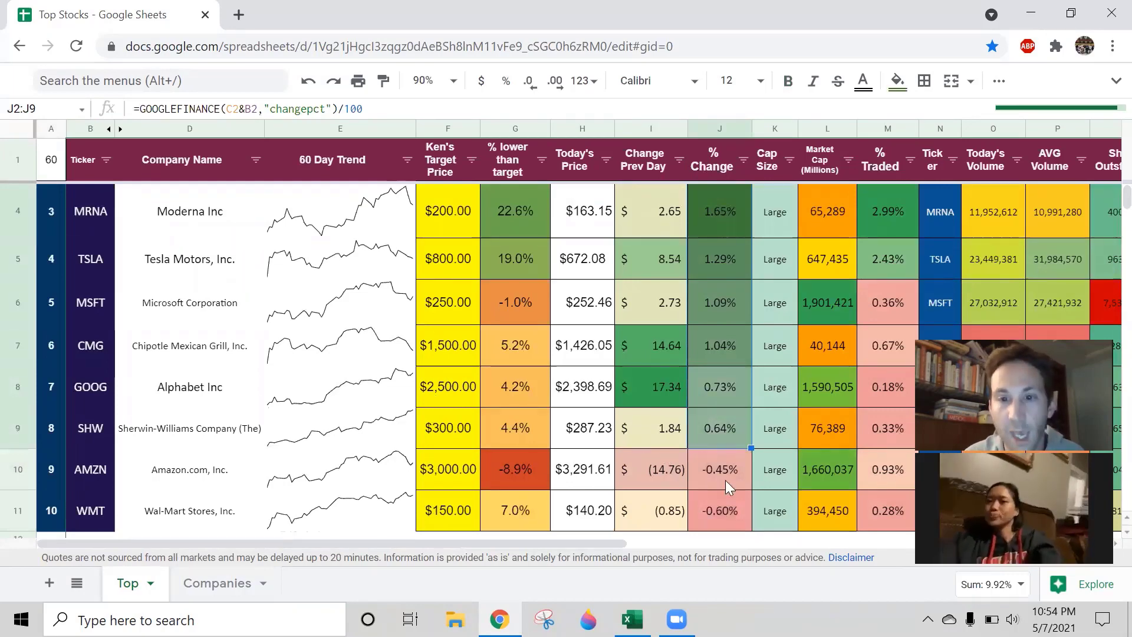
click(220, 516)
drag(719, 469, 718, 502)
- Compare the % Change of the three leading stocks, Intuitive Surgical, Schrodinger and Moderna, and check their company names
scroll(733, 455, up, 1)
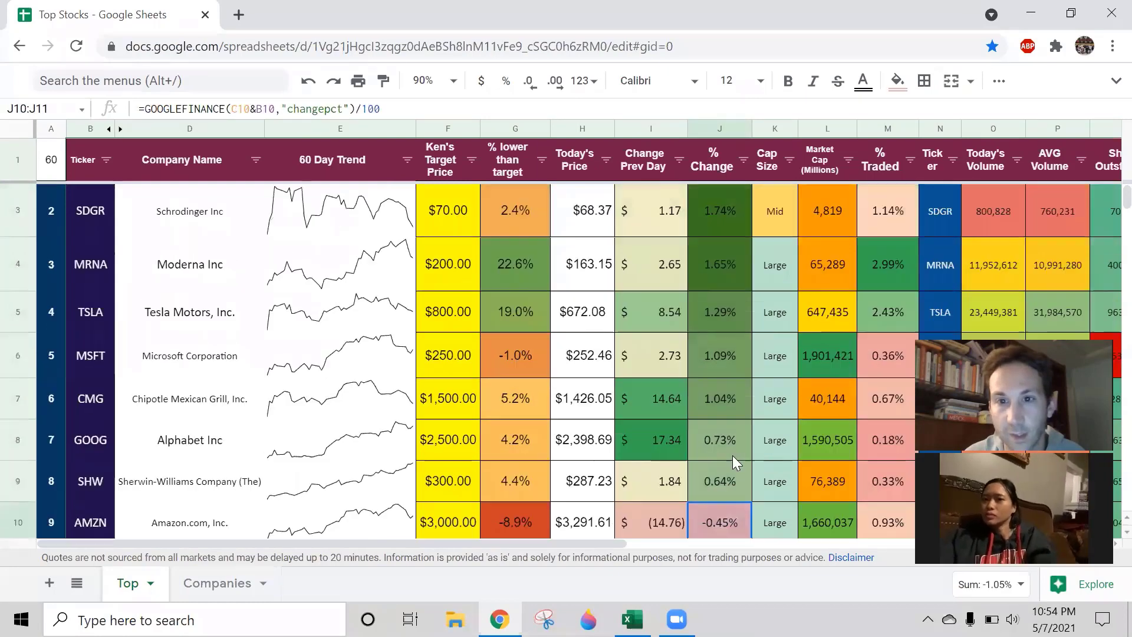
scroll(733, 456, up, 1)
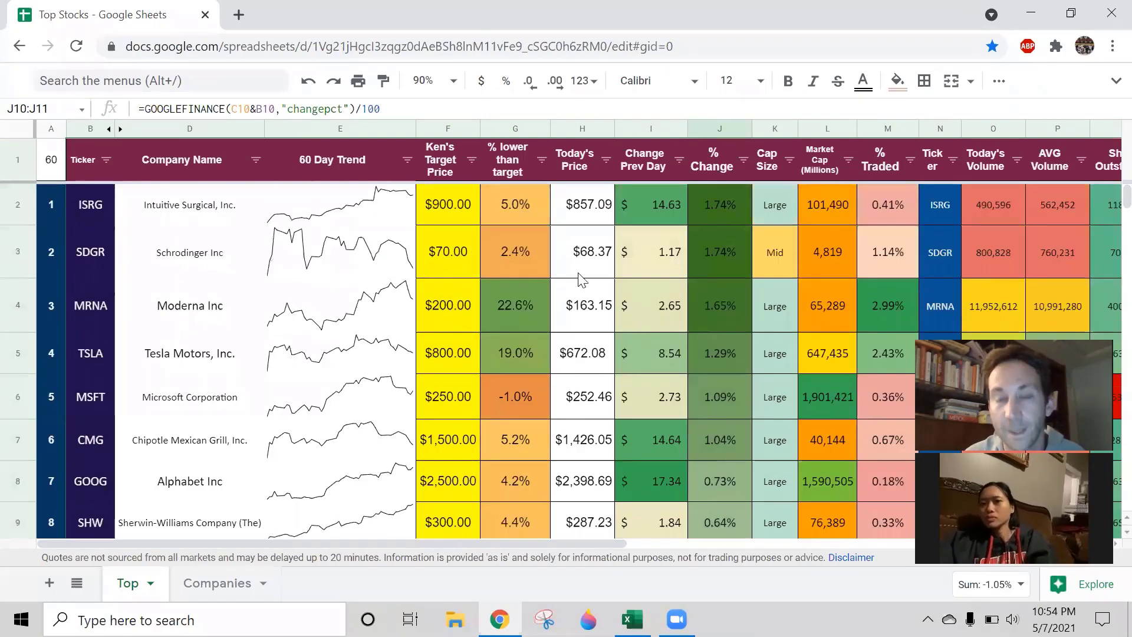
click(722, 207)
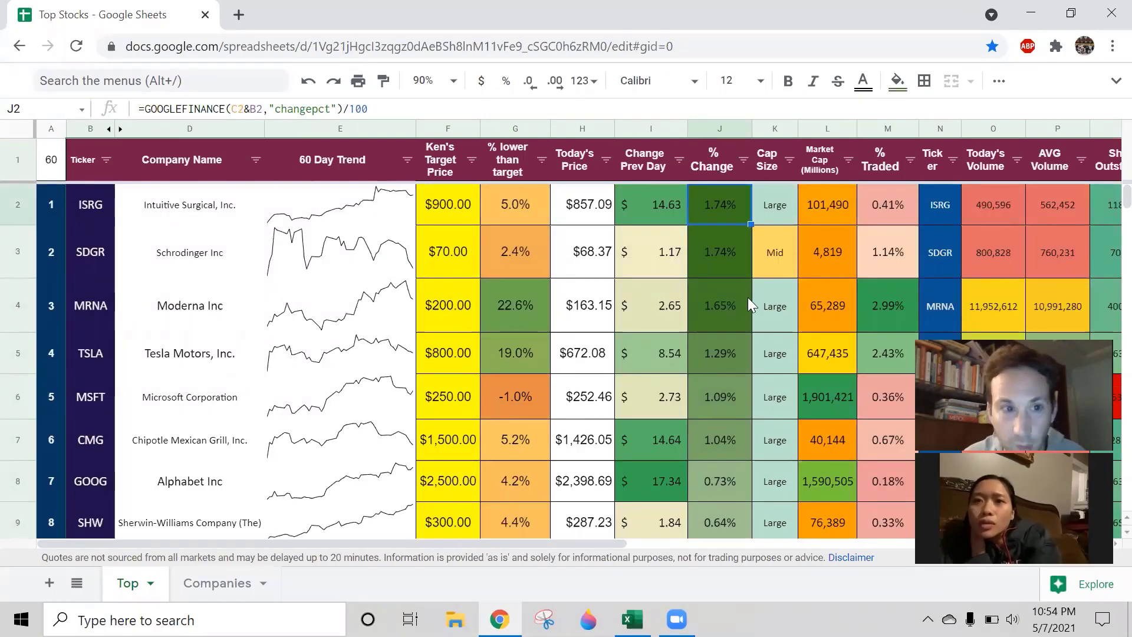
click(715, 261)
click(210, 267)
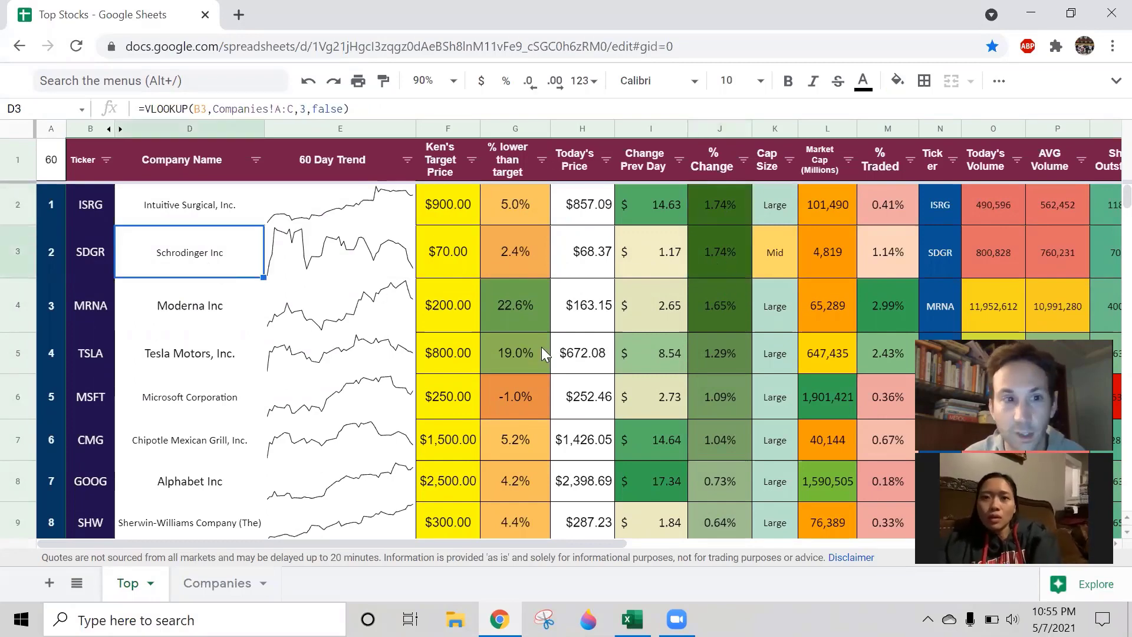
click(727, 307)
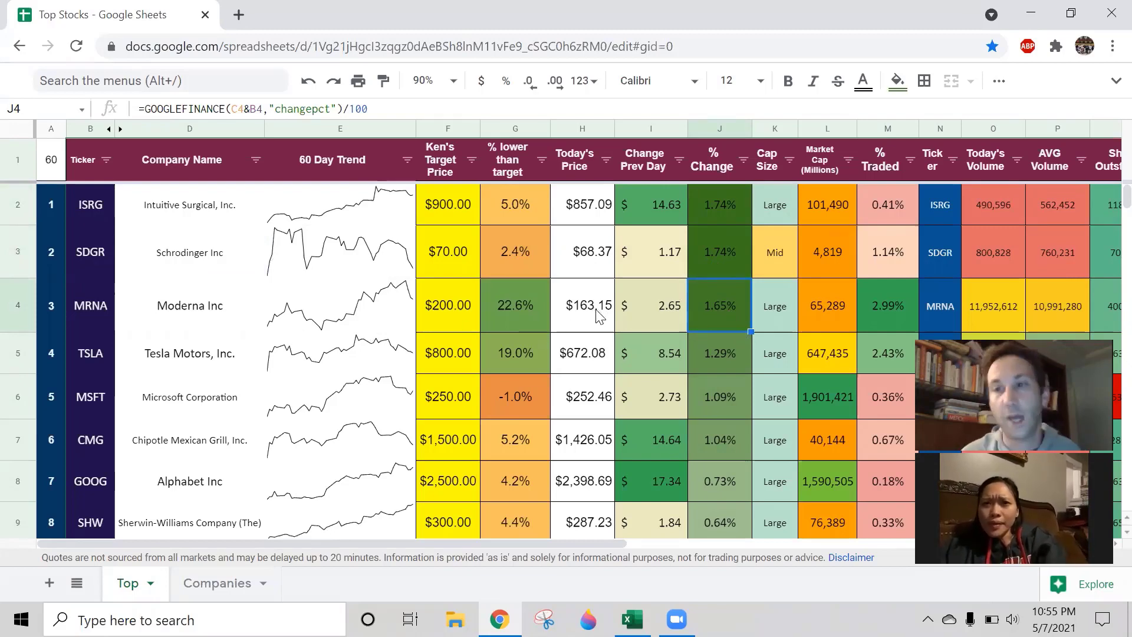
click(174, 306)
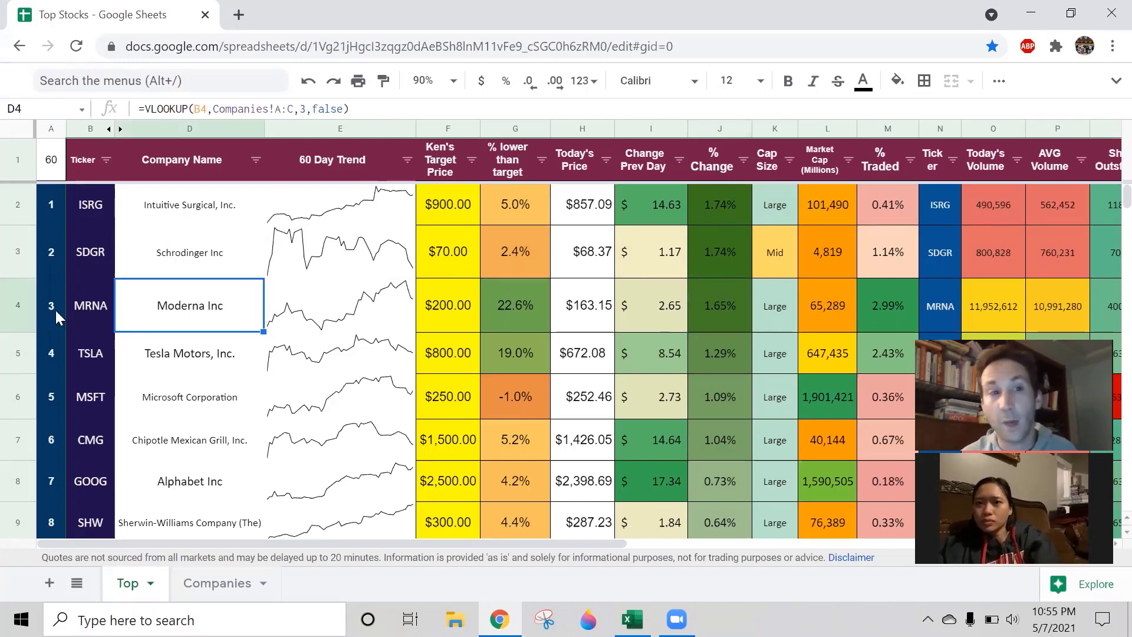
- Review Moderna's whole row, including its target price, % Change and today's price
click(20, 305)
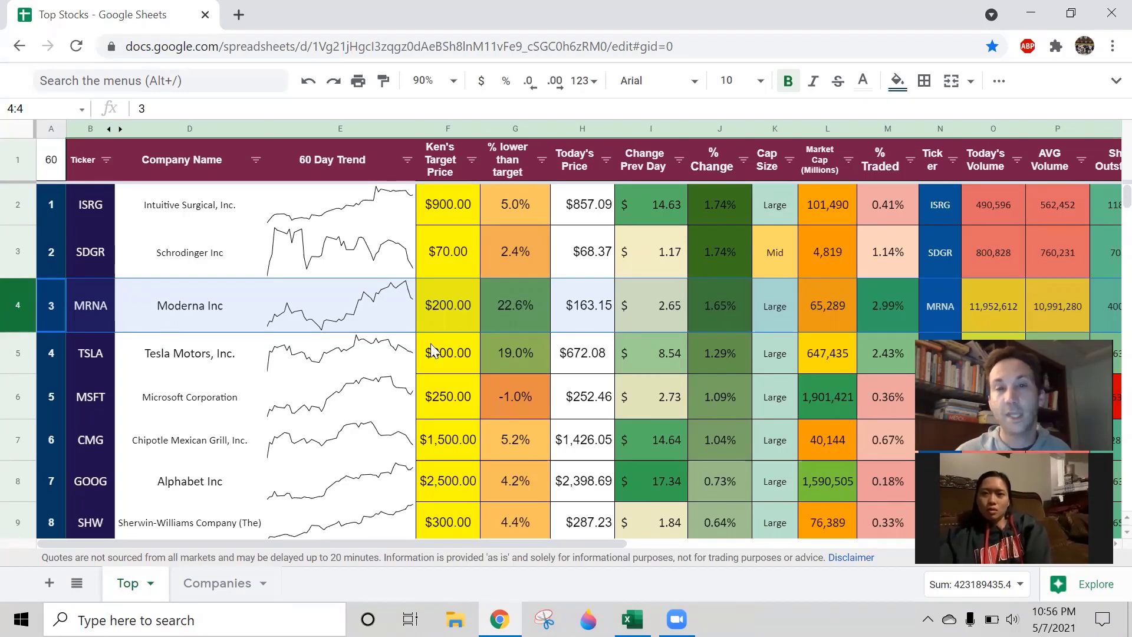
click(452, 319)
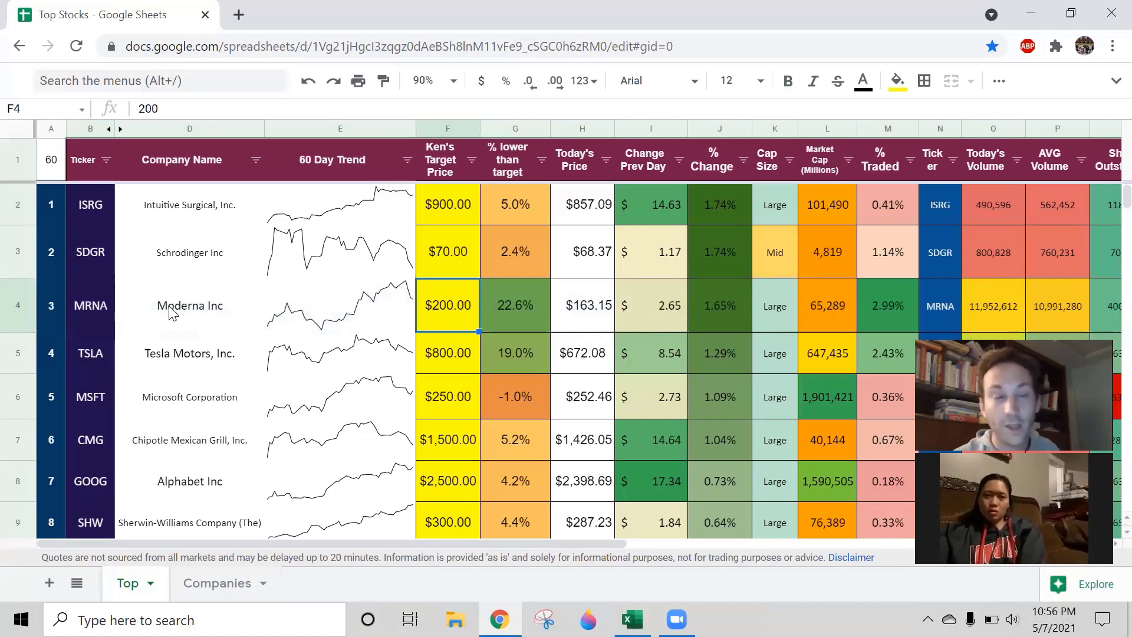
click(19, 303)
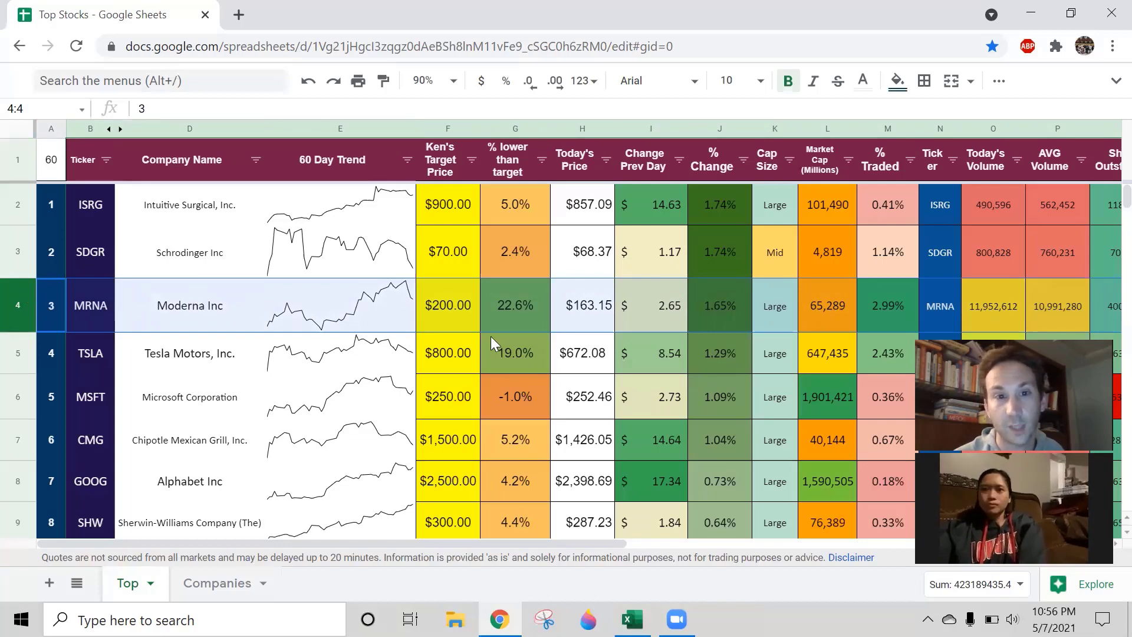
click(722, 314)
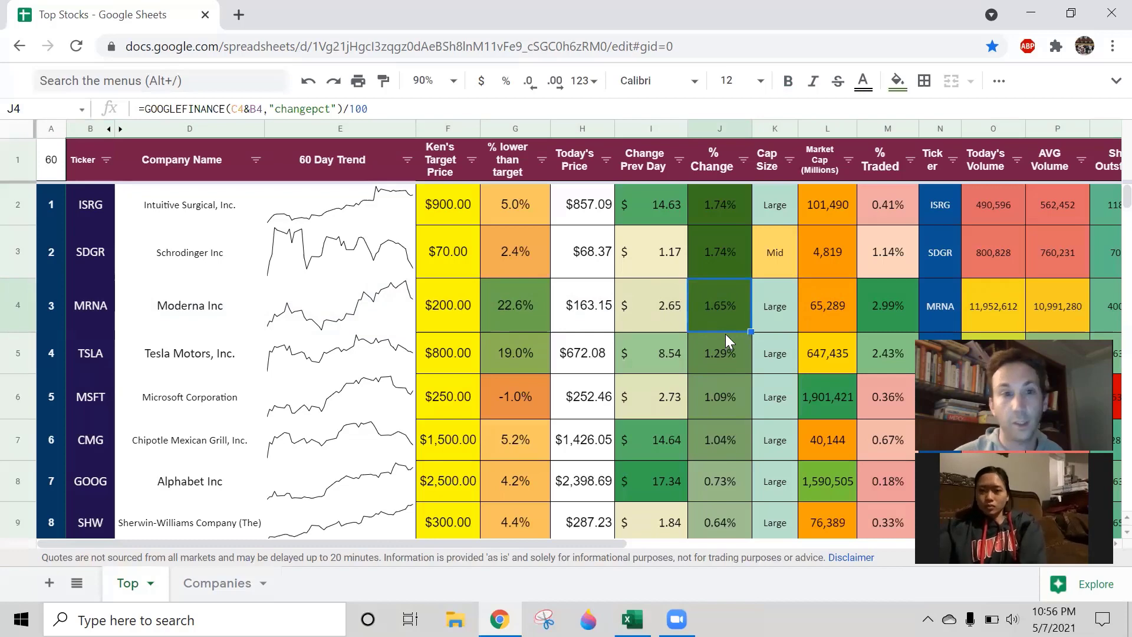
click(20, 308)
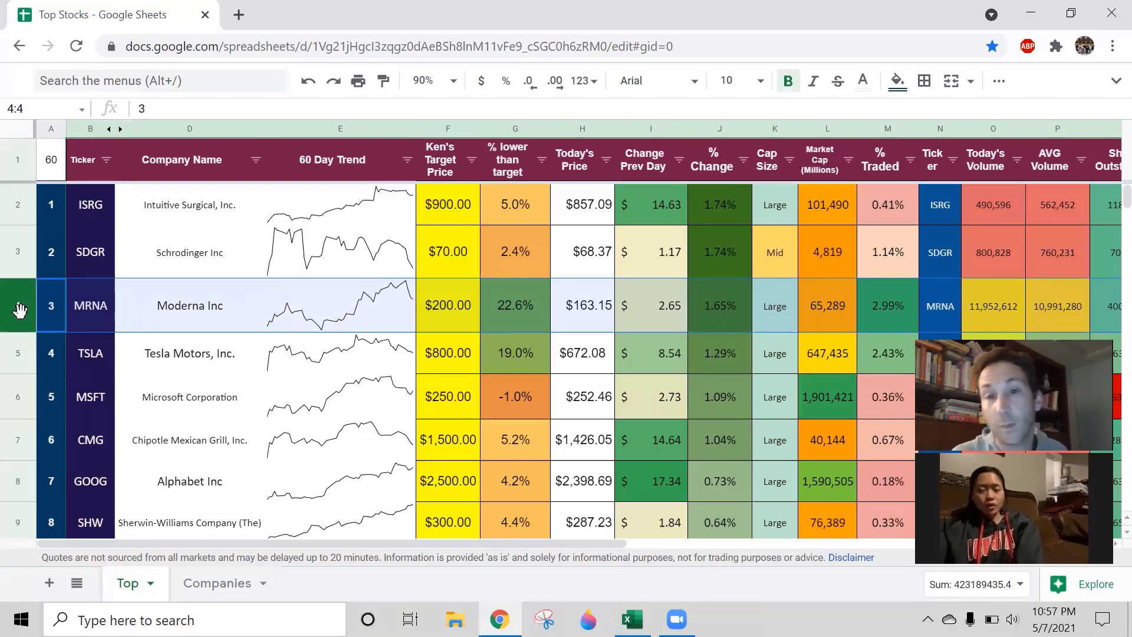
click(585, 325)
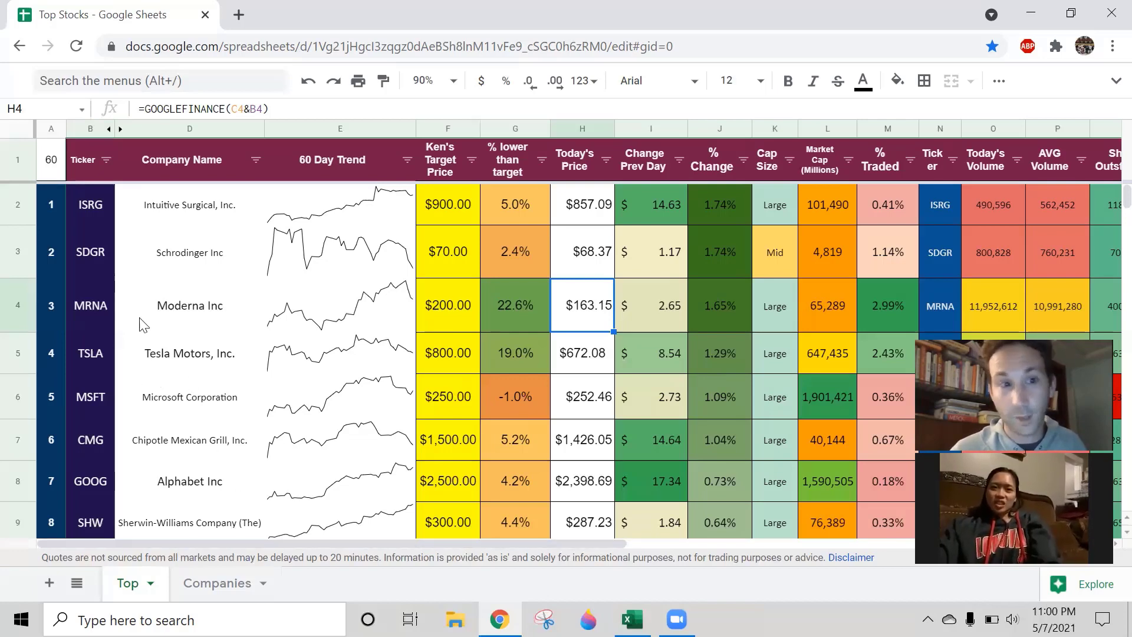
click(22, 305)
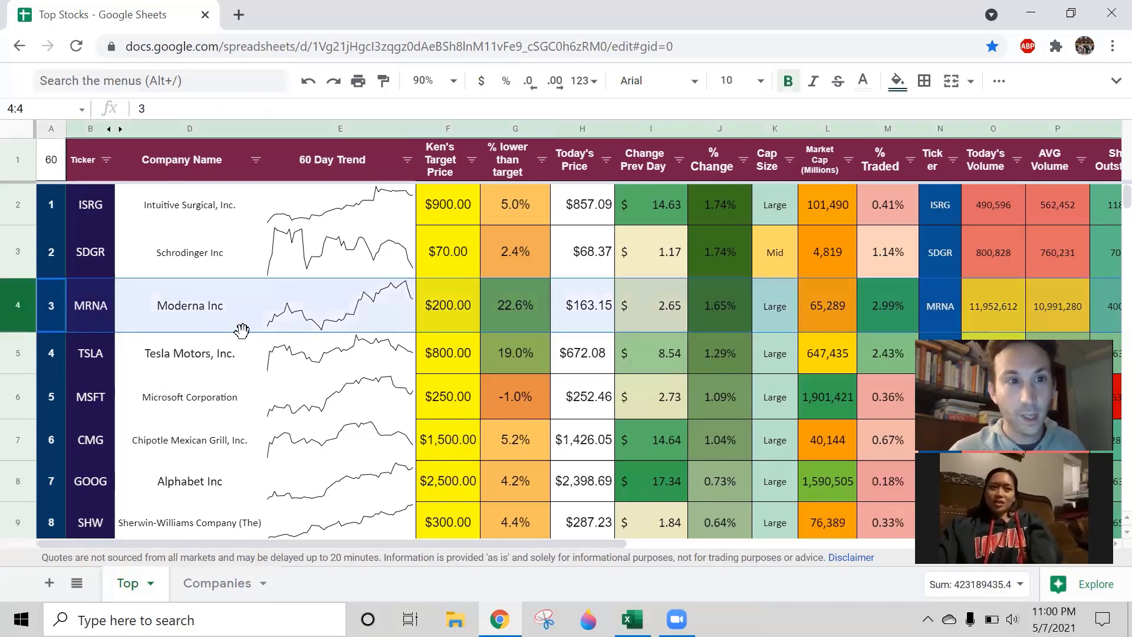